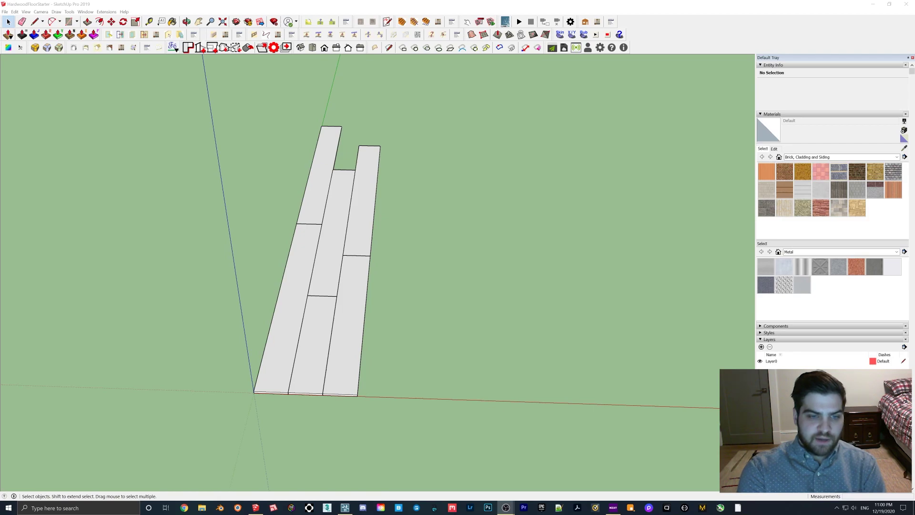
# Examine the staggered floor planks from several angles and inspect the thin edge of the outermost plank.
pyautogui.moveTo(571, 396); pyautogui.dragTo(507, 385, button='middle')
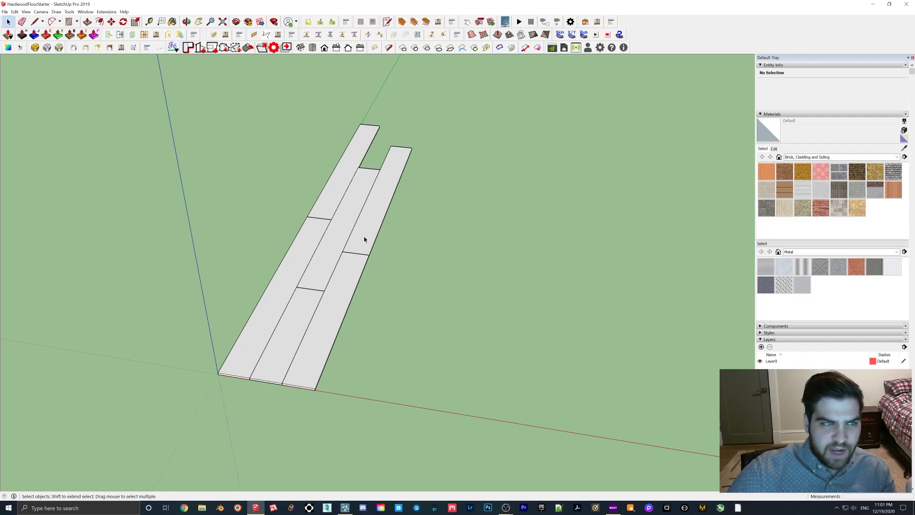
pyautogui.moveTo(319, 265); pyautogui.dragTo(355, 191, button='middle')
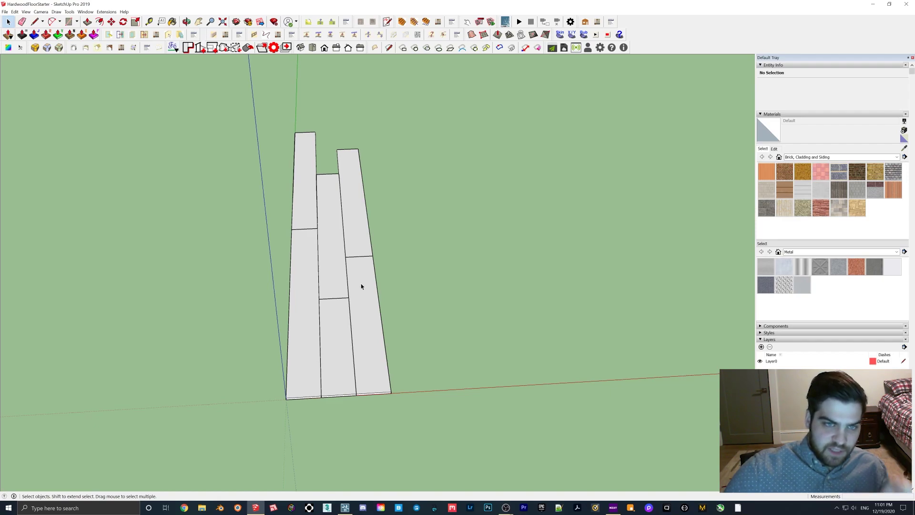
pyautogui.moveTo(387, 368); pyautogui.dragTo(333, 358, button='middle')
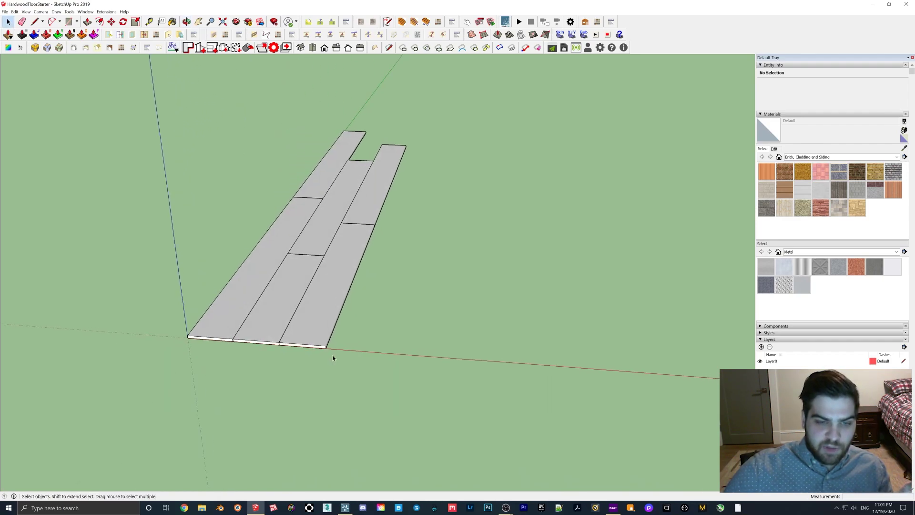
pyautogui.scroll(6, 322, 348)
pyautogui.scroll(8, 326, 348)
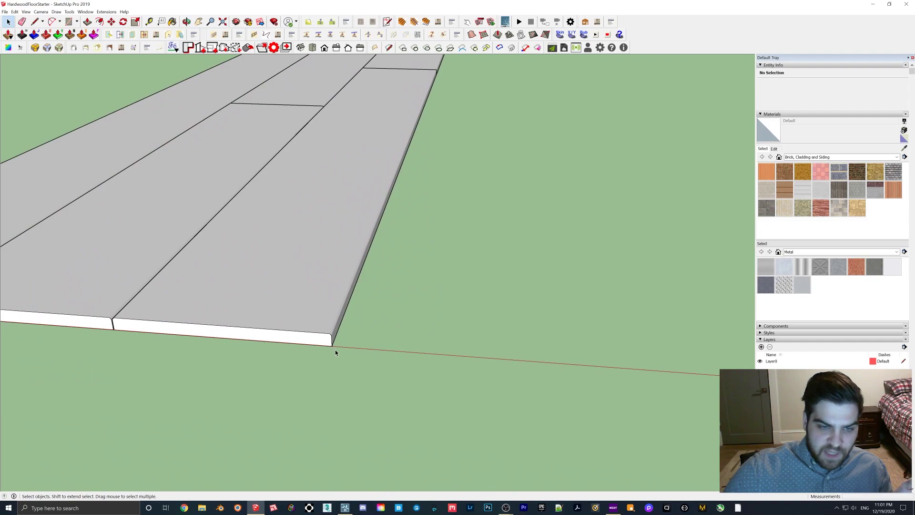
pyautogui.scroll(-5, 353, 343)
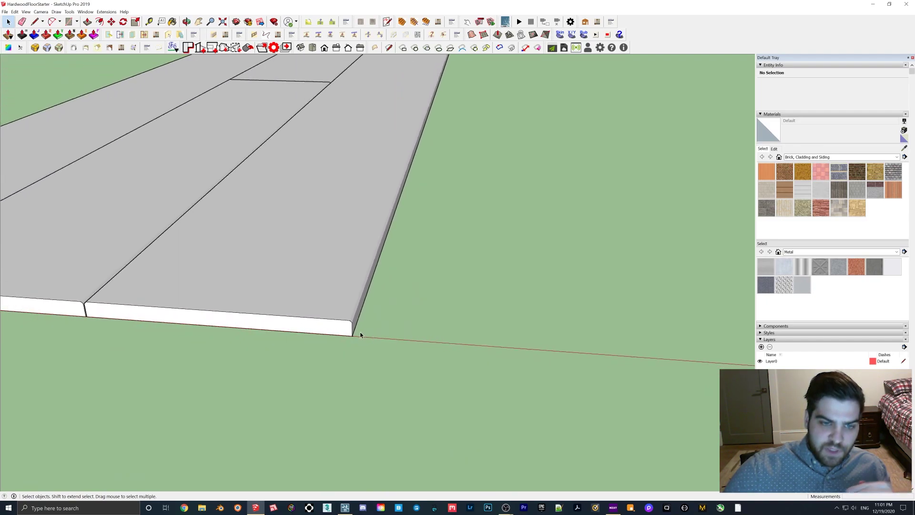
pyautogui.scroll(-6, 359, 333)
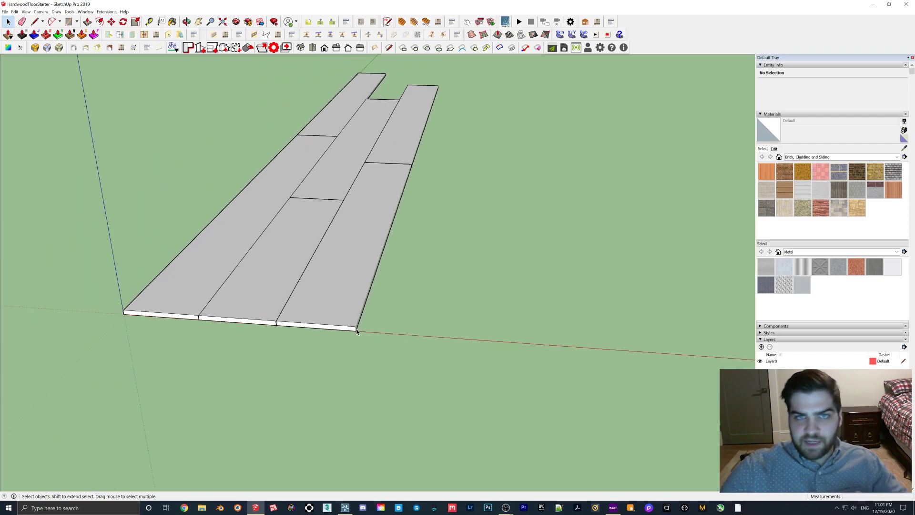
pyautogui.moveTo(353, 308); pyautogui.dragTo(325, 287, button='middle')
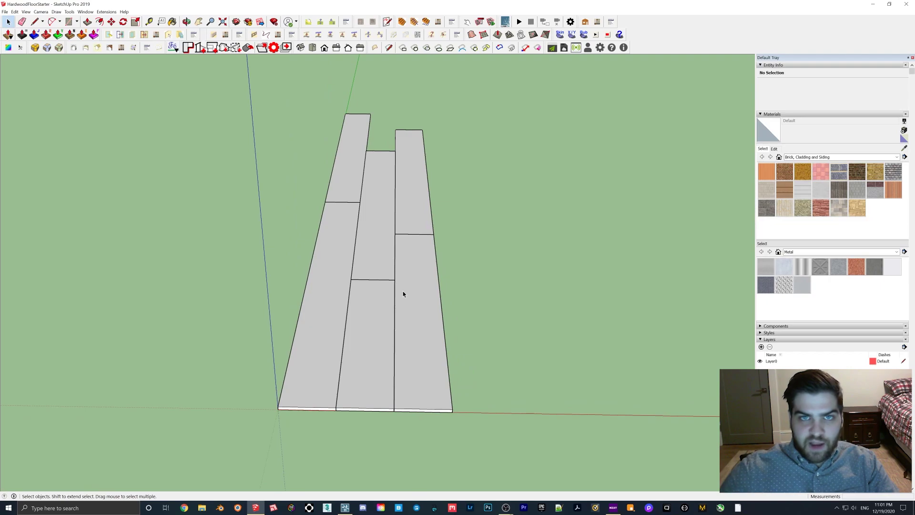
pyautogui.hotkey('alt', 'Tab')
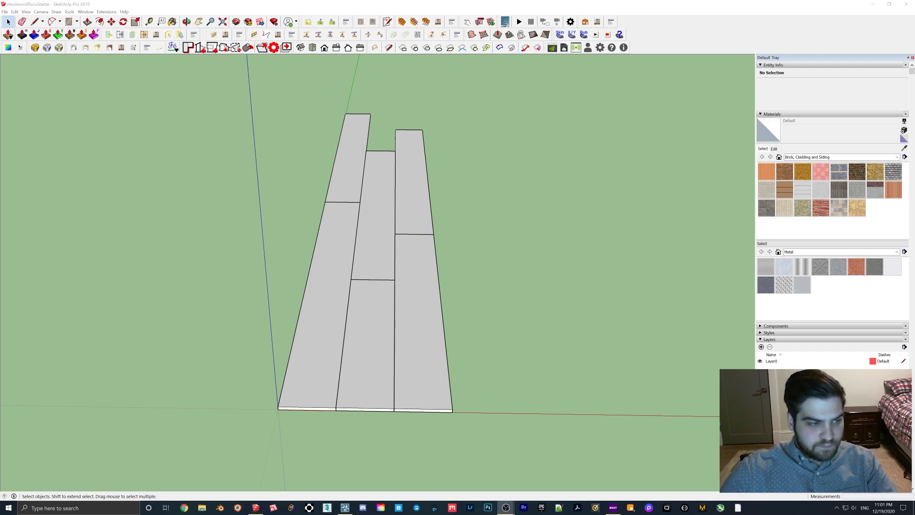
pyautogui.moveTo(472, 291)
pyautogui.mouseDown(button='middle')
pyautogui.moveTo(414, 286)
pyautogui.moveTo(431, 294)
pyautogui.moveTo(274, 264)
pyautogui.moveTo(261, 170)
pyautogui.mouseUp(button='middle')
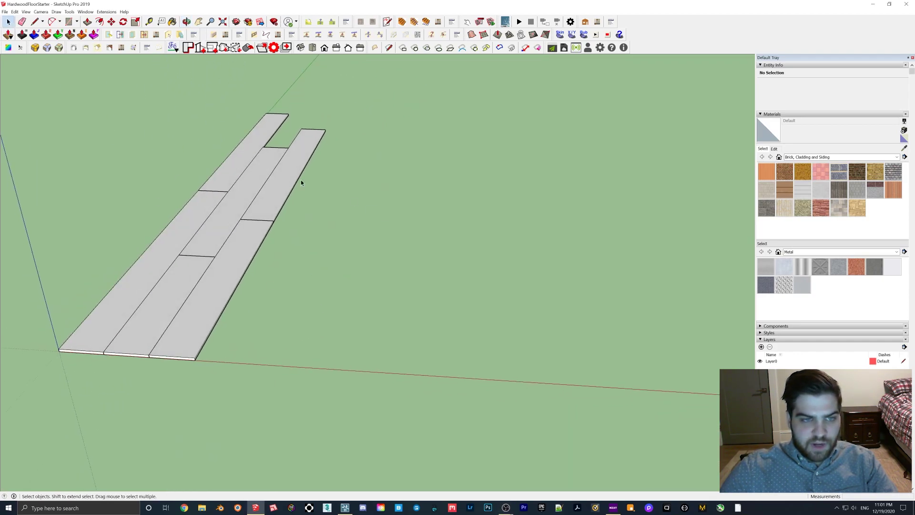
pyautogui.moveTo(363, 218); pyautogui.dragTo(390, 226, button='middle')
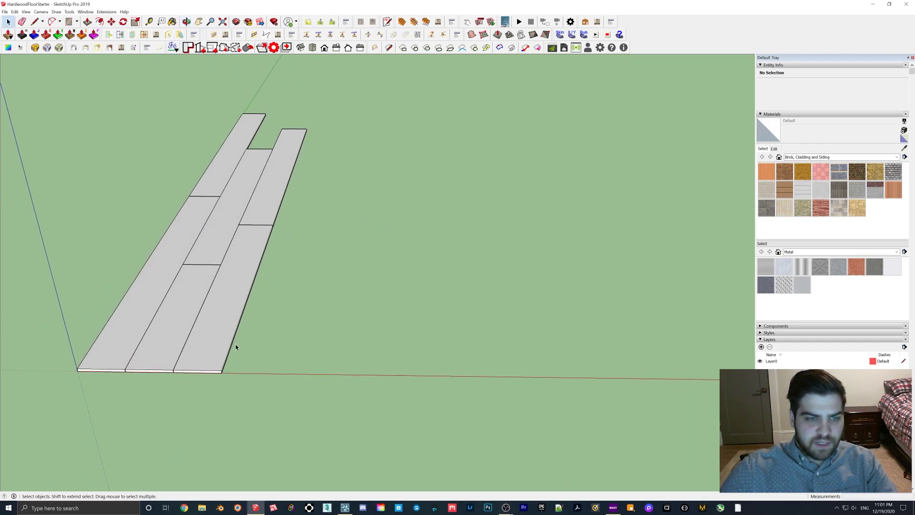
# Draw a closed rectangular plank outline 3' long with the Line tool, beside the existing floor planks.
pyautogui.press('l')
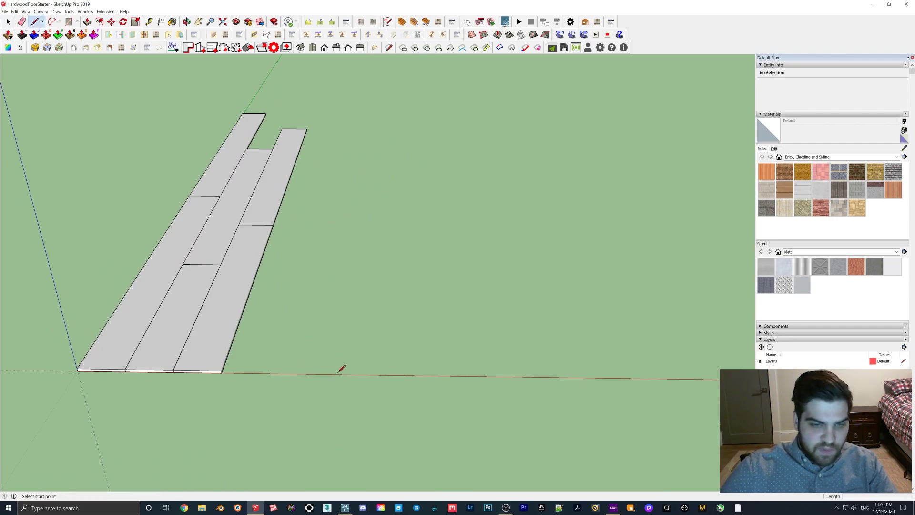
pyautogui.click(340, 371)
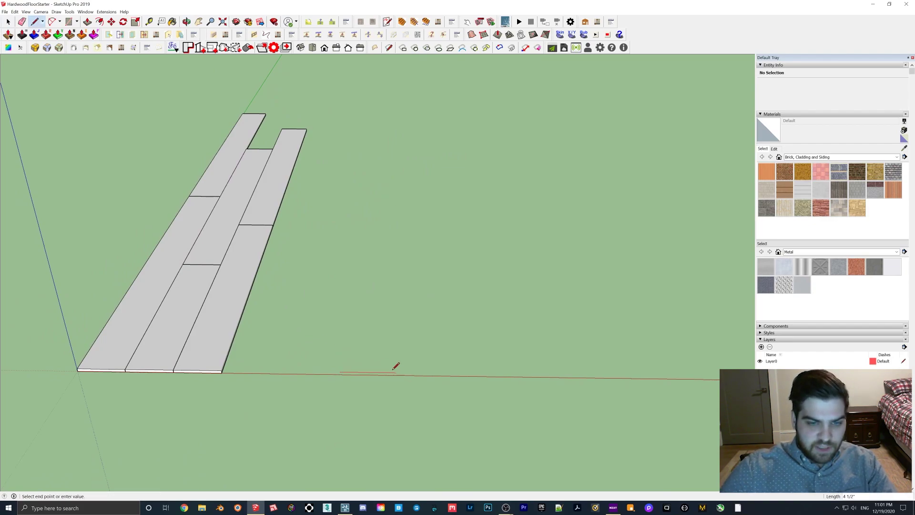
pyautogui.click(389, 372)
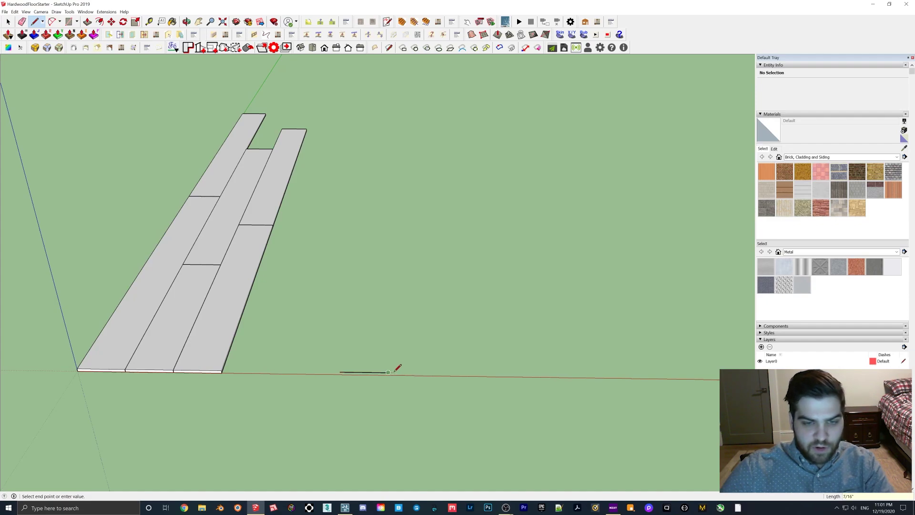
pyautogui.press('Escape')
pyautogui.click(343, 369)
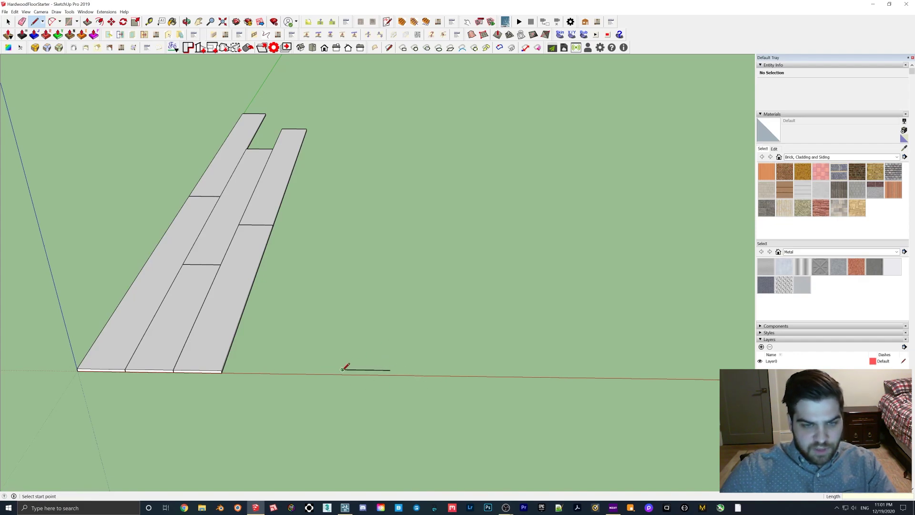
pyautogui.moveTo(362, 220); pyautogui.dragTo(351, 205, button='middle')
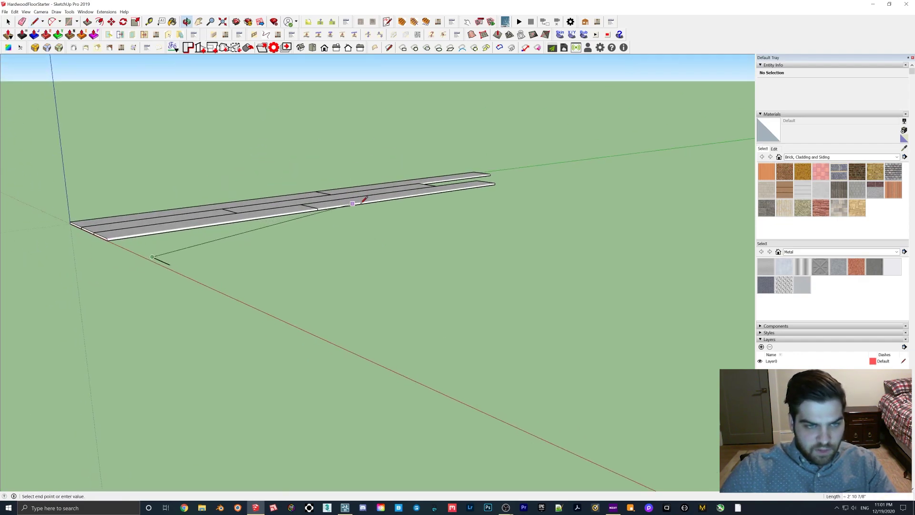
pyautogui.click(388, 213)
pyautogui.moveTo(389, 211); pyautogui.dragTo(496, 284, button='middle')
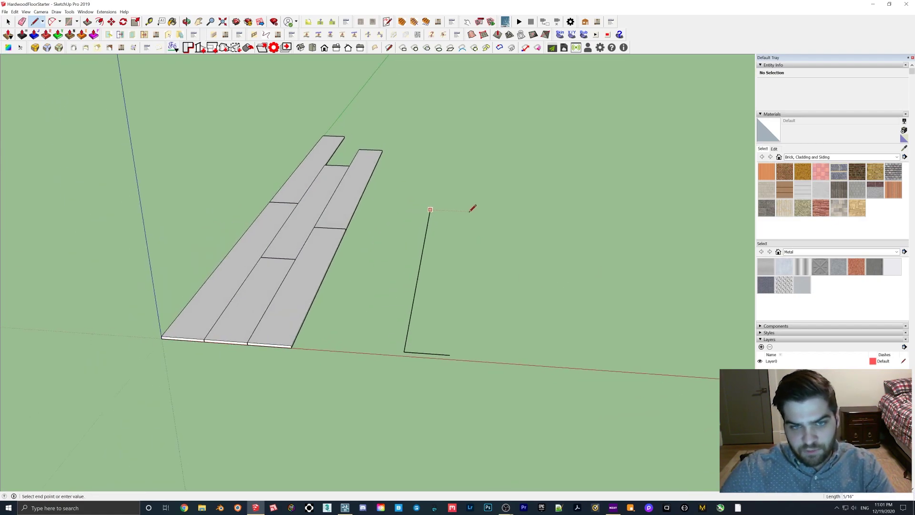
pyautogui.click(453, 351)
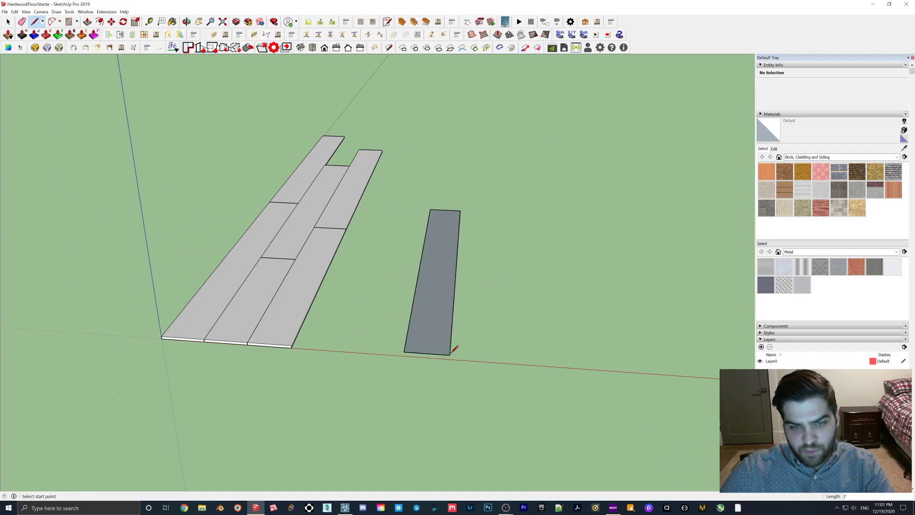
# Extrude the new plank outline to the same thickness as the existing floor planks.
pyautogui.moveTo(576, 249); pyautogui.dragTo(413, 281, button='middle')
pyautogui.press('p')
pyautogui.click(412, 286)
pyautogui.click(218, 321)
pyautogui.moveTo(374, 308); pyautogui.dragTo(415, 200, button='middle')
pyautogui.moveTo(370, 257); pyautogui.dragTo(430, 272, button='middle')
# Bevel the two long top edges of the new plank with an offset of 1/32 and generate the geometry.
pyautogui.click(7, 21)
pyautogui.scroll(3, 494, 308)
pyautogui.keyDown('shift'); pyautogui.click(507, 311); pyautogui.keyUp('shift')
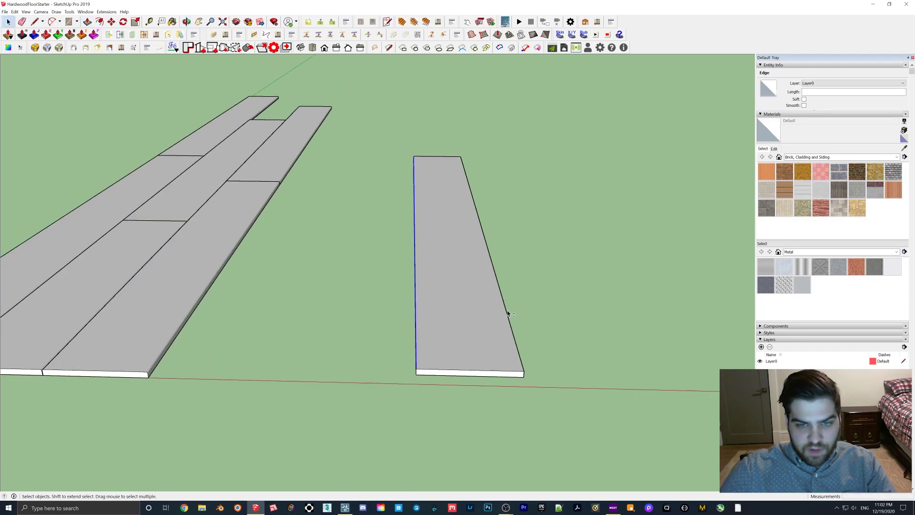
pyautogui.moveTo(322, 266); pyautogui.dragTo(543, 361, button='middle')
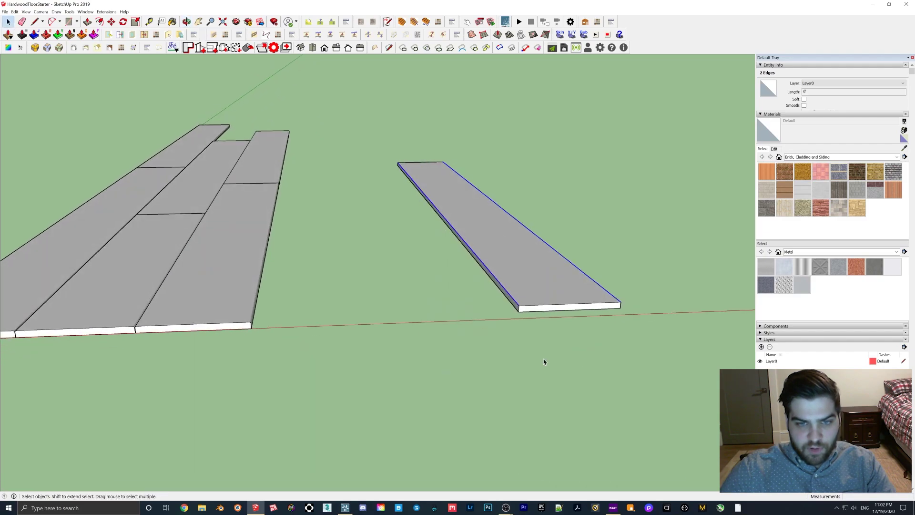
pyautogui.click(44, 48)
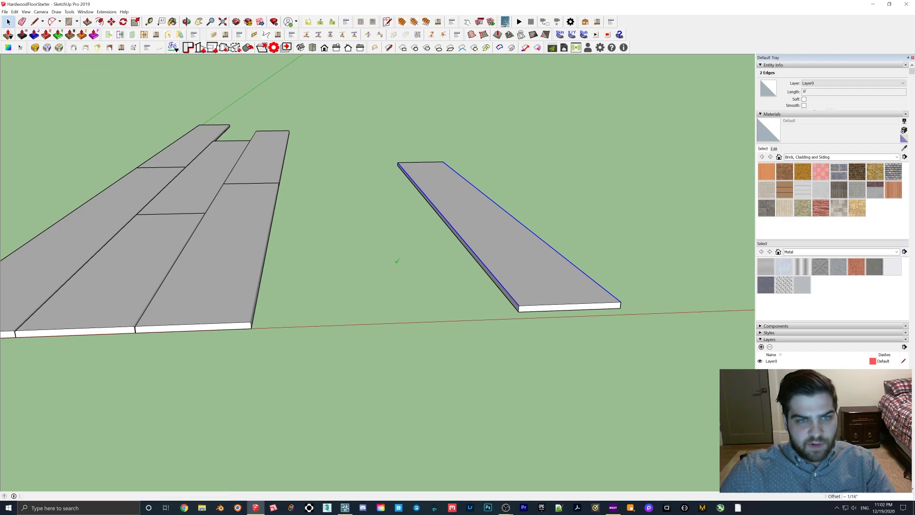
pyautogui.click(152, 71)
pyautogui.write('1')
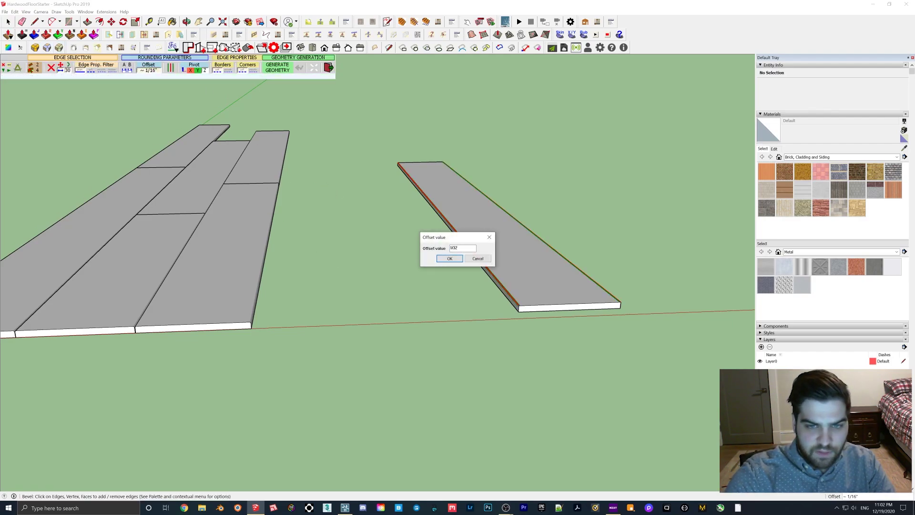
pyautogui.write('/32')
pyautogui.press('Return')
pyautogui.press('Return')
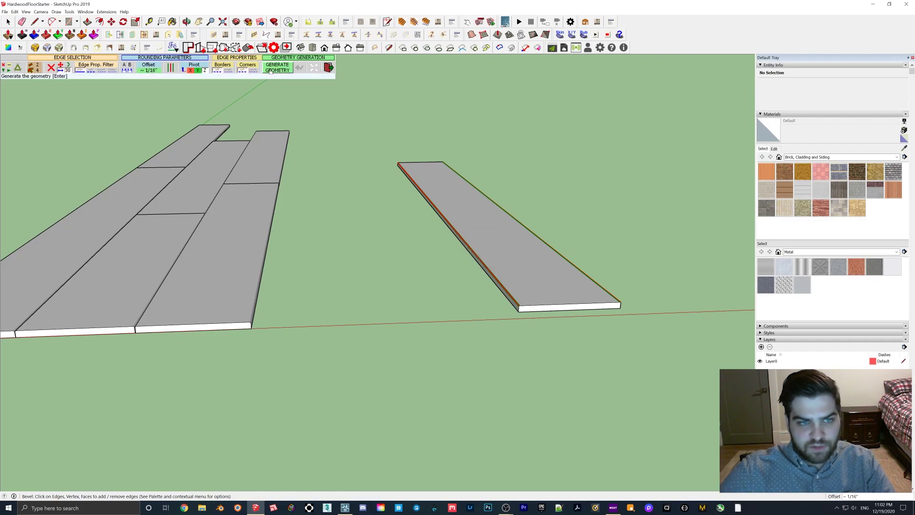
# Inspect the new plank's bevelled edges up close and exit the Bevel tool.
pyautogui.scroll(3, 522, 291)
pyautogui.moveTo(522, 292); pyautogui.dragTo(477, 244, button='middle')
pyautogui.scroll(3, 528, 307)
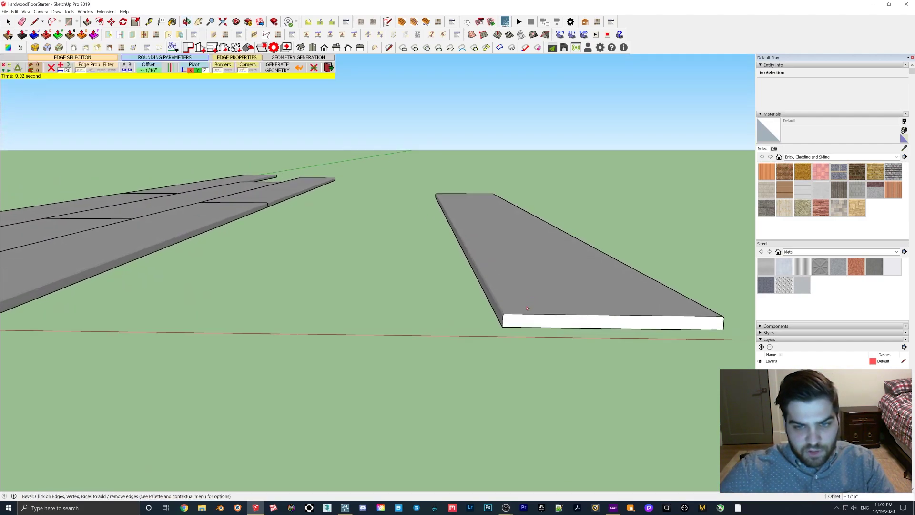
pyautogui.moveTo(508, 310); pyautogui.dragTo(475, 290, button='middle')
pyautogui.scroll(-10, 484, 309)
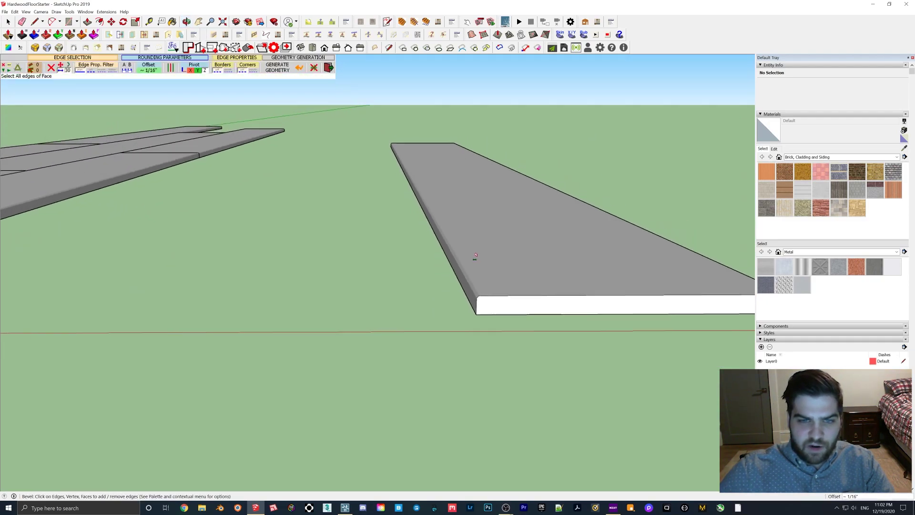
pyautogui.moveTo(451, 231); pyautogui.dragTo(439, 272, button='middle')
pyautogui.press('space')
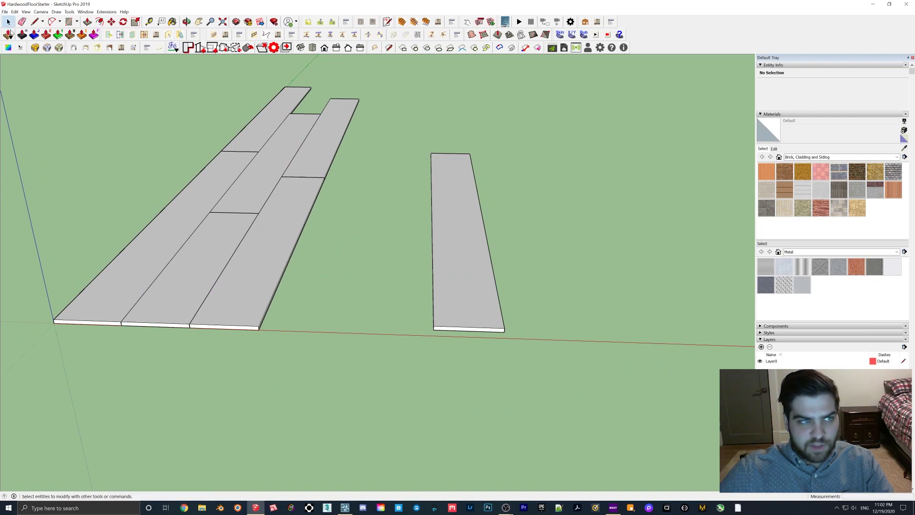
# Delete the single practice plank, keeping only the original group of floor planks.
pyautogui.tripleClick(271, 254)
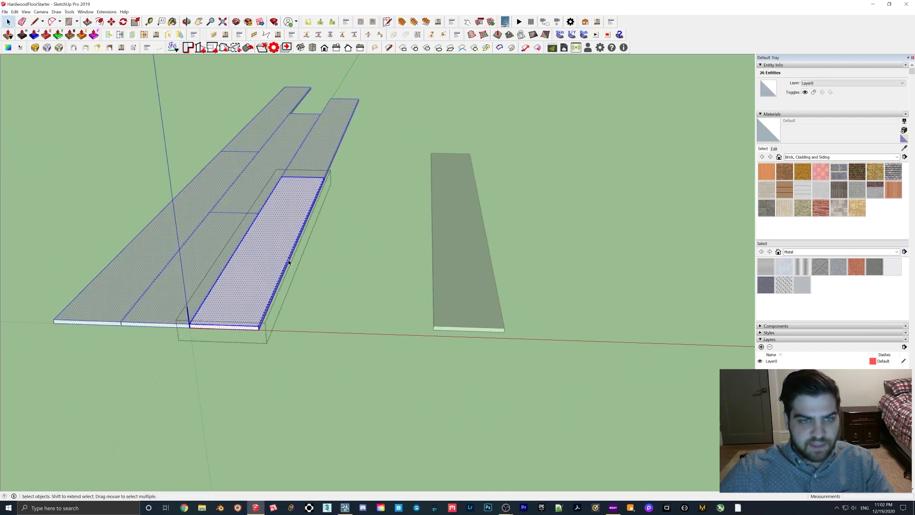
pyautogui.click(333, 225)
pyautogui.moveTo(333, 224); pyautogui.dragTo(368, 256, button='middle')
pyautogui.moveTo(386, 222); pyautogui.dragTo(366, 251, button='middle')
pyautogui.moveTo(458, 115); pyautogui.dragTo(664, 404)
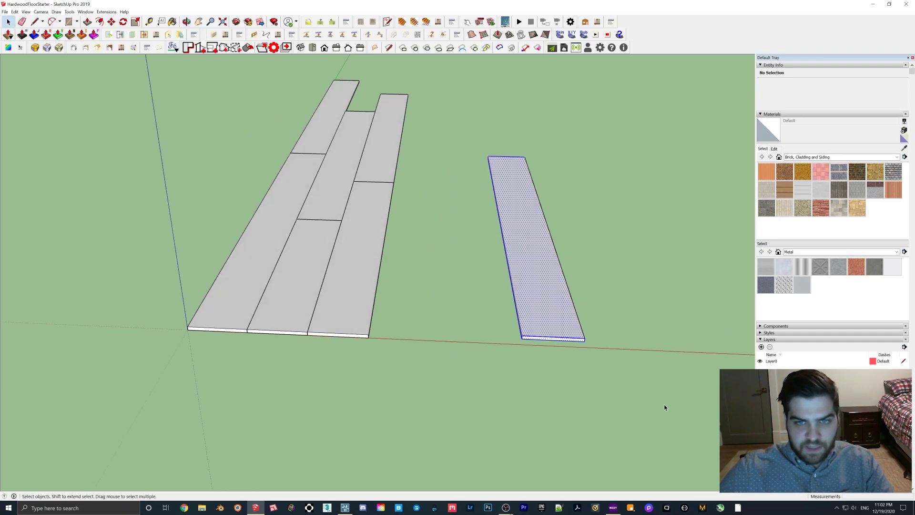
pyautogui.press('Delete')
# Draw a large room-sized rectangle of about 195 square feet on the ground beside the floor planks.
pyautogui.moveTo(399, 259); pyautogui.dragTo(455, 282, button='middle')
pyautogui.press('r')
pyautogui.click(453, 295)
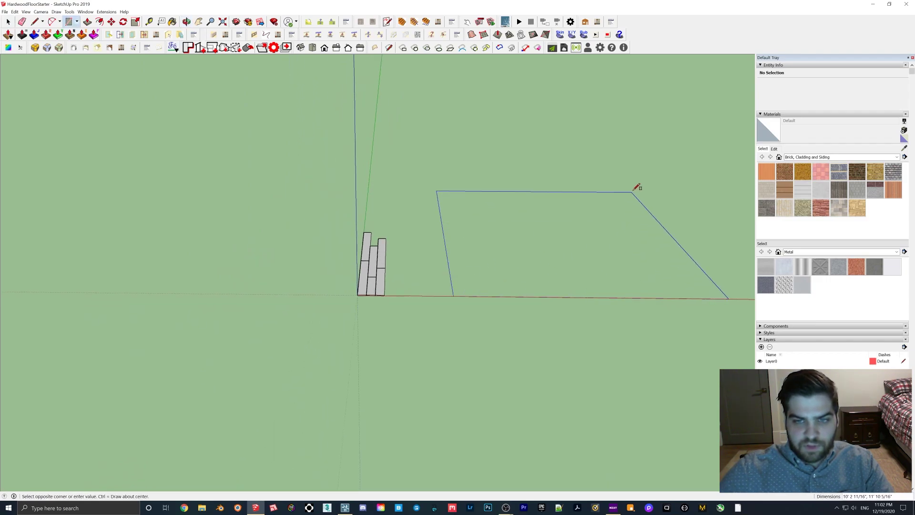
pyautogui.click(658, 164)
# Offset the room rectangle's edges inward to outline a narrow wall border around the floor.
pyautogui.moveTo(658, 166); pyautogui.dragTo(246, 248, button='middle')
pyautogui.press('f')
pyautogui.click(184, 249)
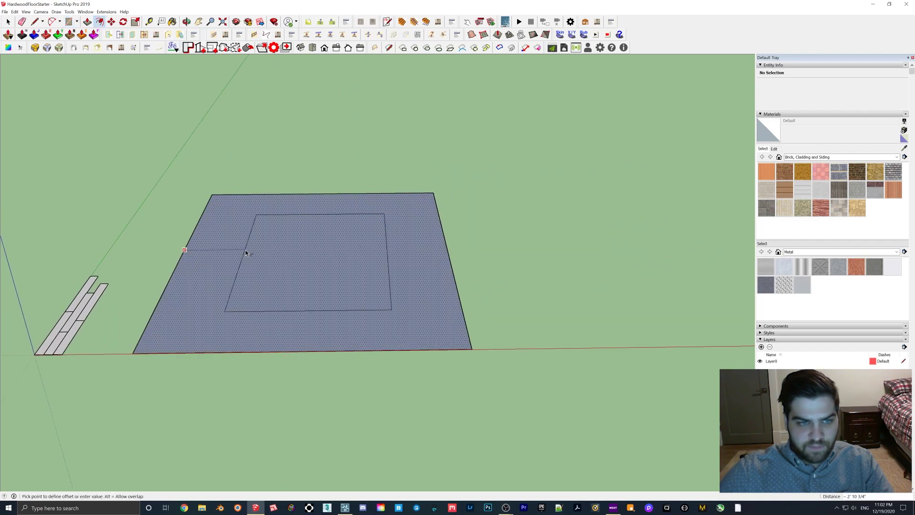
pyautogui.press('Return')
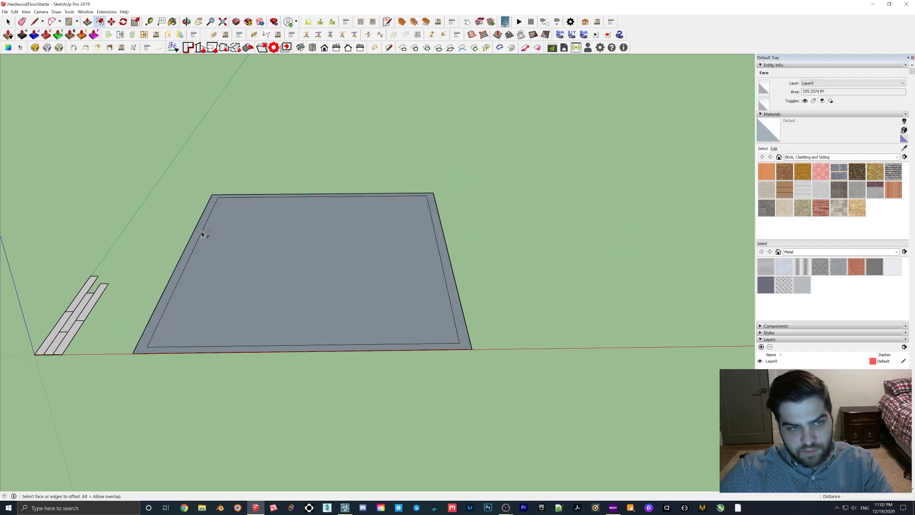
pyautogui.press('space')
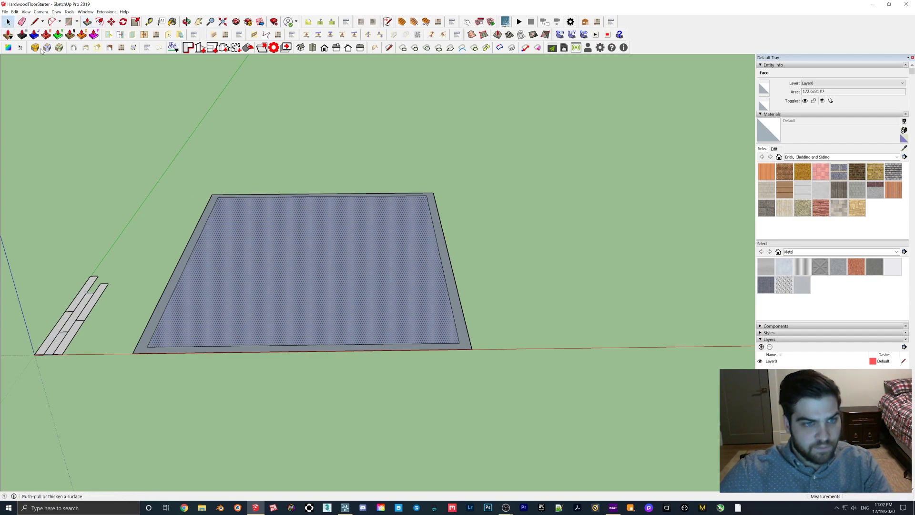
# Pull the border face up 8' to form the room's four walls.
pyautogui.click(199, 232)
pyautogui.press('p')
pyautogui.click(199, 232)
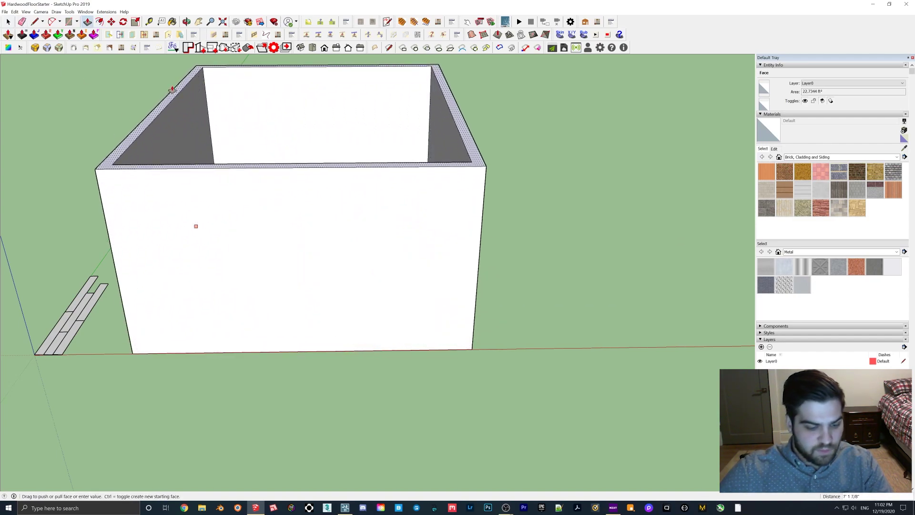
pyautogui.click(172, 89)
pyautogui.moveTo(325, 137); pyautogui.dragTo(399, 285, button='middle')
pyautogui.press('space')
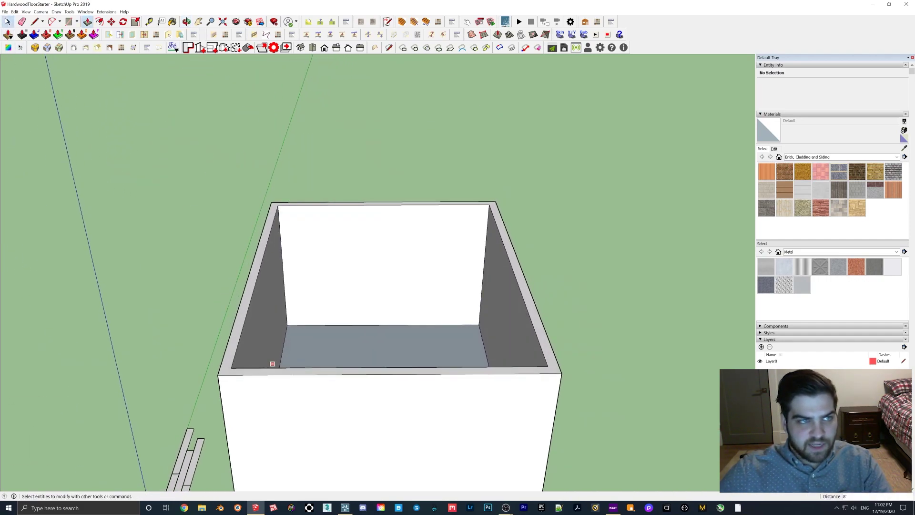
# Start an Instant Door Window on the room's far wall faces, choosing a gridded style with top lights and side panels from the Windows library.
pyautogui.click(434, 269)
pyautogui.click(108, 35)
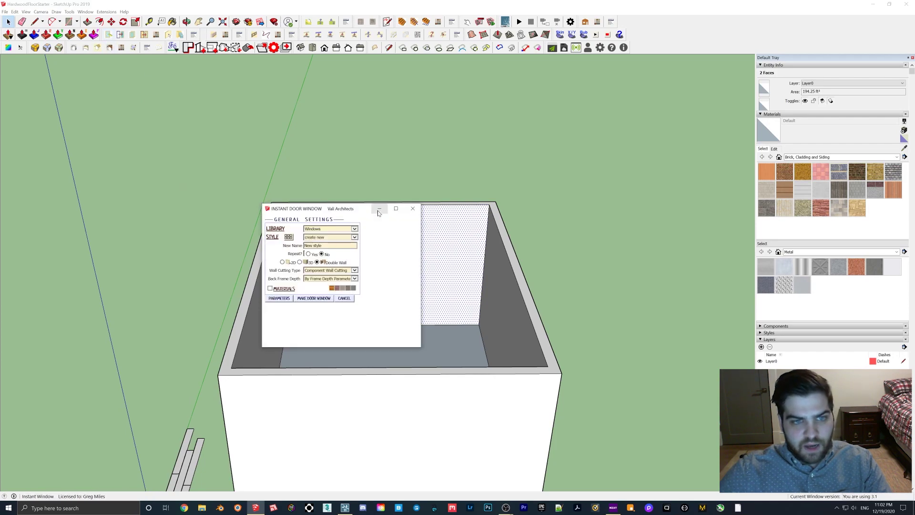
pyautogui.click(324, 230)
pyautogui.click(324, 230)
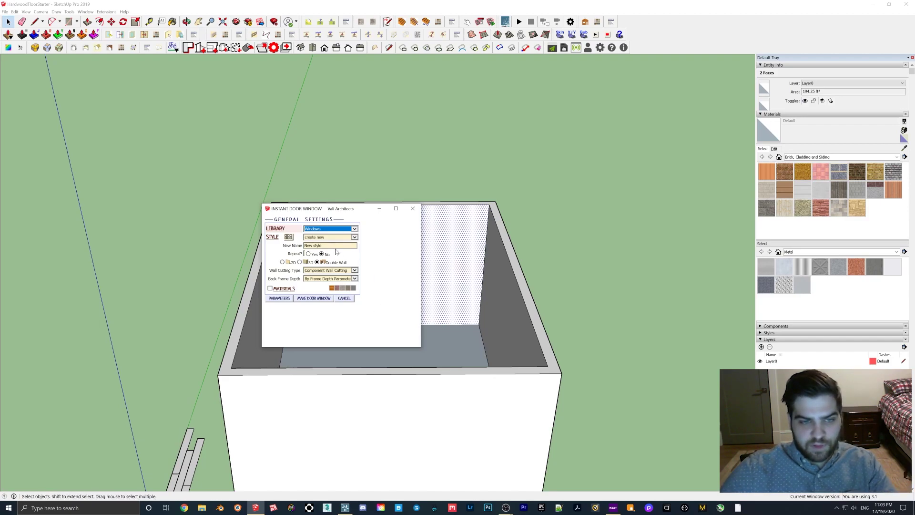
pyautogui.click(334, 229)
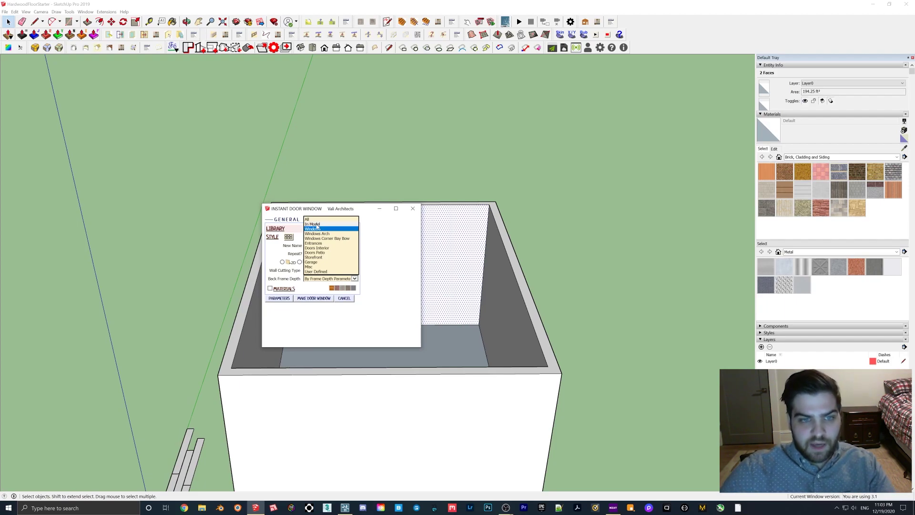
pyautogui.click(316, 228)
pyautogui.click(289, 236)
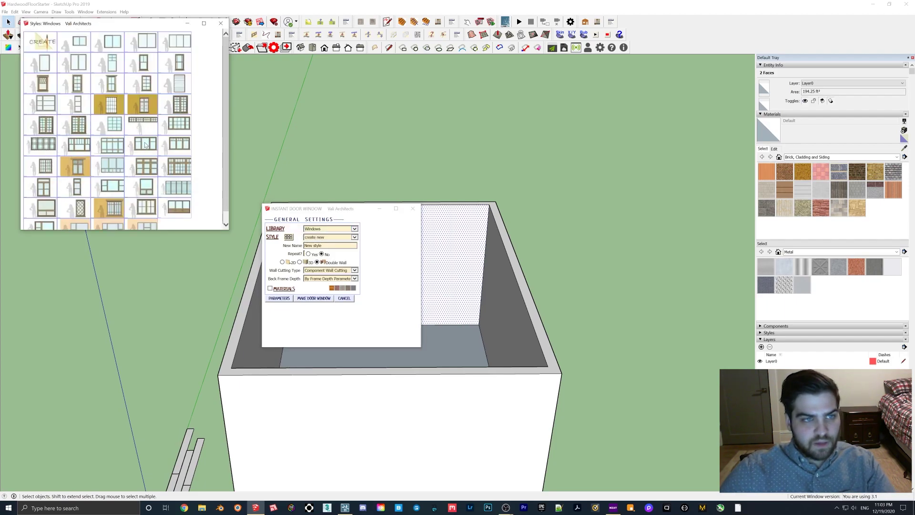
pyautogui.click(176, 168)
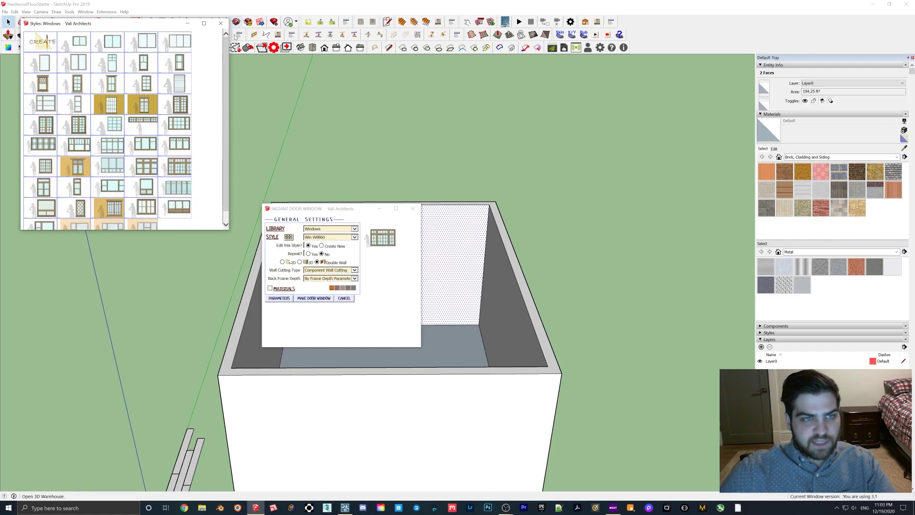
pyautogui.click(220, 23)
# Adjust the window style's width and height parameters, generate the window and place it centred on the far wall.
pyautogui.click(279, 298)
pyautogui.scroll(-2, 416, 293)
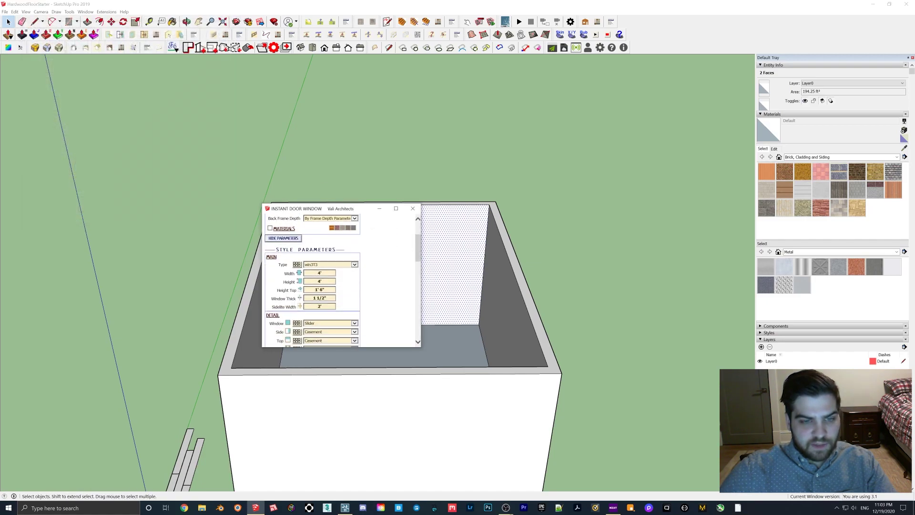
pyautogui.press('Return')
pyautogui.click(306, 281)
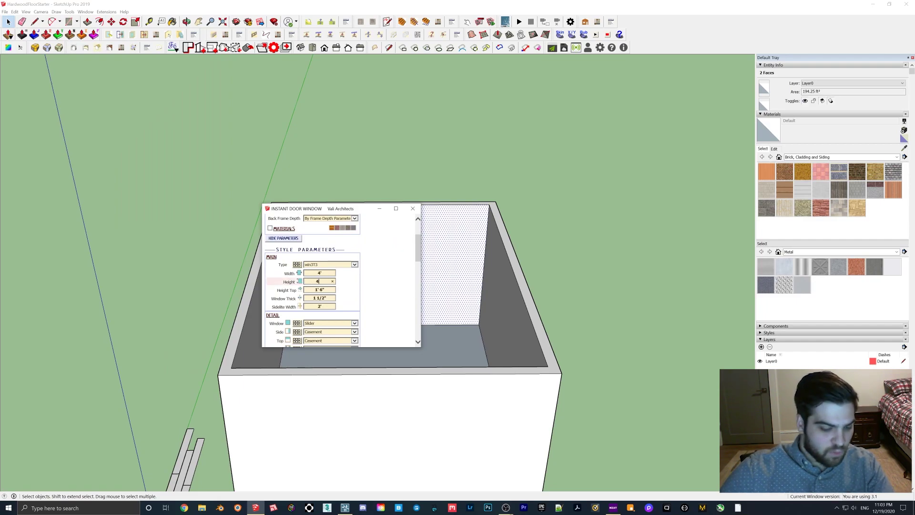
pyautogui.click(326, 273)
pyautogui.scroll(-10, 374, 300)
pyautogui.click(289, 340)
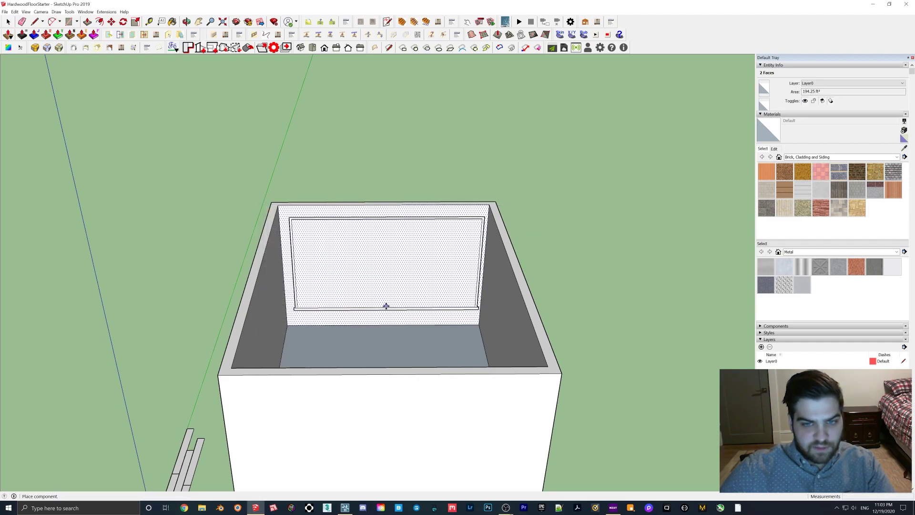
pyautogui.click(386, 306)
pyautogui.press('space')
# Move all the starter floor planks by their outer corner into the inside corner of the room's floor.
pyautogui.moveTo(372, 274); pyautogui.dragTo(420, 292, button='middle')
pyautogui.scroll(3, 265, 351)
pyautogui.moveTo(225, 287); pyautogui.dragTo(308, 440)
pyautogui.scroll(6, 260, 410)
pyautogui.scroll(7, 257, 382)
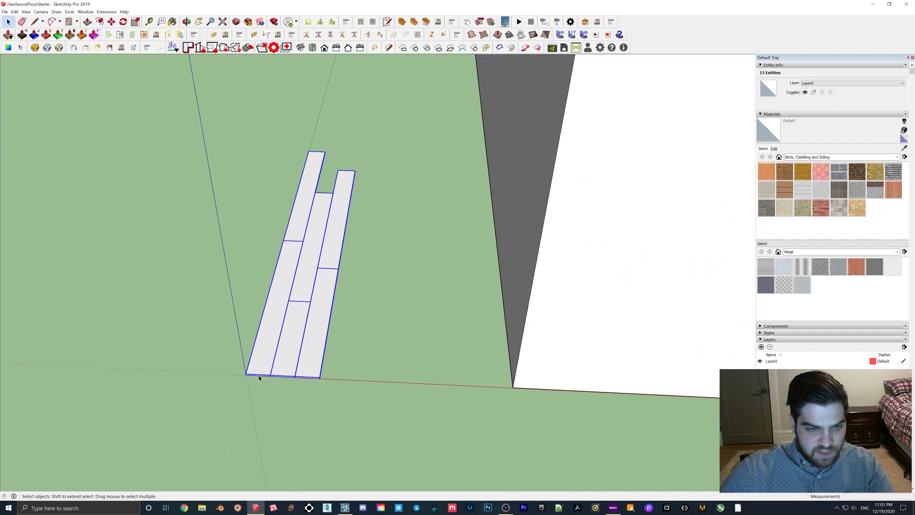
pyautogui.press('m')
pyautogui.click(245, 373)
pyautogui.scroll(-1, 459, 291)
pyautogui.moveTo(478, 291); pyautogui.dragTo(306, 371, button='middle')
pyautogui.click(259, 272)
# Copy the end plank of each of the three rows 3' along the wall to continue the staggered pattern.
pyautogui.scroll(-3, 377, 373)
pyautogui.scroll(5, 433, 316)
pyautogui.click(8, 22)
pyautogui.click(256, 266)
pyautogui.doubleClick(256, 265)
pyautogui.click(249, 255)
pyautogui.click(248, 255)
pyautogui.keyDown('shift'); pyautogui.click(229, 270); pyautogui.keyUp('shift')
pyautogui.keyDown('shift'); pyautogui.click(328, 297); pyautogui.keyUp('shift')
pyautogui.scroll(3, 343, 286)
pyautogui.scroll(2, 363, 289)
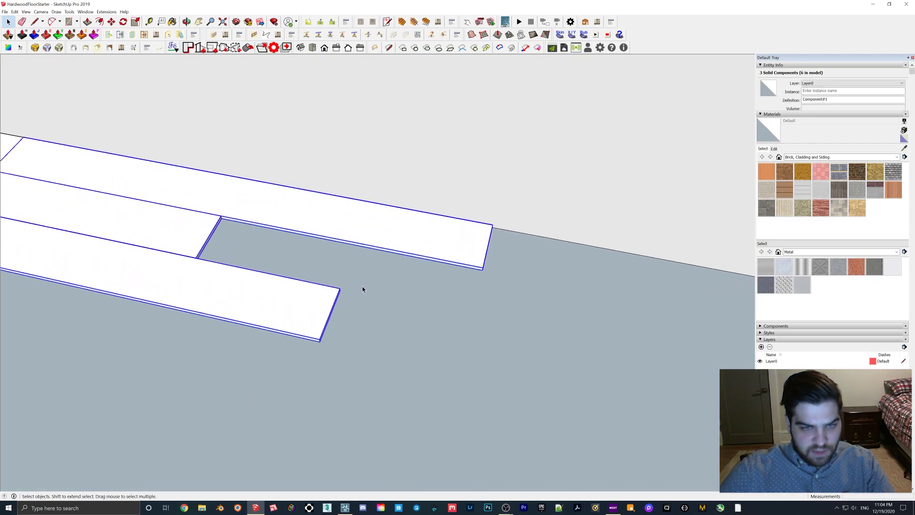
pyautogui.scroll(4, 341, 291)
pyautogui.scroll(5, 341, 293)
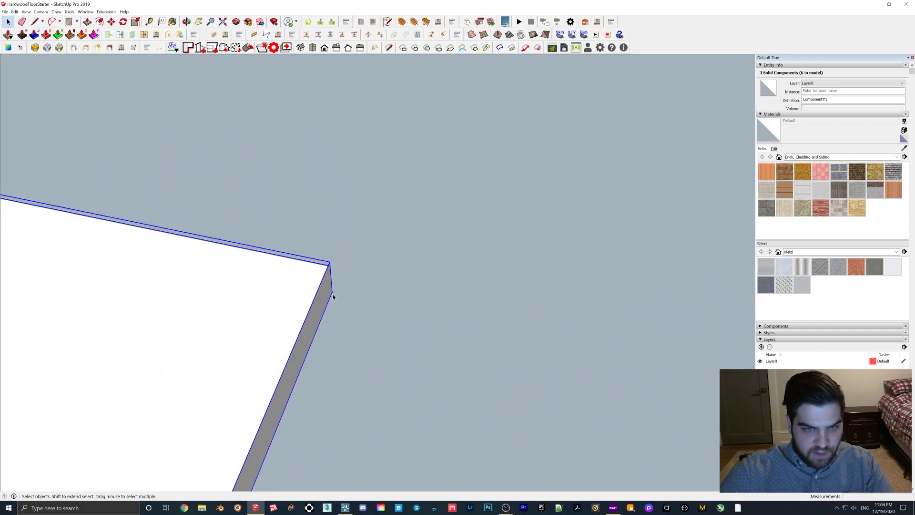
pyautogui.scroll(3, 333, 291)
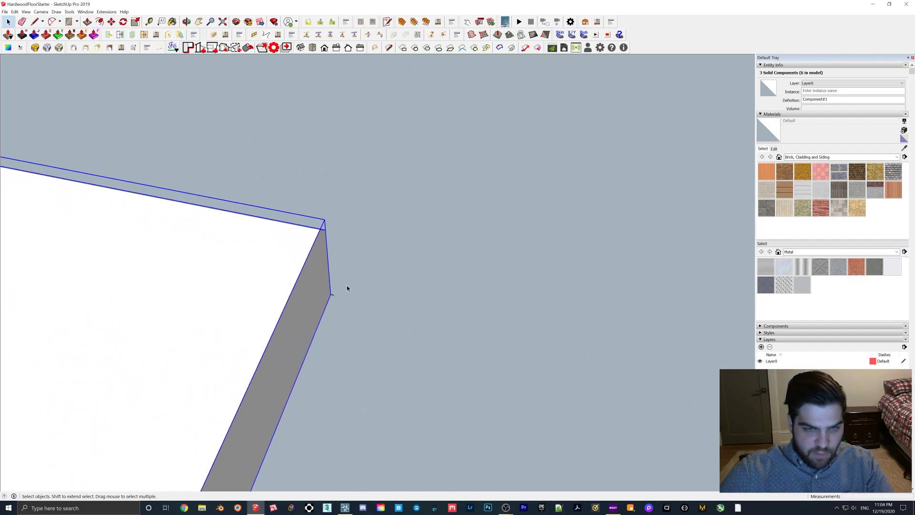
pyautogui.scroll(-7, 352, 283)
pyautogui.moveTo(378, 278); pyautogui.dragTo(364, 263, button='middle')
pyautogui.scroll(3, 362, 262)
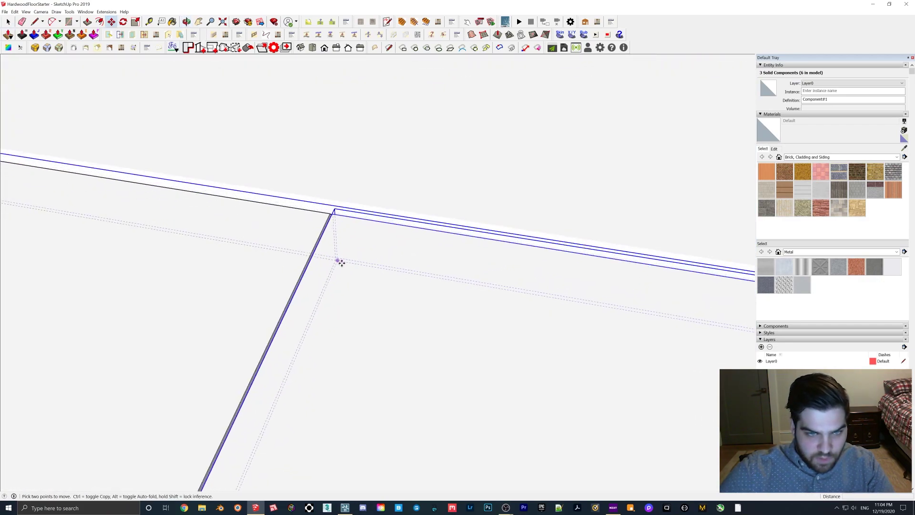
pyautogui.moveTo(342, 262); pyautogui.dragTo(159, 188, button='middle')
pyautogui.scroll(-4, 454, 272)
pyautogui.keyDown('shift'); pyautogui.moveTo(634, 272); pyautogui.dragTo(270, 221, button='middle'); pyautogui.keyUp('shift')
pyautogui.keyDown('shift'); pyautogui.moveTo(614, 285); pyautogui.dragTo(207, 205, button='middle'); pyautogui.keyUp('shift')
pyautogui.keyDown('shift'); pyautogui.moveTo(434, 245); pyautogui.dragTo(143, 272, button='middle'); pyautogui.keyUp('shift')
pyautogui.moveTo(456, 286); pyautogui.dragTo(356, 271, button='middle')
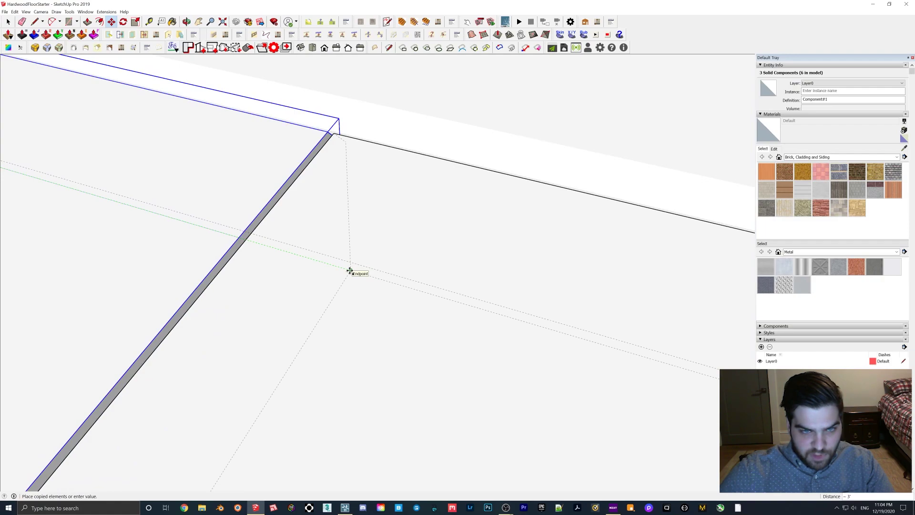
pyautogui.click(349, 270)
# Repeat the three-plank copy with a *3 array so the rows run to the window wall, and clear the selection.
pyautogui.scroll(-3, 384, 275)
pyautogui.scroll(-3, 394, 278)
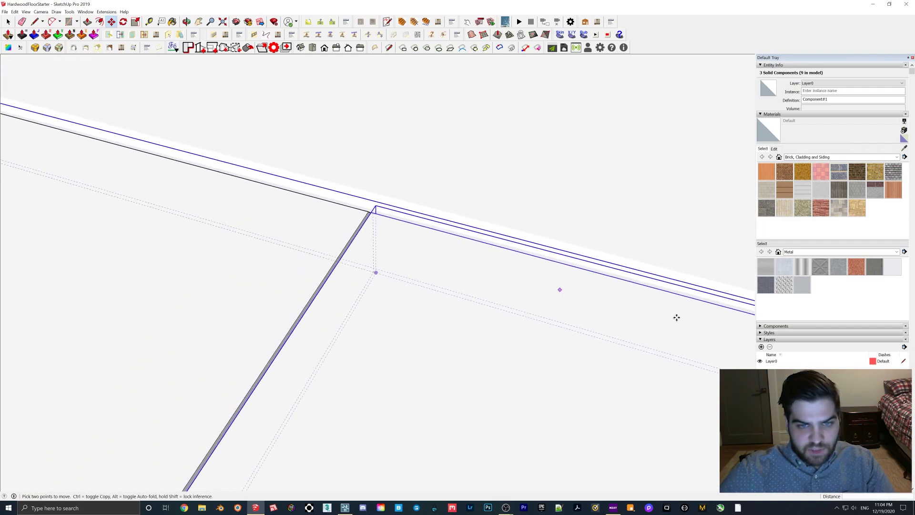
pyautogui.scroll(-1, 782, 329)
pyautogui.scroll(-8, 633, 214)
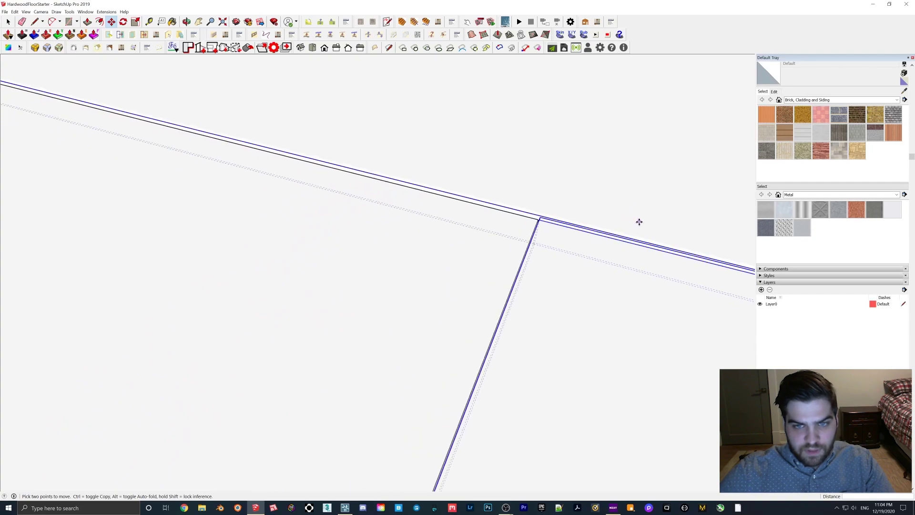
pyautogui.scroll(-3, 629, 222)
pyautogui.moveTo(484, 207)
pyautogui.mouseDown(button='middle')
pyautogui.moveTo(570, 207)
pyautogui.moveTo(464, 208)
pyautogui.moveTo(324, 189)
pyautogui.mouseUp(button='middle')
pyautogui.scroll(-2, 353, 196)
pyautogui.scroll(-3, 376, 208)
pyautogui.moveTo(369, 210); pyautogui.dragTo(362, 242, button='middle')
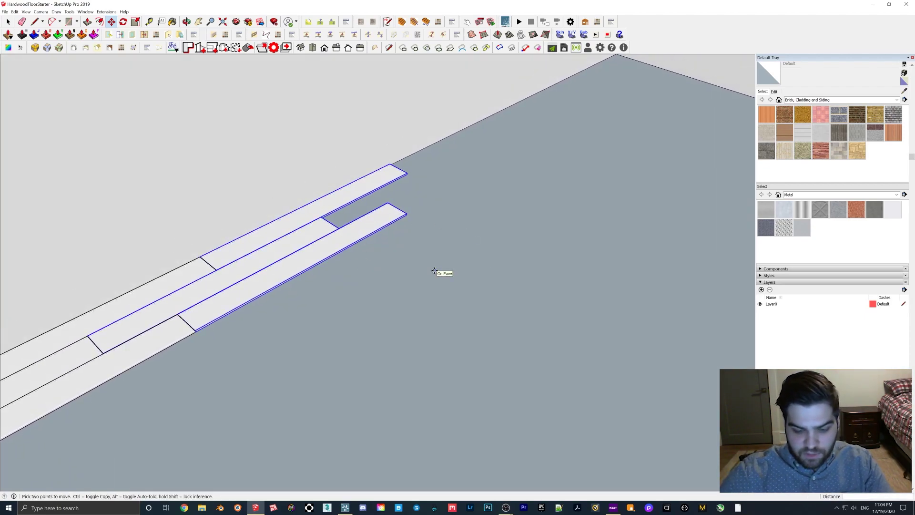
pyautogui.press('Return')
pyautogui.hotkey('ctrl', 't')
pyautogui.moveTo(455, 247); pyautogui.dragTo(430, 249, button='middle')
pyautogui.scroll(-6, 429, 252)
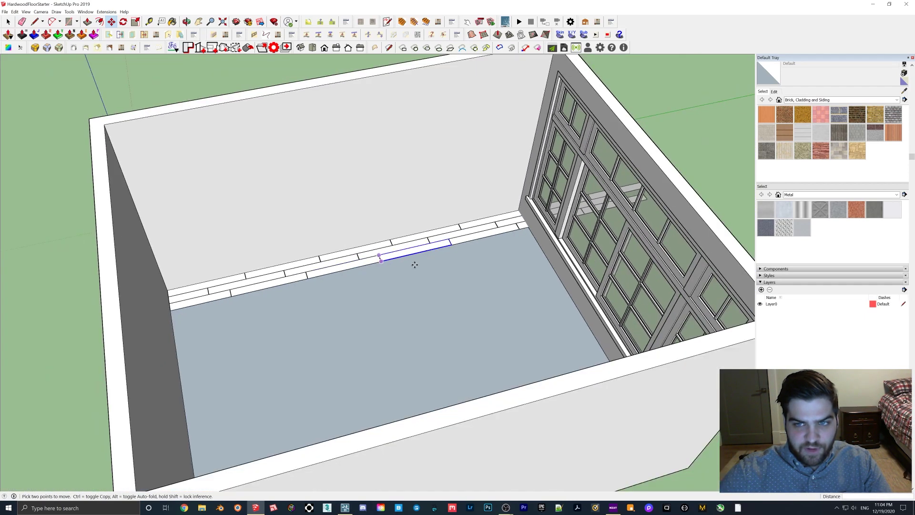
# Scale the shorter of the two planks overhanging beyond the window wall back along its length to the wall's inner face.
pyautogui.scroll(2, 400, 266)
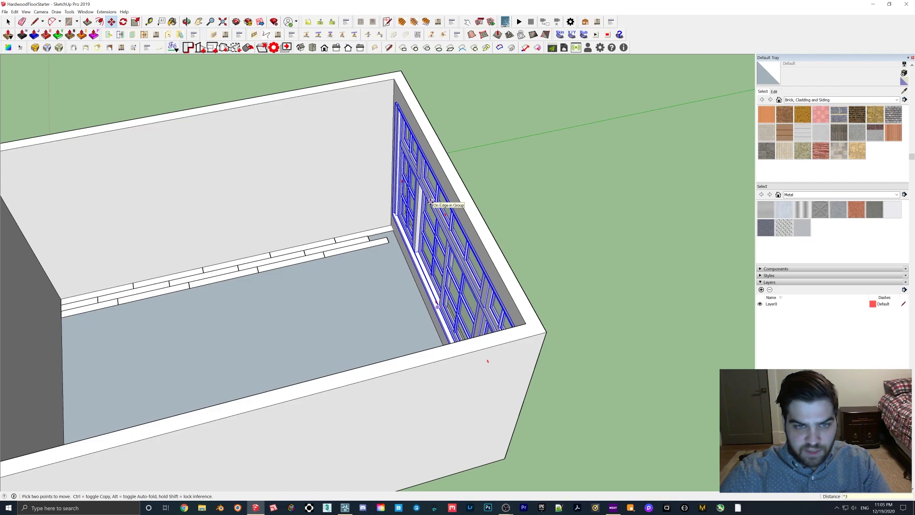
pyautogui.moveTo(369, 265); pyautogui.dragTo(305, 252, button='middle')
pyautogui.moveTo(345, 230); pyautogui.dragTo(416, 284, button='middle')
pyautogui.scroll(-1, 335, 288)
pyautogui.moveTo(335, 288); pyautogui.dragTo(372, 291, button='middle')
pyautogui.keyDown('shift'); pyautogui.moveTo(371, 291); pyautogui.dragTo(337, 319, button='middle'); pyautogui.keyUp('shift')
pyautogui.click(11, 22)
pyautogui.scroll(2, 397, 246)
pyautogui.moveTo(395, 248); pyautogui.dragTo(439, 311, button='middle')
pyautogui.click(408, 275)
pyautogui.press('s')
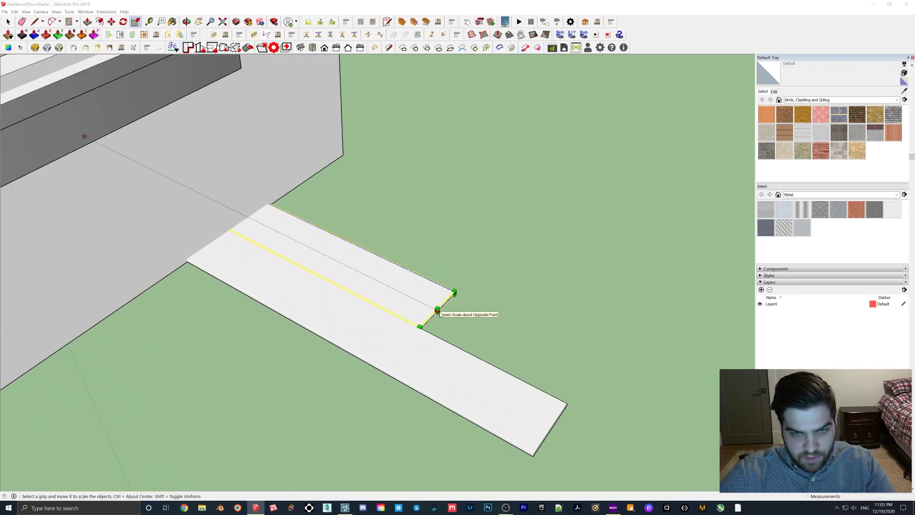
pyautogui.click(435, 310)
pyautogui.moveTo(305, 243); pyautogui.dragTo(62, 179, button='middle')
# Scale the remaining overhanging plank back to a short end piece that stops at the window wall's inner face.
pyautogui.scroll(3, 371, 245)
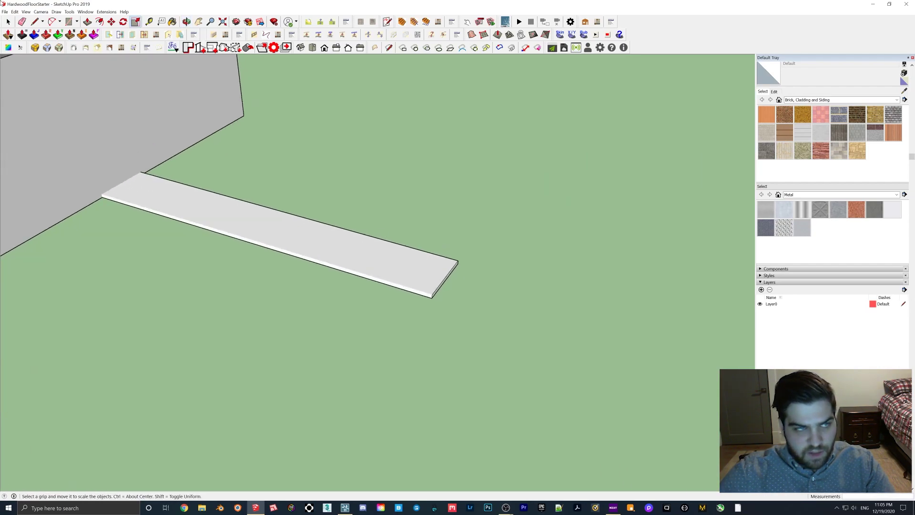
pyautogui.click(427, 276)
pyautogui.moveTo(427, 276); pyautogui.dragTo(450, 284, button='middle')
pyautogui.moveTo(243, 217); pyautogui.dragTo(399, 253, button='middle')
pyautogui.scroll(-4, 398, 253)
pyautogui.moveTo(333, 259); pyautogui.dragTo(607, 250, button='middle')
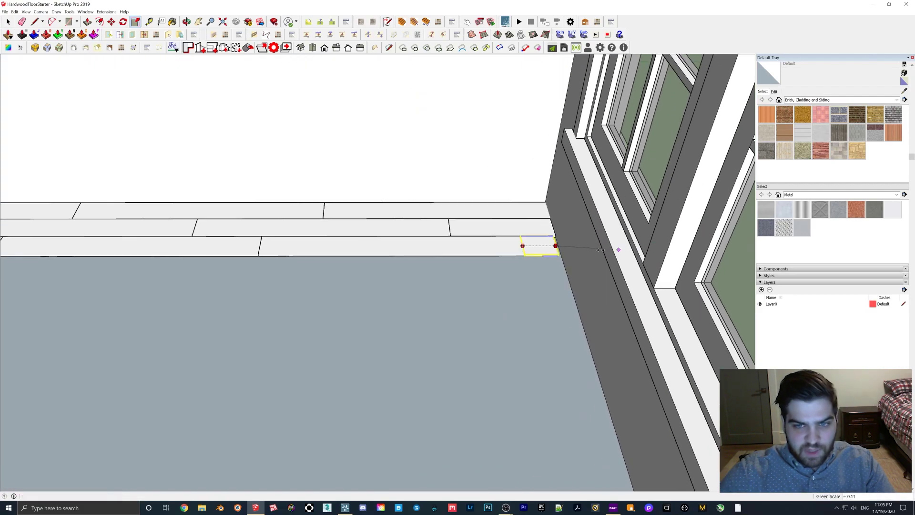
pyautogui.moveTo(451, 274); pyautogui.dragTo(491, 353, button='middle')
pyautogui.scroll(-6, 485, 244)
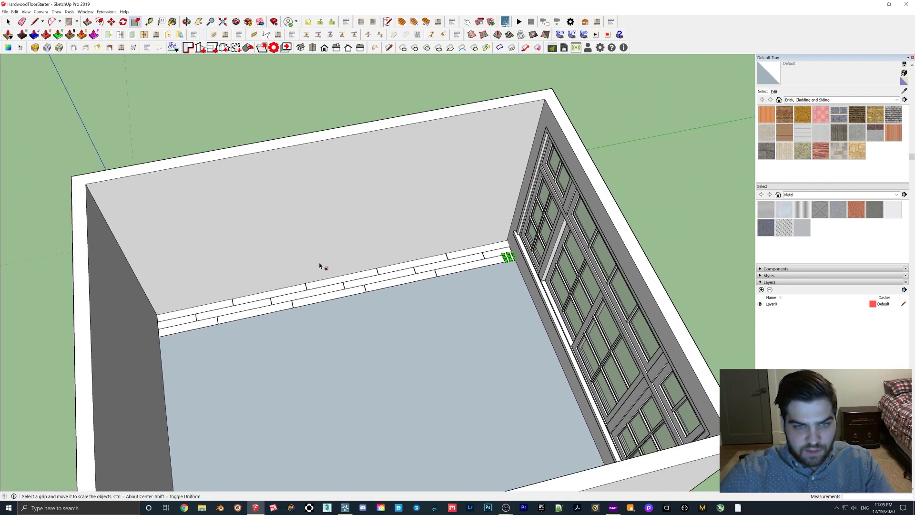
# Copy all three finished plank rows about 1' across the floor, aligning the copy's corner with the original rows' outer edge.
pyautogui.moveTo(320, 266); pyautogui.dragTo(495, 292, button='middle')
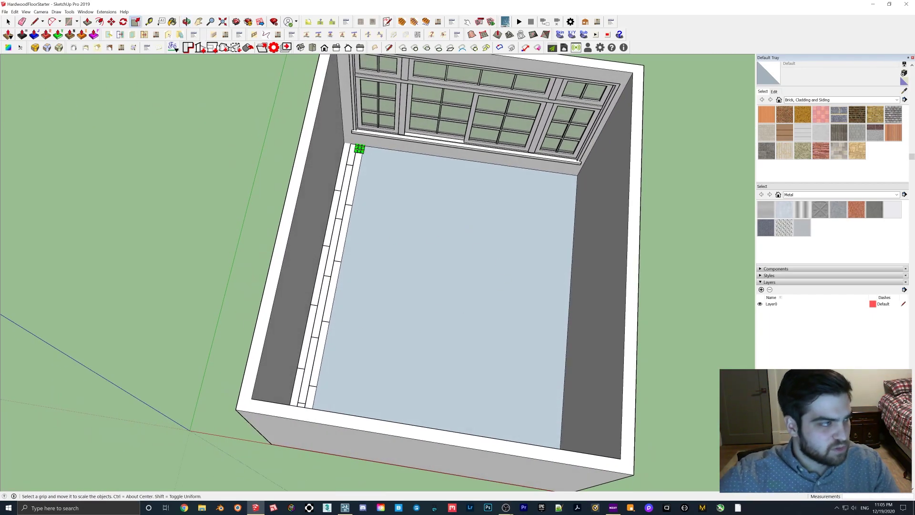
pyautogui.moveTo(390, 245); pyautogui.dragTo(530, 160, button='middle')
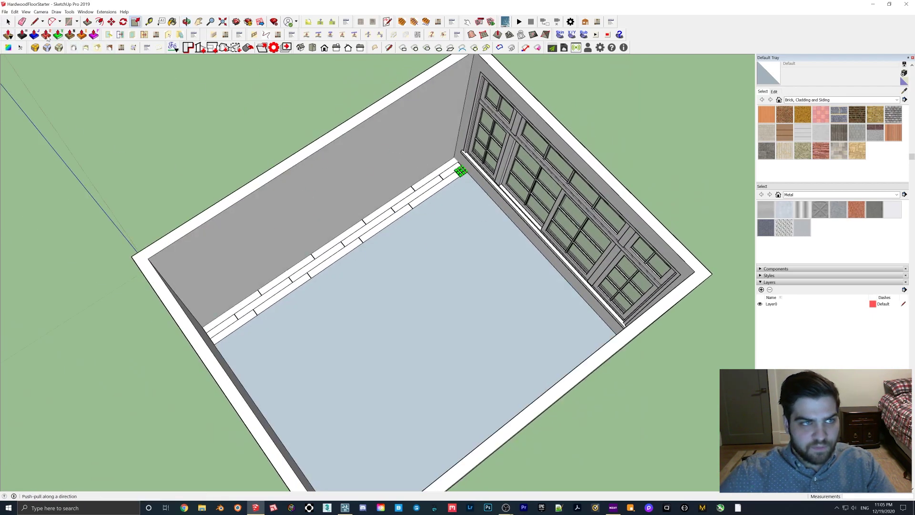
pyautogui.moveTo(477, 238); pyautogui.dragTo(405, 253, button='middle')
pyautogui.scroll(2, 210, 216)
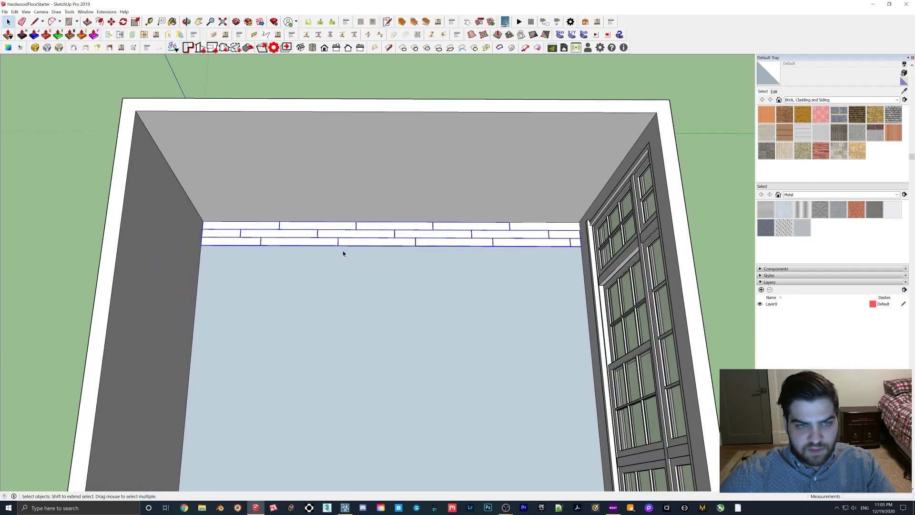
pyautogui.scroll(2, 529, 220)
pyautogui.keyDown('shift'); pyautogui.moveTo(265, 271); pyautogui.dragTo(421, 299, button='middle'); pyautogui.keyUp('shift')
pyautogui.scroll(4, 294, 240)
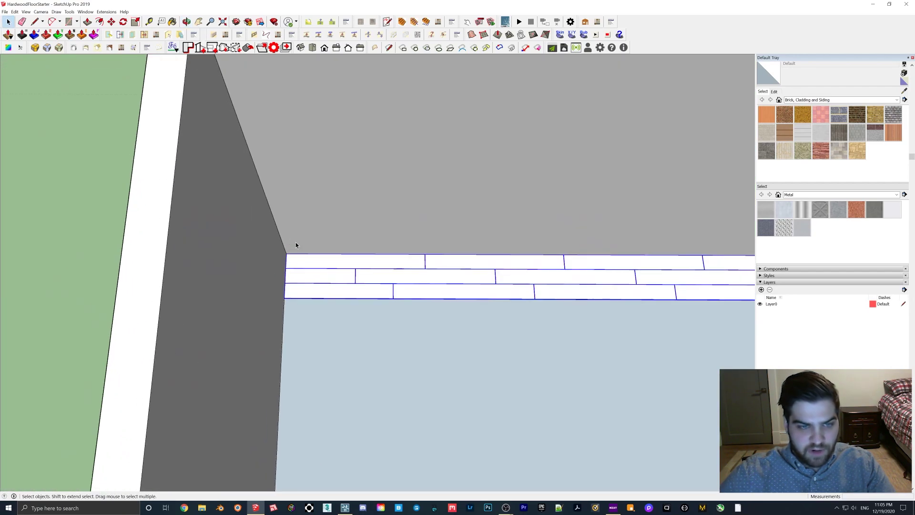
pyautogui.scroll(5, 294, 243)
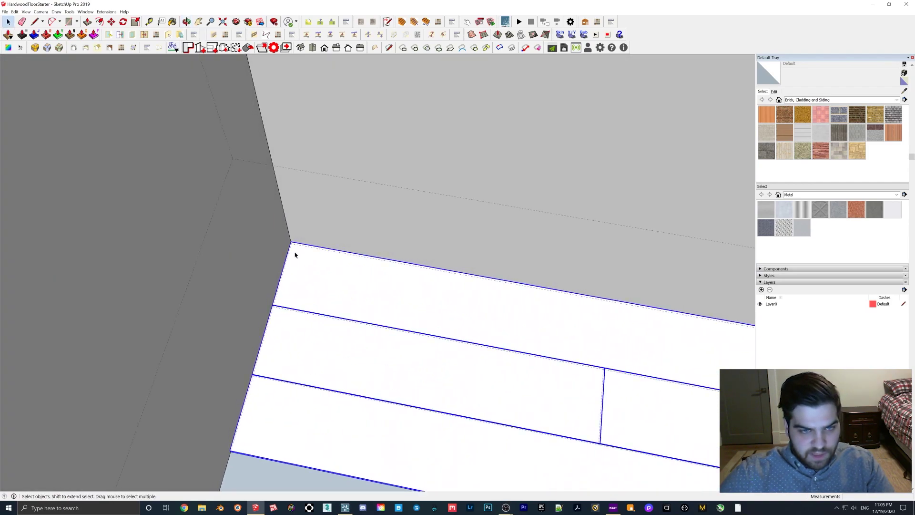
pyautogui.scroll(3, 295, 253)
pyautogui.press('m')
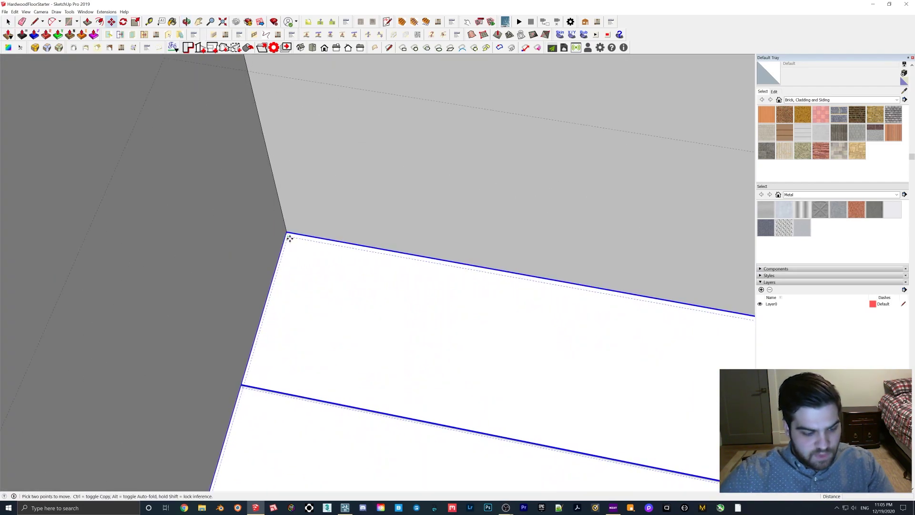
pyautogui.scroll(-5, 302, 241)
pyautogui.keyDown('shift'); pyautogui.moveTo(312, 293); pyautogui.dragTo(366, 198, button='middle'); pyautogui.keyUp('shift')
pyautogui.scroll(6, 319, 289)
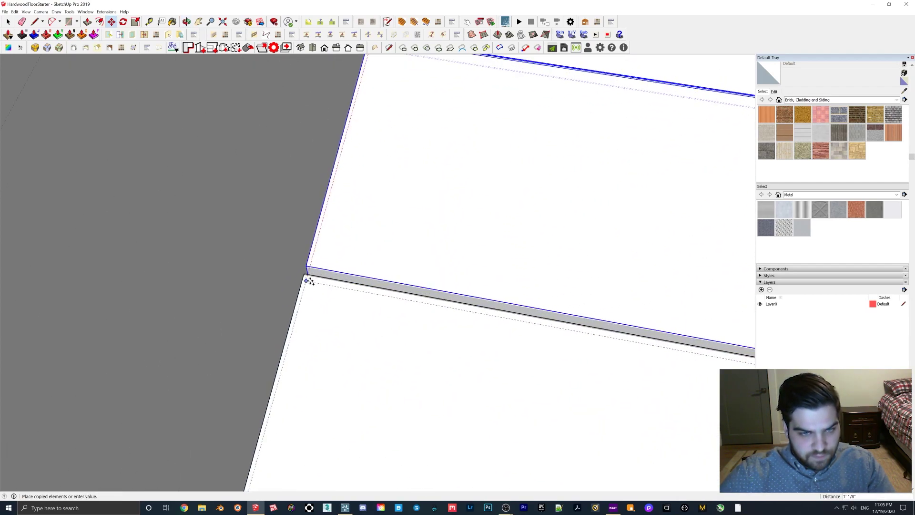
pyautogui.scroll(2, 308, 279)
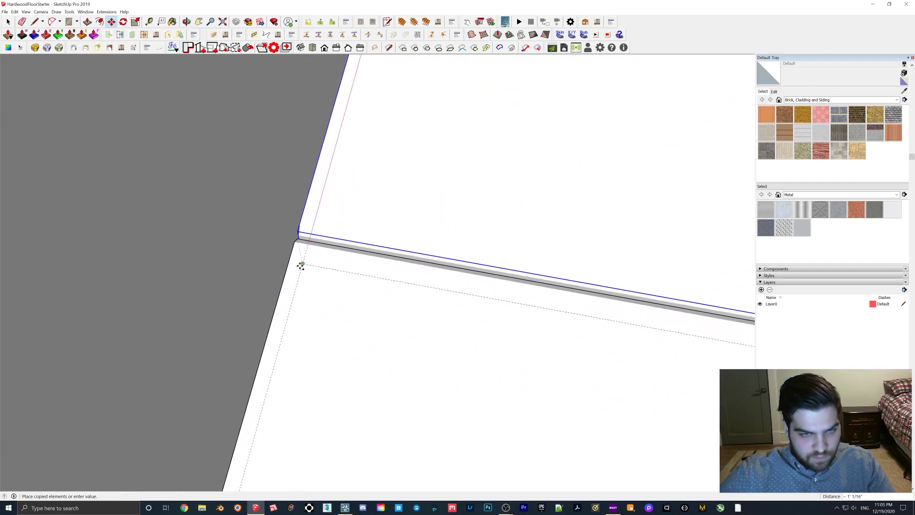
pyautogui.scroll(2, 302, 266)
pyautogui.moveTo(304, 264); pyautogui.dragTo(368, 303, button='middle')
pyautogui.scroll(2, 350, 294)
pyautogui.scroll(3, 330, 285)
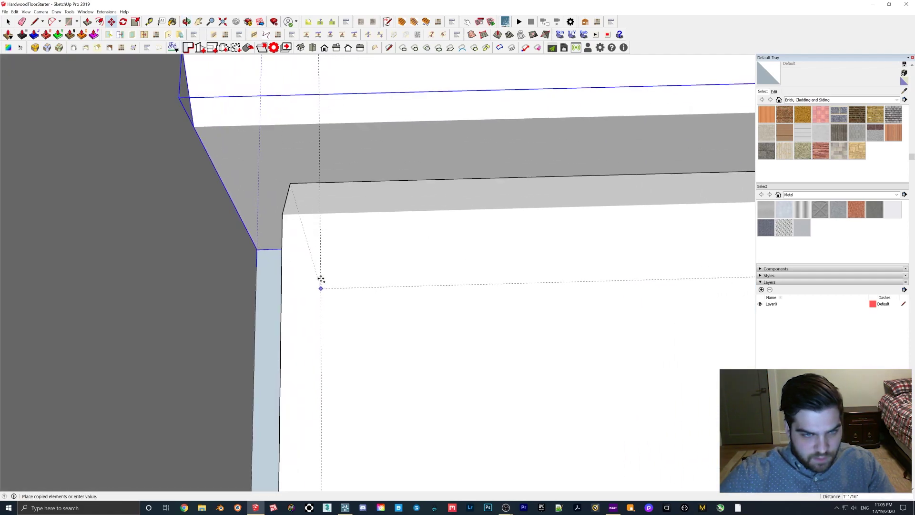
pyautogui.moveTo(256, 268); pyautogui.dragTo(252, 267, button='middle')
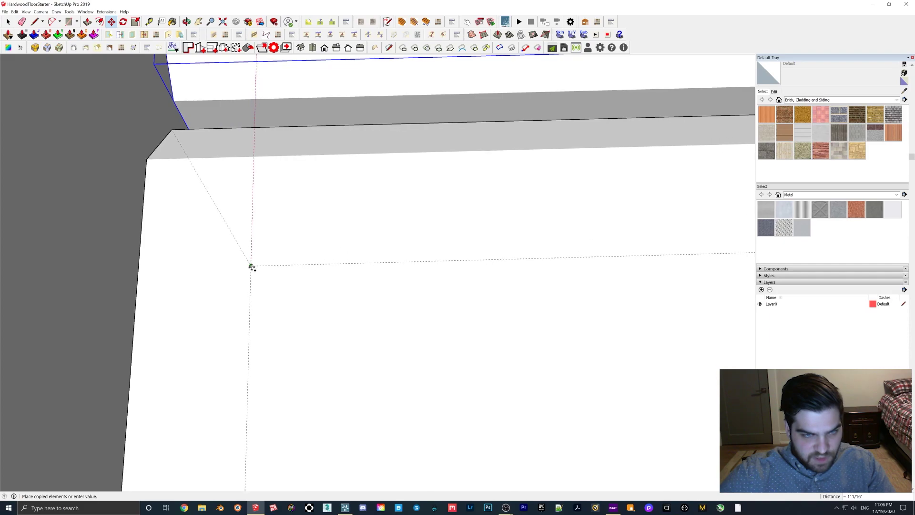
pyautogui.moveTo(357, 264); pyautogui.dragTo(330, 216, button='middle')
pyautogui.scroll(-4, 318, 258)
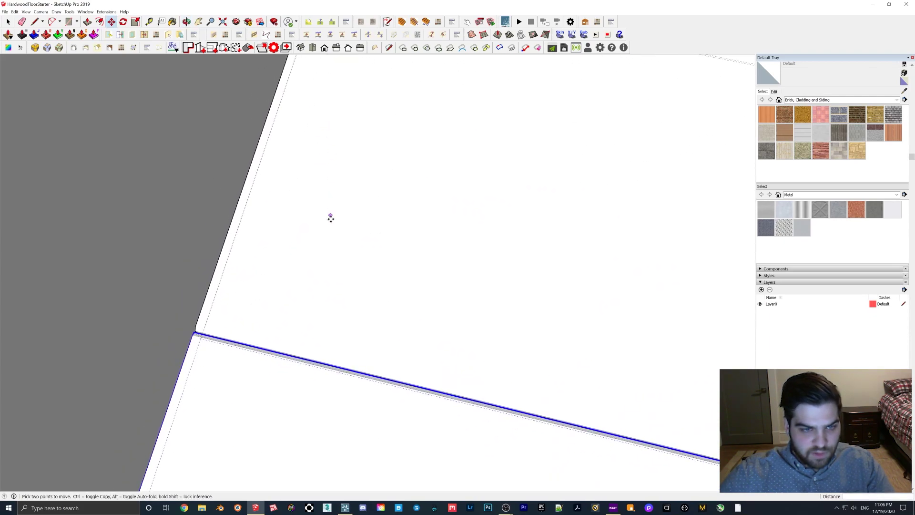
pyautogui.scroll(5, 185, 356)
pyautogui.scroll(-5, 233, 323)
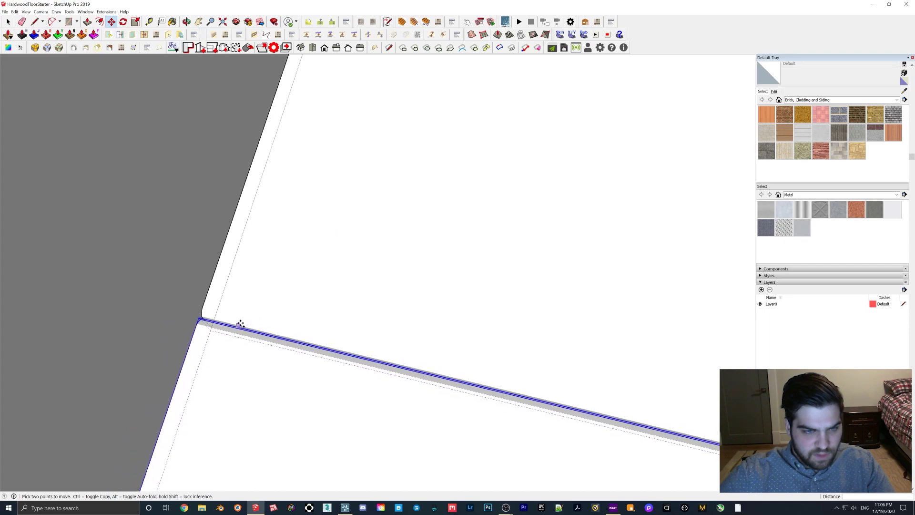
# Try deleting the short edge segment along the side wall at the floor's corner, and undo the deletion.
pyautogui.moveTo(268, 316)
pyautogui.mouseDown(button='middle')
pyautogui.moveTo(237, 326)
pyautogui.moveTo(220, 306)
pyautogui.mouseUp(button='middle')
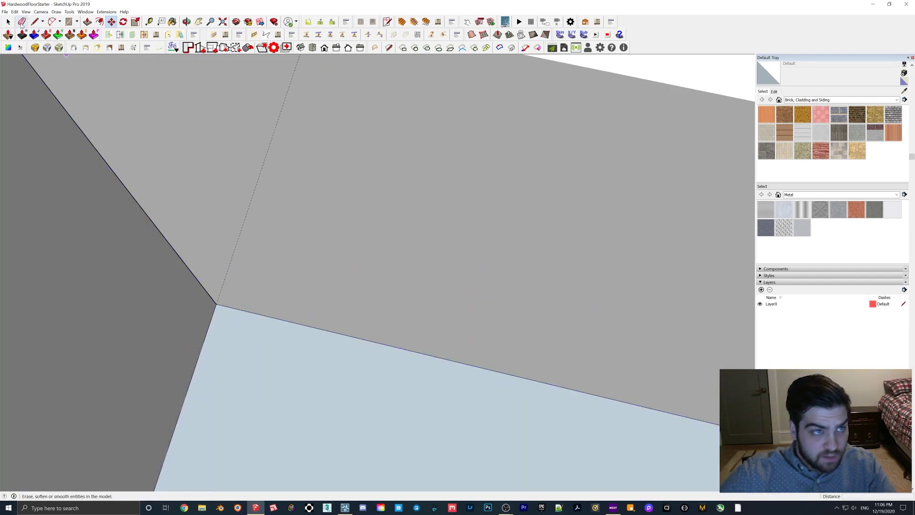
pyautogui.click(208, 332)
pyautogui.click(211, 325)
pyautogui.click(210, 323)
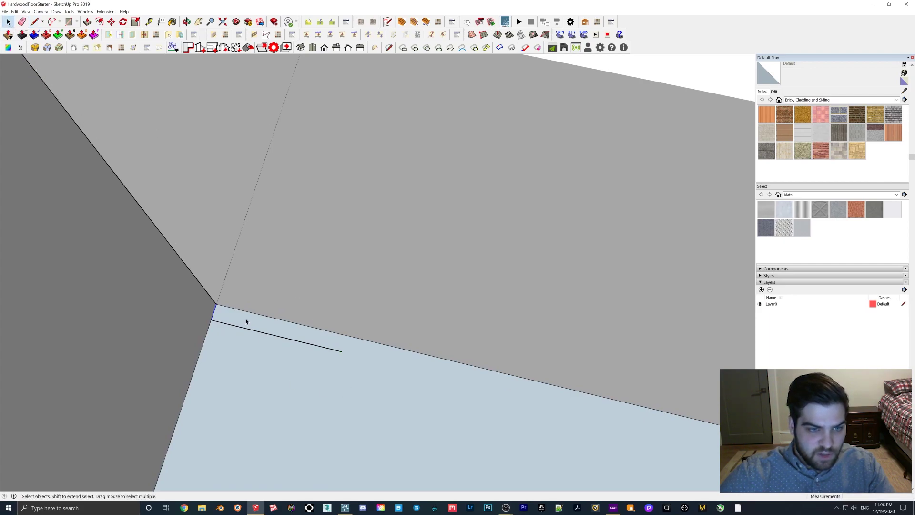
pyautogui.scroll(2, 214, 331)
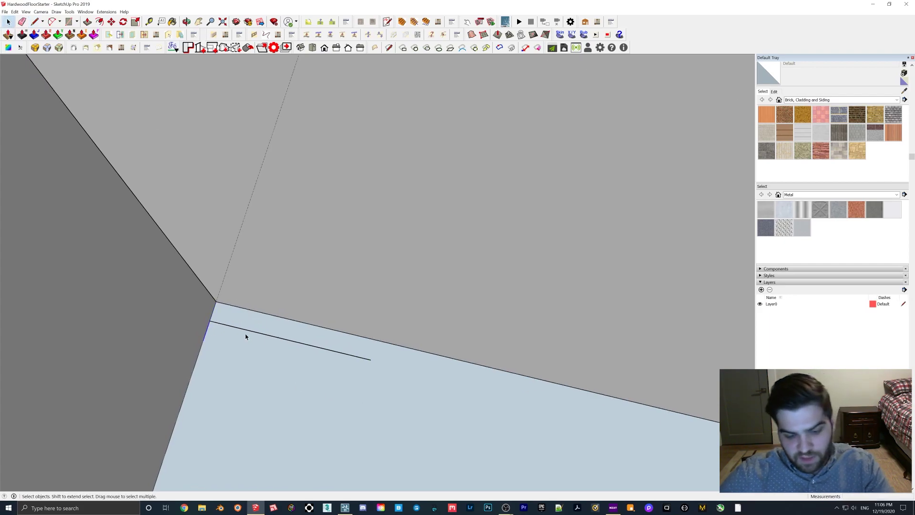
pyautogui.press('Delete')
pyautogui.hotkey('ctrl', 'z')
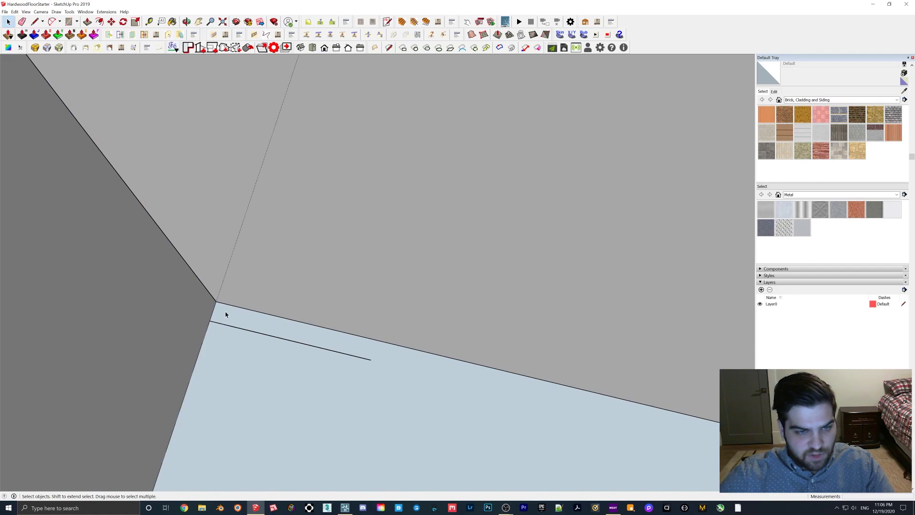
pyautogui.scroll(-4, 274, 315)
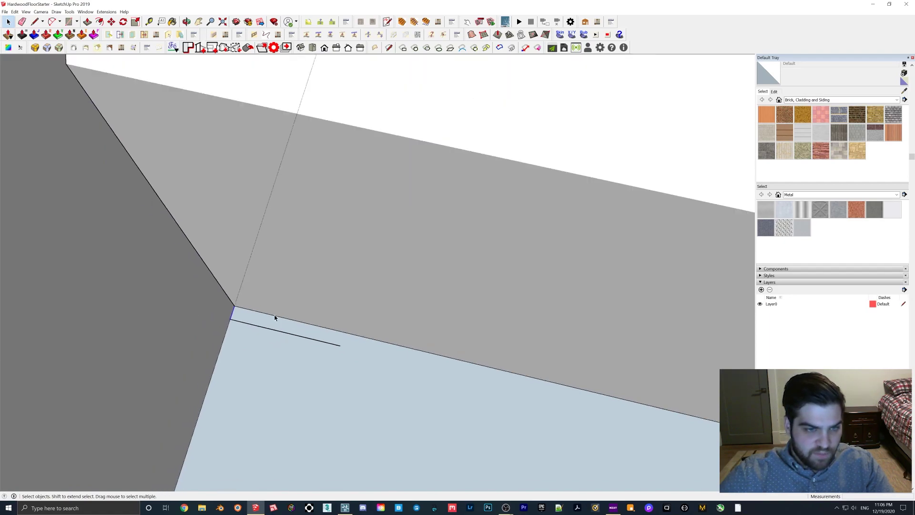
pyautogui.moveTo(276, 315)
pyautogui.mouseDown(button='middle')
pyautogui.moveTo(433, 254)
pyautogui.moveTo(404, 317)
pyautogui.moveTo(469, 208)
pyautogui.moveTo(369, 311)
pyautogui.mouseUp(button='middle')
pyautogui.scroll(-5, 354, 313)
pyautogui.scroll(-4, 360, 286)
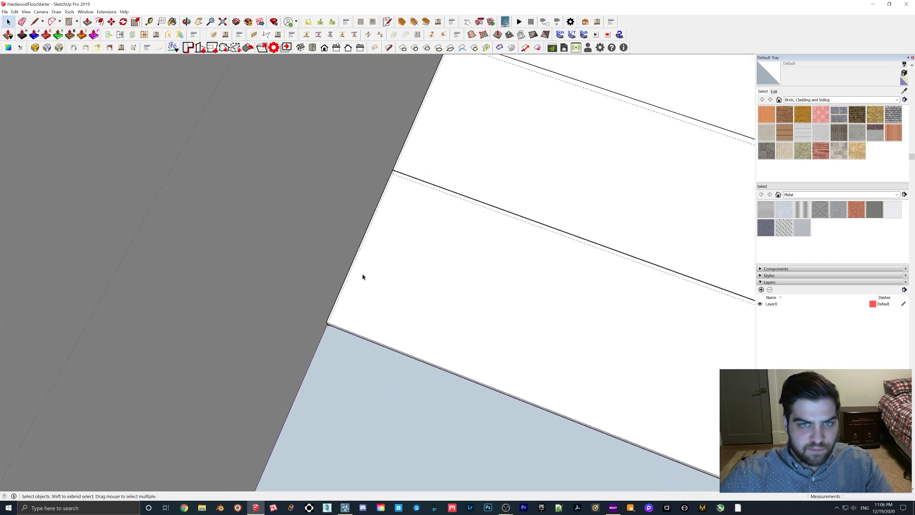
# Select every plank in the three rows and copy them about 1' across the floor, flush with the third row's outer edge.
pyautogui.moveTo(372, 284)
pyautogui.mouseDown(button='middle')
pyautogui.moveTo(333, 284)
pyautogui.moveTo(422, 290)
pyautogui.mouseUp(button='middle')
pyautogui.scroll(-3, 422, 290)
pyautogui.moveTo(484, 306)
pyautogui.mouseDown(button='middle')
pyautogui.moveTo(415, 280)
pyautogui.moveTo(435, 296)
pyautogui.moveTo(384, 313)
pyautogui.mouseUp(button='middle')
pyautogui.scroll(-6, 382, 305)
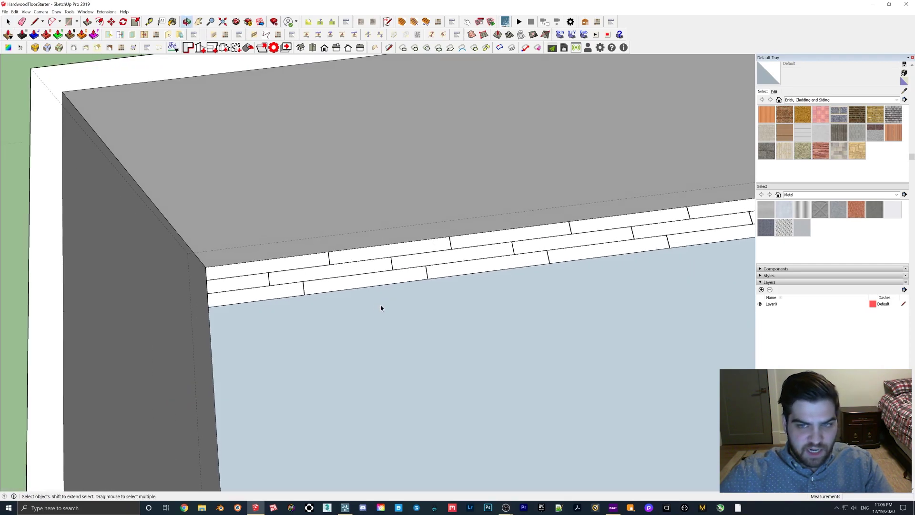
pyautogui.moveTo(373, 267); pyautogui.dragTo(363, 268, button='middle')
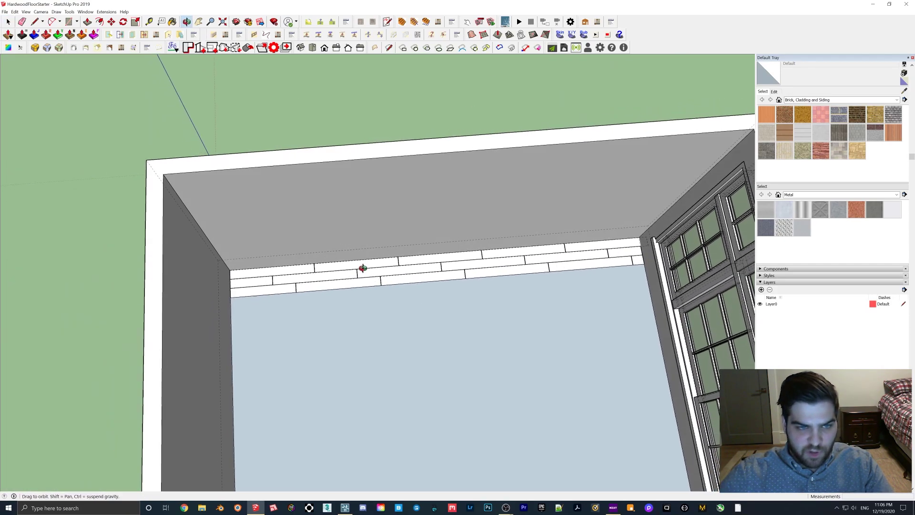
pyautogui.moveTo(235, 259); pyautogui.dragTo(227, 260, button='middle')
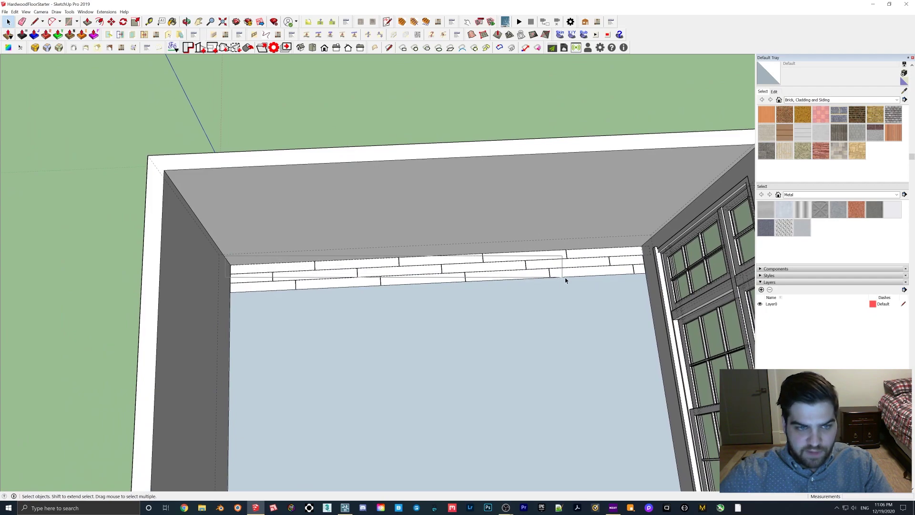
pyautogui.moveTo(598, 290); pyautogui.dragTo(618, 291)
pyautogui.scroll(1, 527, 276)
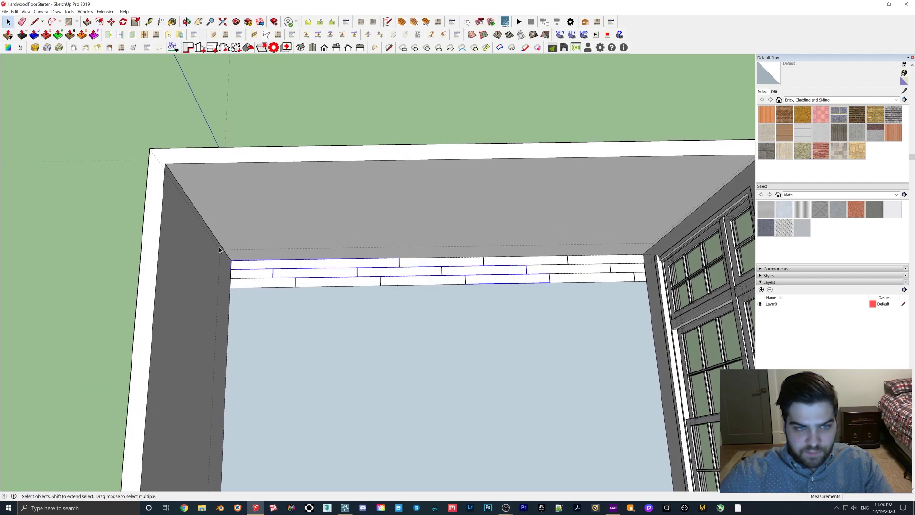
pyautogui.scroll(5, 235, 274)
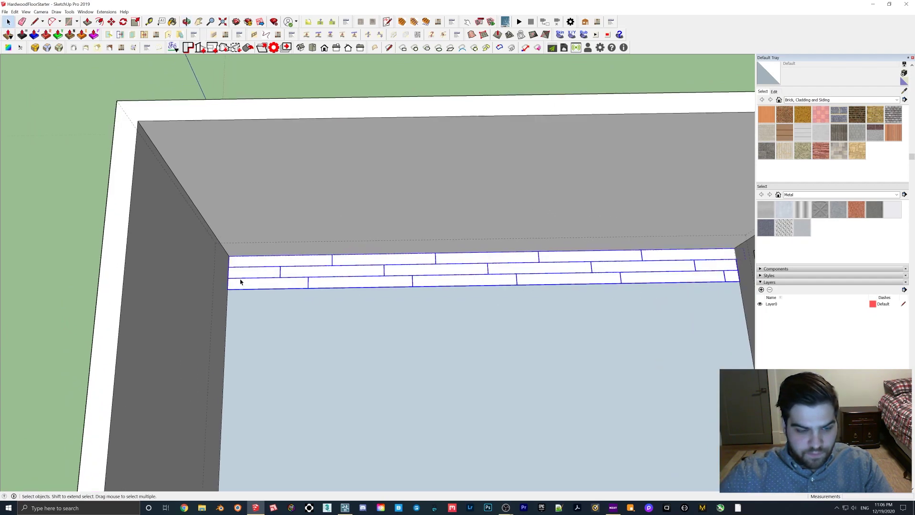
pyautogui.scroll(4, 227, 228)
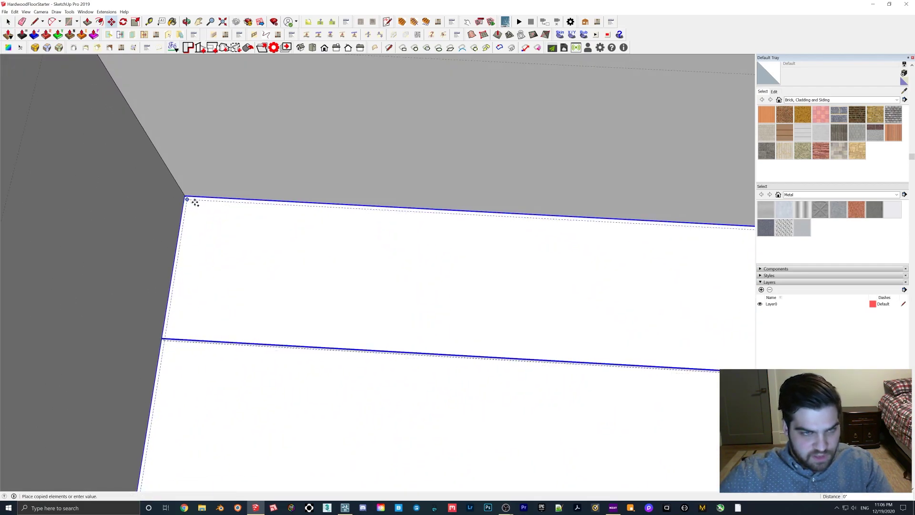
pyautogui.scroll(-3, 229, 286)
pyautogui.scroll(4, 286, 200)
pyautogui.scroll(3, 262, 214)
pyautogui.keyDown('shift'); pyautogui.moveTo(252, 202); pyautogui.dragTo(274, 230, button='middle'); pyautogui.keyUp('shift')
pyautogui.scroll(5, 273, 230)
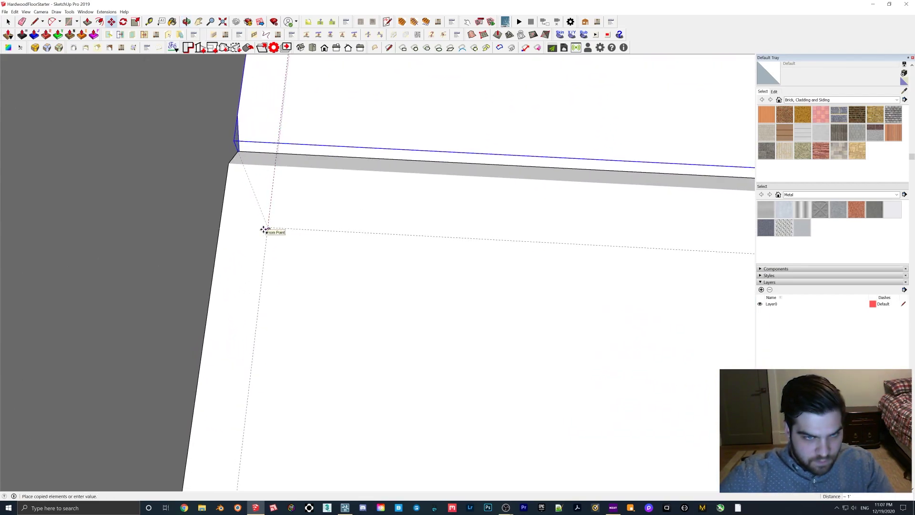
pyautogui.moveTo(276, 232); pyautogui.dragTo(359, 247, button='middle')
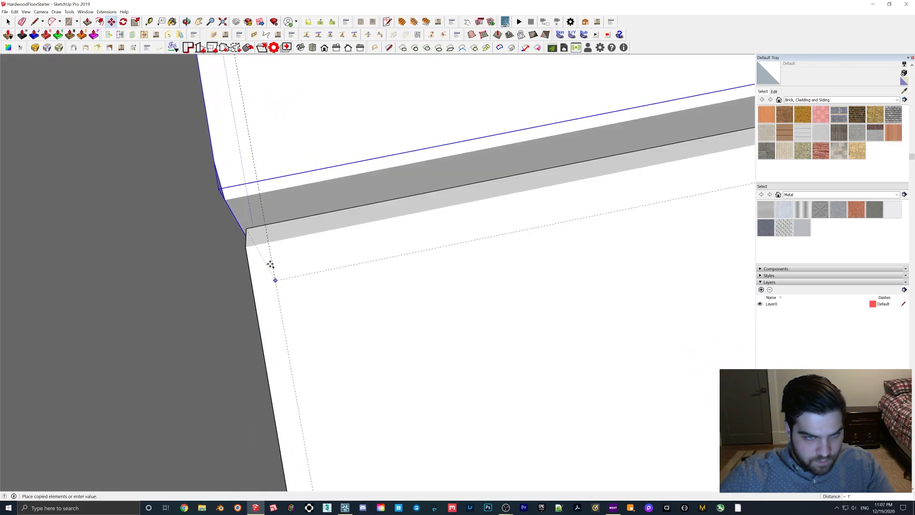
pyautogui.moveTo(270, 265); pyautogui.dragTo(261, 264, button='middle')
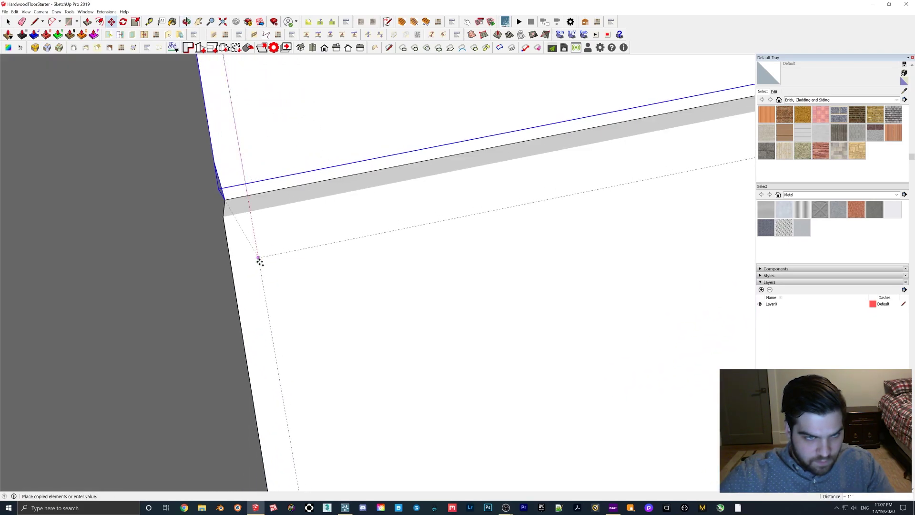
pyautogui.click(260, 262)
pyautogui.moveTo(260, 262); pyautogui.dragTo(249, 209, button='middle')
pyautogui.scroll(-6, 319, 212)
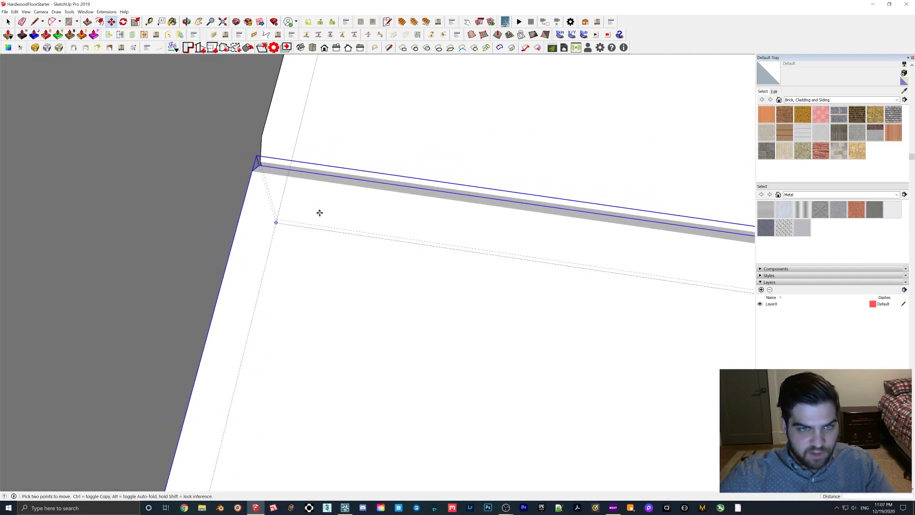
# Repeat the three-row copy as an array, raising the multiplier through *5 and *8 to *11 so planks reach the opposite side wall.
pyautogui.moveTo(336, 219); pyautogui.dragTo(348, 205, button='middle')
pyautogui.scroll(-5, 344, 202)
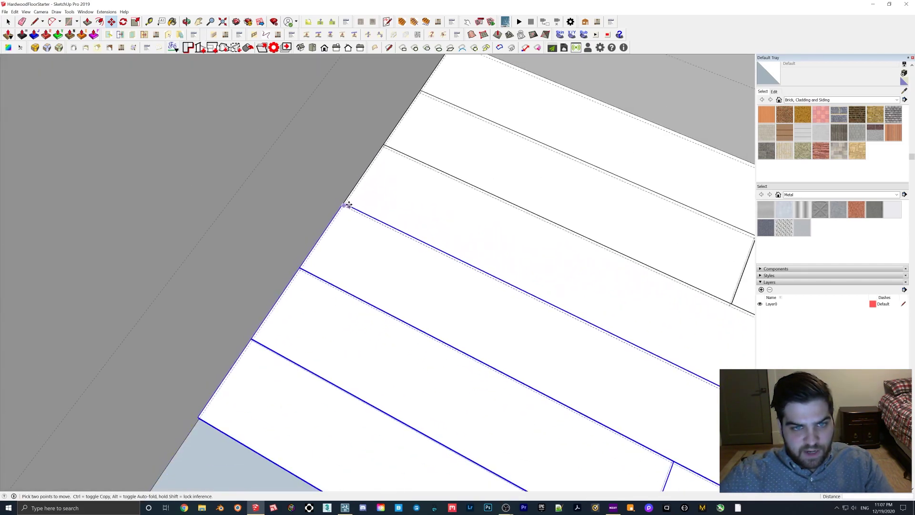
pyautogui.scroll(-6, 344, 202)
pyautogui.moveTo(310, 204); pyautogui.dragTo(325, 184, button='middle')
pyautogui.scroll(-2, 387, 329)
pyautogui.moveTo(249, 280); pyautogui.dragTo(359, 252, button='middle')
pyautogui.write('5')
pyautogui.press('Return')
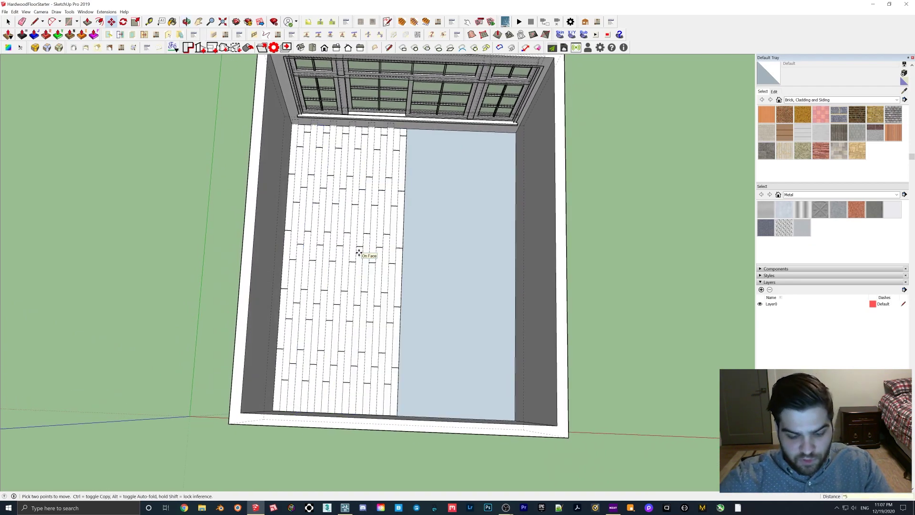
pyautogui.write('*8')
pyautogui.press('Return')
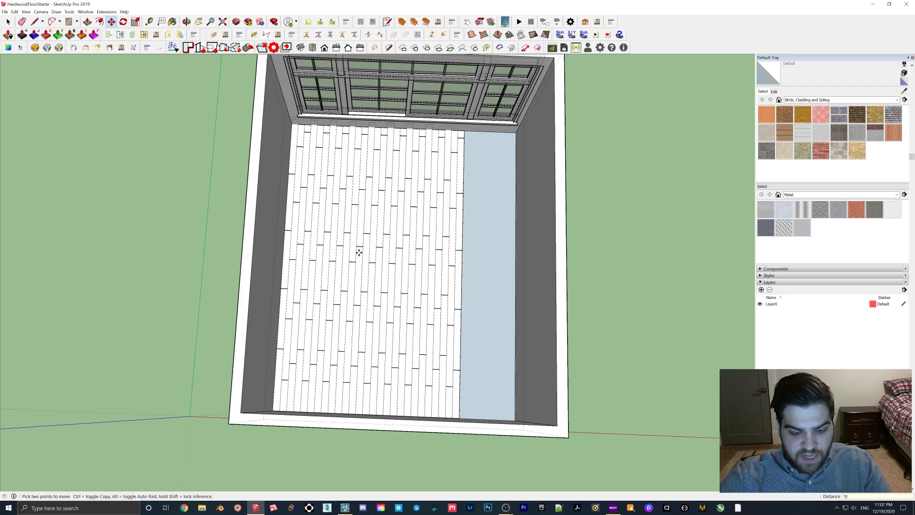
pyautogui.press('Return')
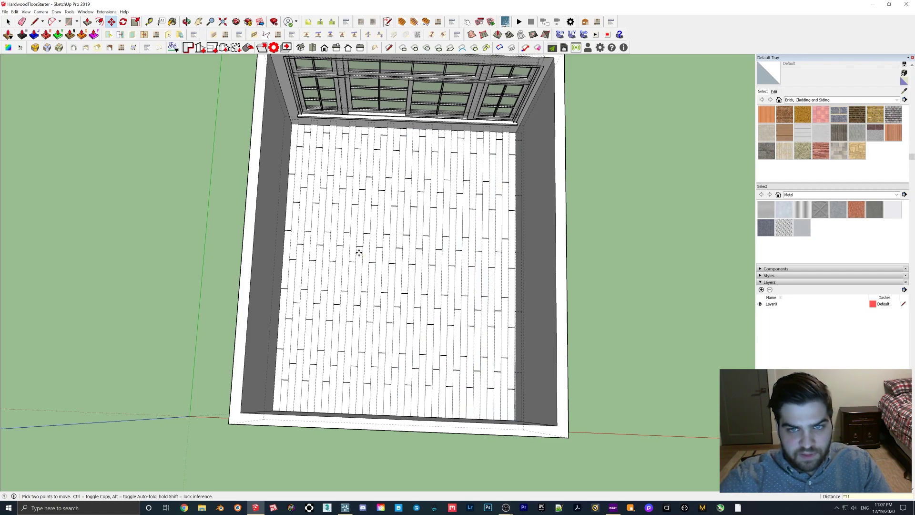
# Turn off the dashed back-edge display and examine the full plank floor up to the walls.
pyautogui.press('m')
pyautogui.moveTo(350, 227); pyautogui.dragTo(525, 167, button='middle')
pyautogui.press('k')
pyautogui.moveTo(422, 270); pyautogui.dragTo(394, 176, button='middle')
pyautogui.moveTo(319, 318)
pyautogui.mouseDown(button='middle')
pyautogui.moveTo(405, 345)
pyautogui.moveTo(335, 260)
pyautogui.moveTo(356, 141)
pyautogui.moveTo(386, 353)
pyautogui.moveTo(391, 308)
pyautogui.moveTo(354, 364)
pyautogui.moveTo(327, 445)
pyautogui.moveTo(324, 307)
pyautogui.mouseUp(button='middle')
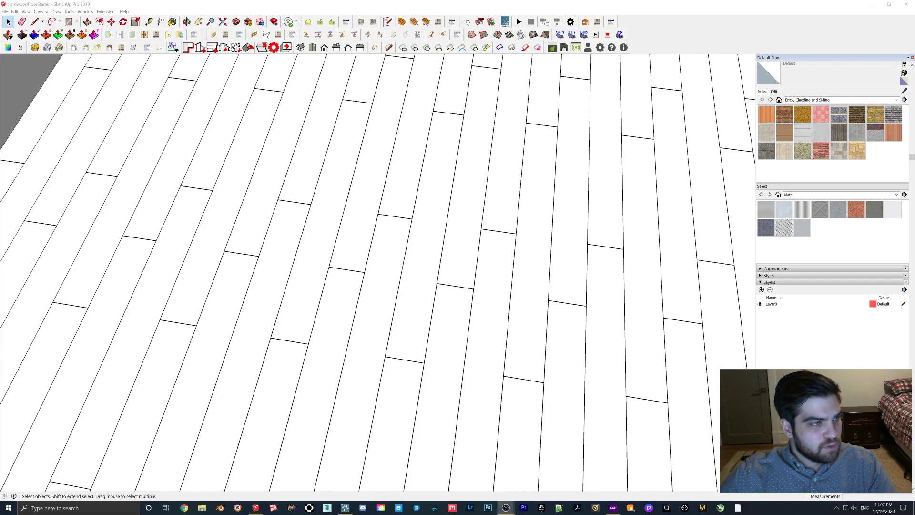
pyautogui.scroll(-6, 407, 223)
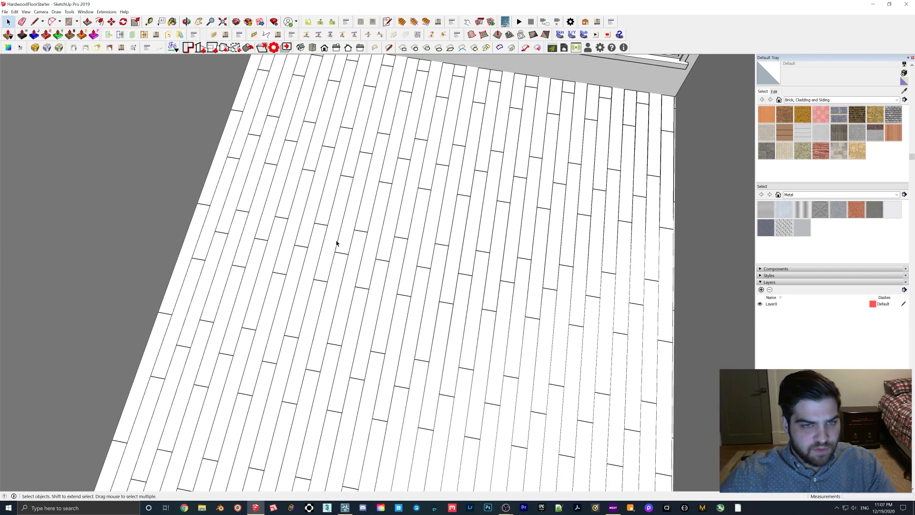
pyautogui.scroll(-3, 335, 243)
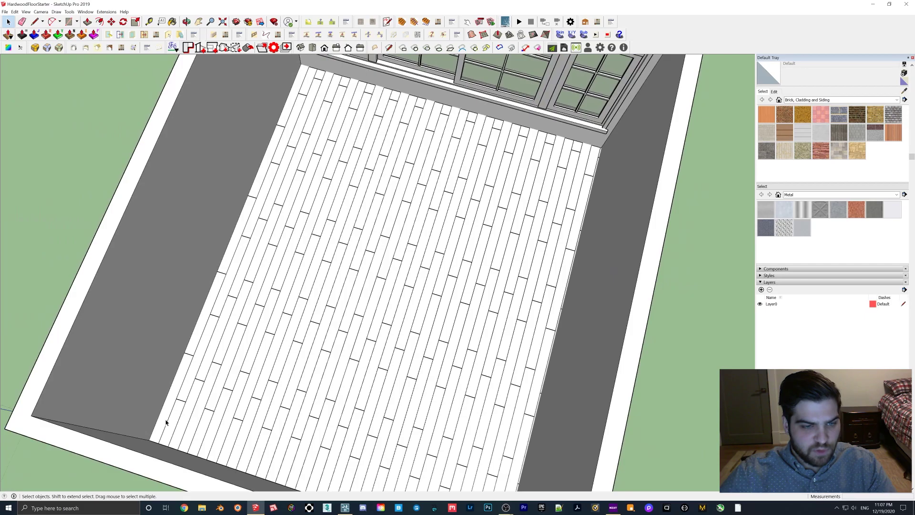
pyautogui.moveTo(321, 62)
pyautogui.mouseDown(button='middle')
pyautogui.moveTo(368, 200)
pyautogui.moveTo(353, 272)
pyautogui.moveTo(512, 279)
pyautogui.moveTo(421, 321)
pyautogui.moveTo(392, 292)
pyautogui.moveTo(401, 314)
pyautogui.mouseUp(button='middle')
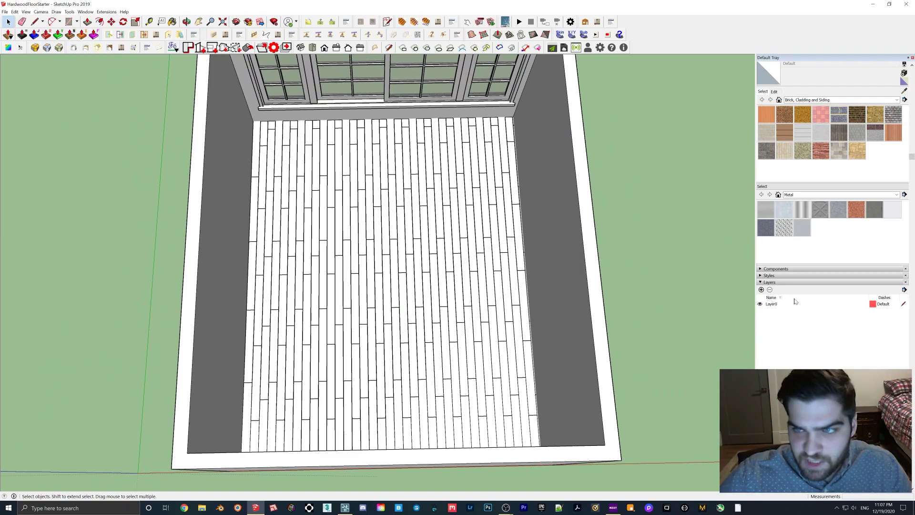
# Switch the material browser to the Wood collection and pick Wood Bamboo as the paint material.
pyautogui.click(801, 195)
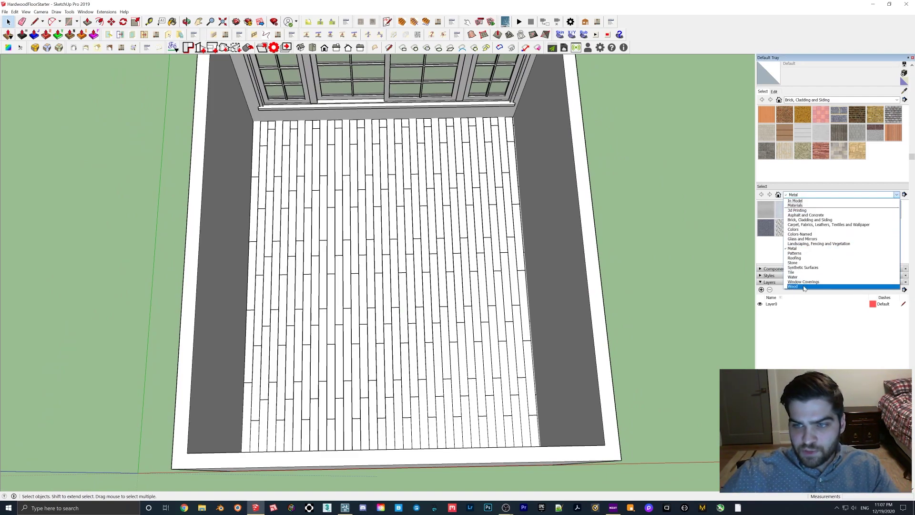
pyautogui.click(793, 273)
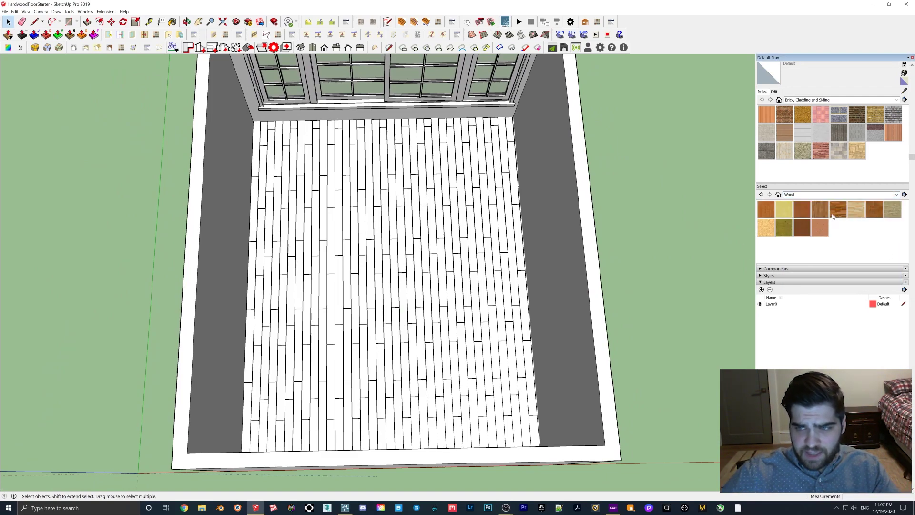
pyautogui.moveTo(640, 253); pyautogui.dragTo(486, 267, button='middle')
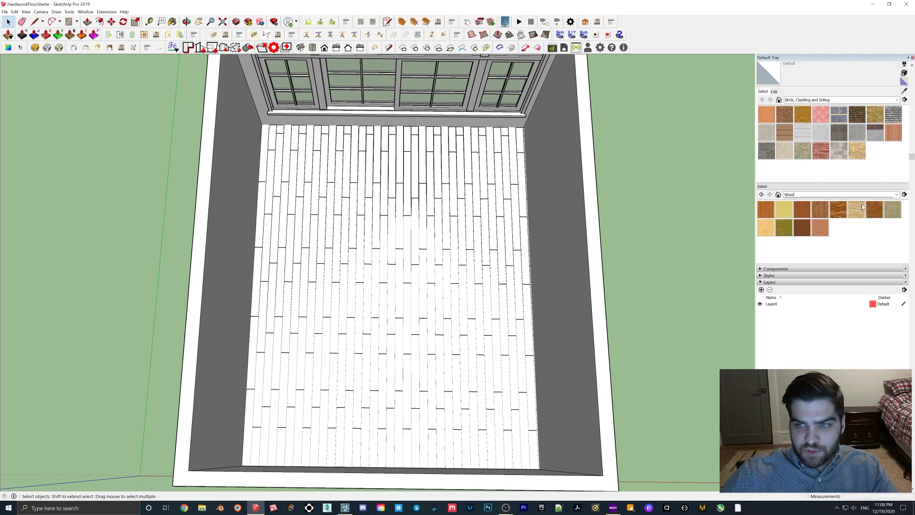
pyautogui.click(766, 213)
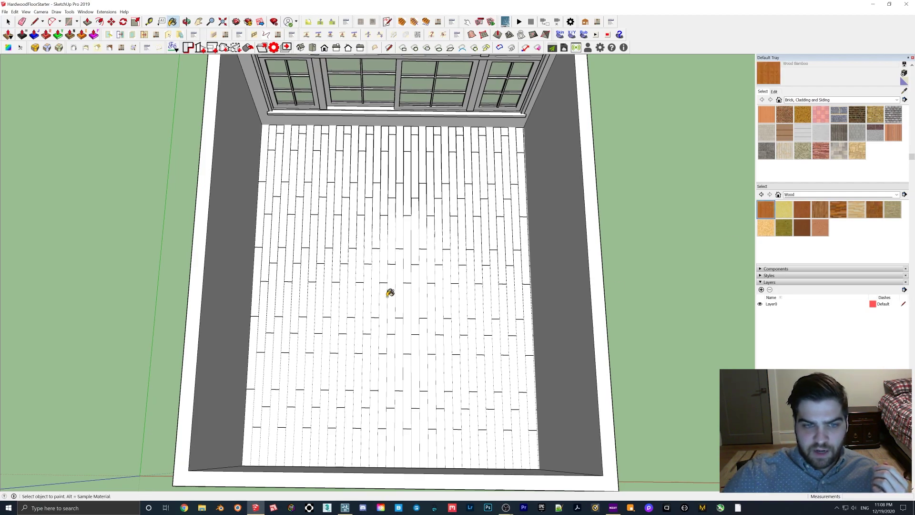
# Paint 24 individual planks scattered across the whole floor with Wood Bamboo, undoing one unwanted fill.
pyautogui.click(347, 288)
pyautogui.click(485, 214)
pyautogui.click(322, 207)
pyautogui.click(361, 172)
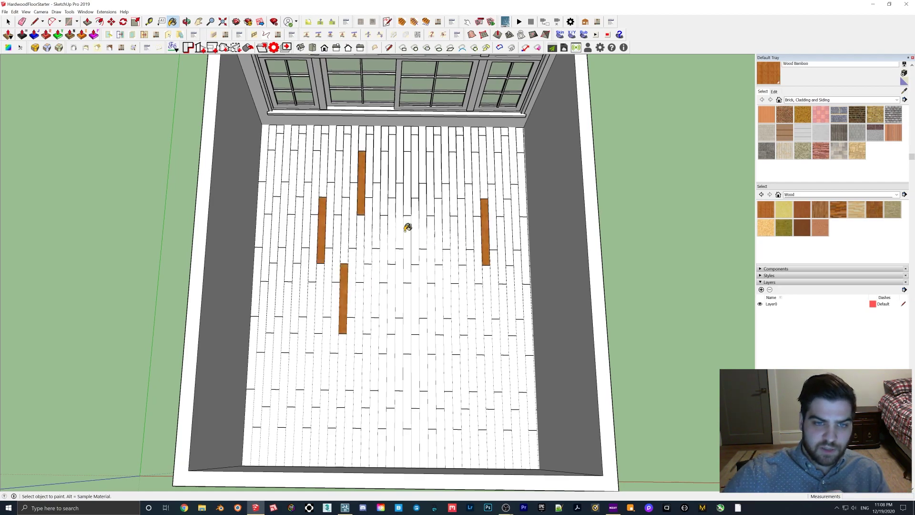
pyautogui.click(318, 345)
pyautogui.click(497, 330)
pyautogui.click(429, 214)
pyautogui.click(501, 162)
pyautogui.click(401, 174)
pyautogui.click(289, 160)
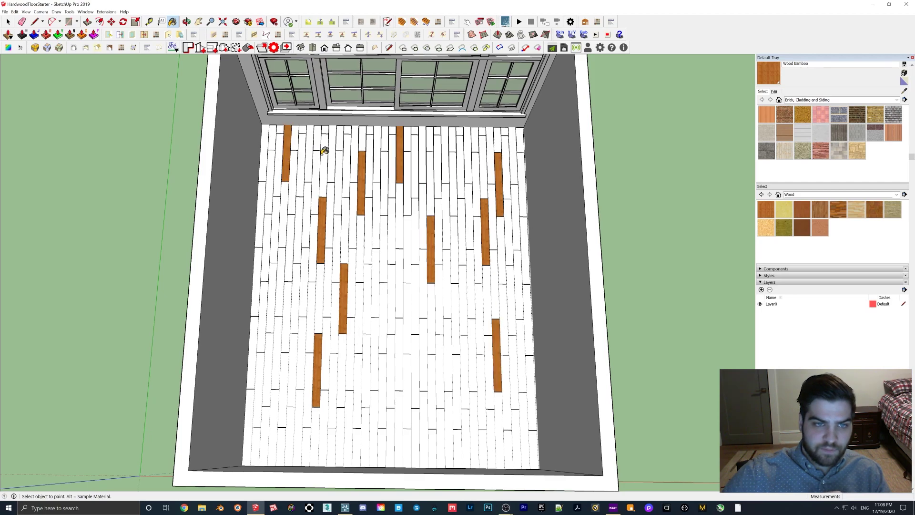
pyautogui.click(268, 250)
pyautogui.click(268, 355)
pyautogui.click(417, 423)
pyautogui.click(392, 358)
pyautogui.click(455, 328)
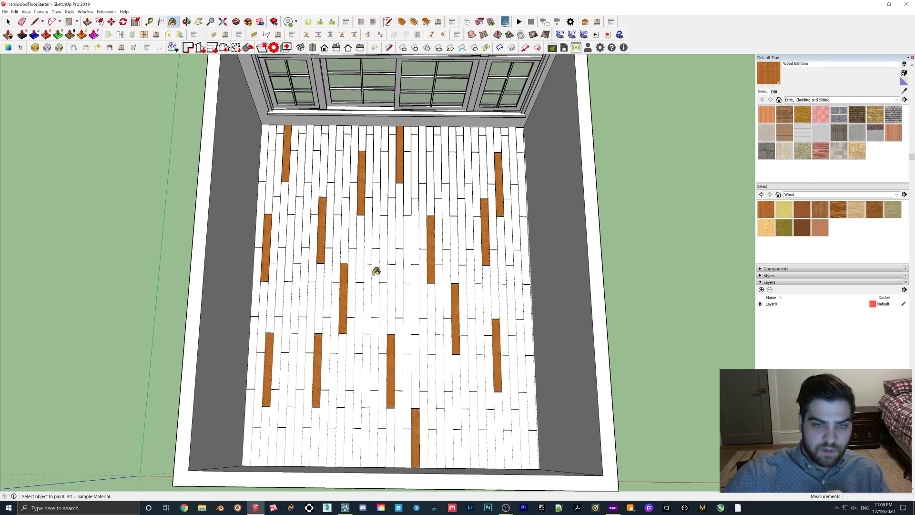
pyautogui.click(379, 272)
pyautogui.click(465, 171)
pyautogui.click(451, 157)
pyautogui.click(521, 273)
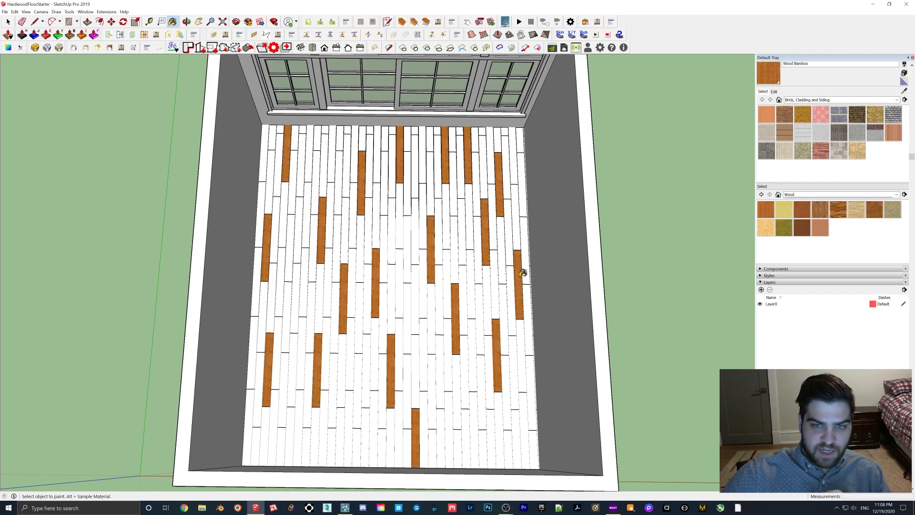
pyautogui.click(528, 405)
pyautogui.click(441, 380)
pyautogui.click(401, 292)
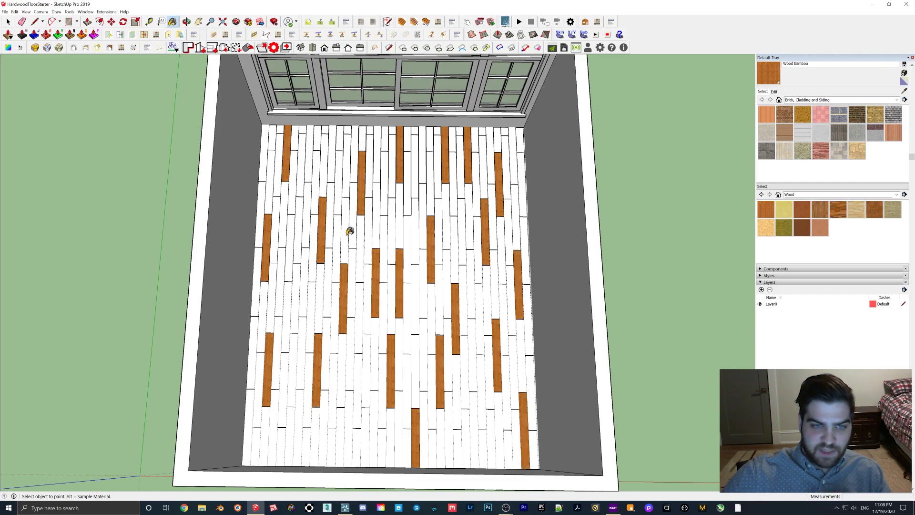
pyautogui.click(350, 231)
pyautogui.hotkey('ctrl', 'z')
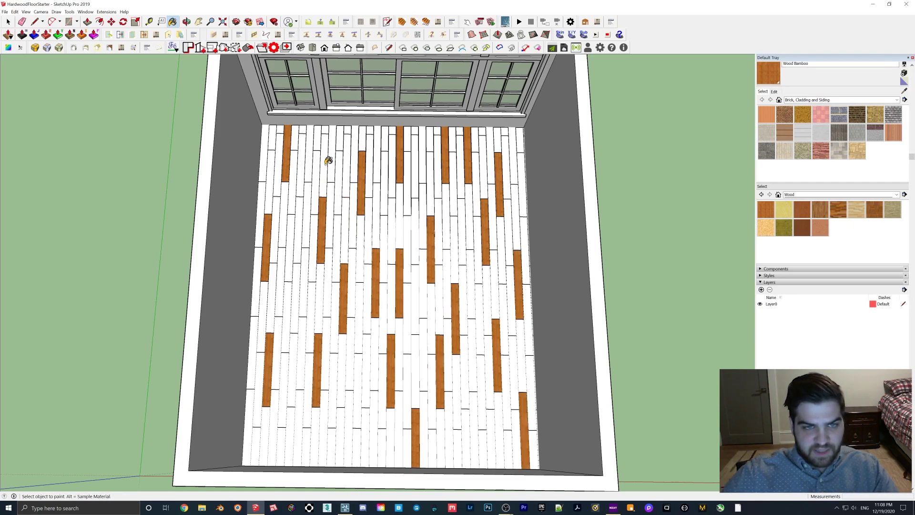
pyautogui.click(334, 149)
pyautogui.click(379, 140)
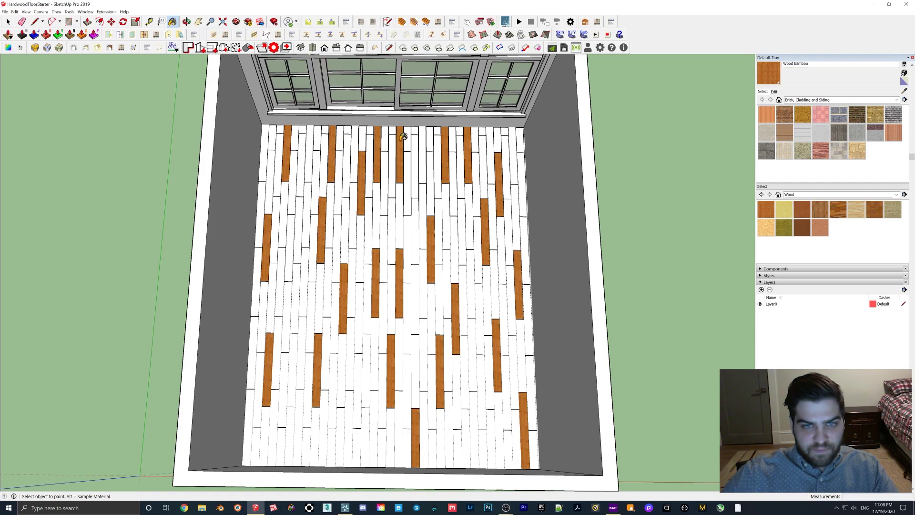
# Paint three more unpainted planks with Wood Bamboo: two near the window wall and one towards the left side of the floor.
pyautogui.click(425, 145)
pyautogui.click(523, 158)
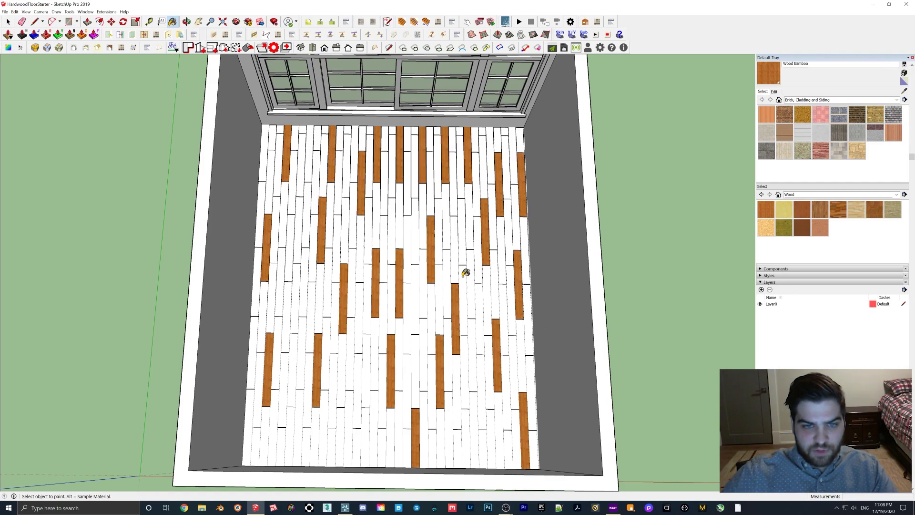
pyautogui.click(298, 305)
# Paint 28 unpainted planks scattered across the whole floor with Wood Board Cork, undoing one unwanted fill.
pyautogui.click(785, 212)
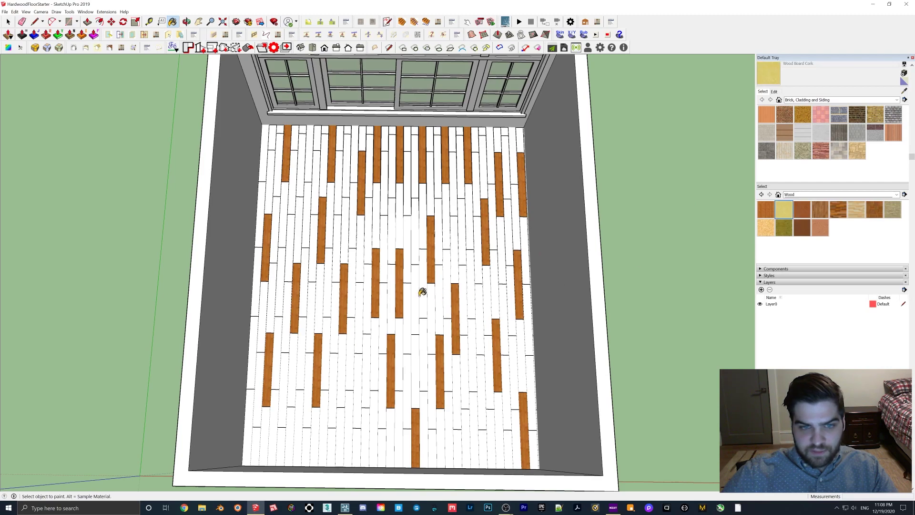
pyautogui.click(393, 291)
pyautogui.click(353, 217)
pyautogui.click(400, 217)
pyautogui.click(376, 217)
pyautogui.click(444, 209)
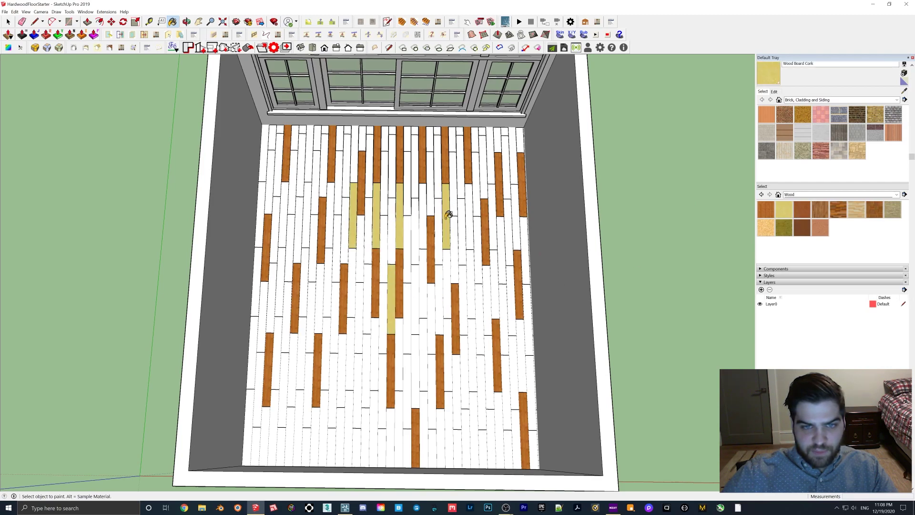
pyautogui.click(480, 273)
pyautogui.click(475, 355)
pyautogui.click(449, 427)
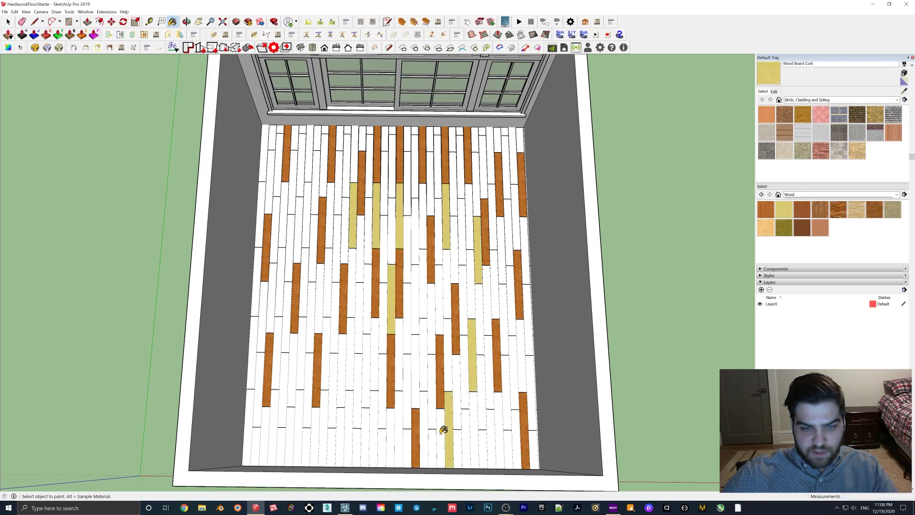
pyautogui.click(427, 422)
pyautogui.click(410, 381)
pyautogui.click(362, 429)
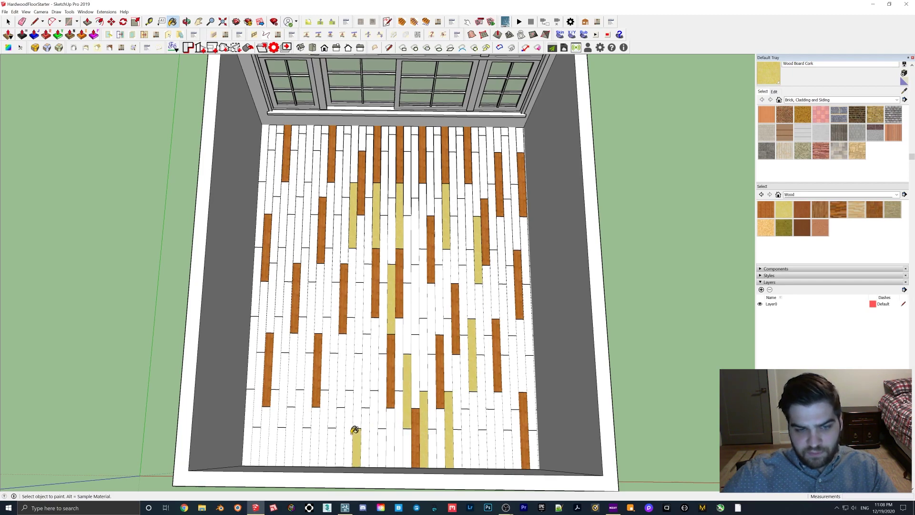
pyautogui.click(318, 432)
pyautogui.click(275, 421)
pyautogui.click(265, 308)
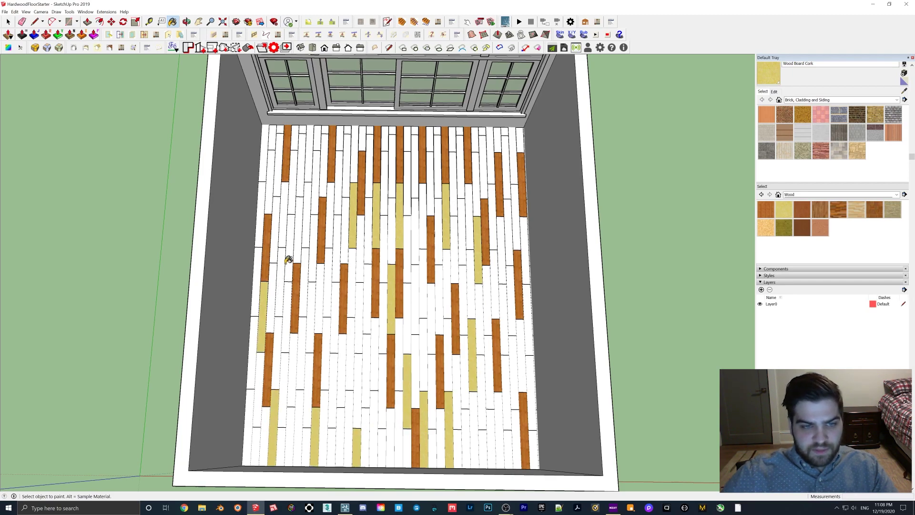
pyautogui.click(291, 238)
pyautogui.click(278, 196)
pyautogui.click(265, 165)
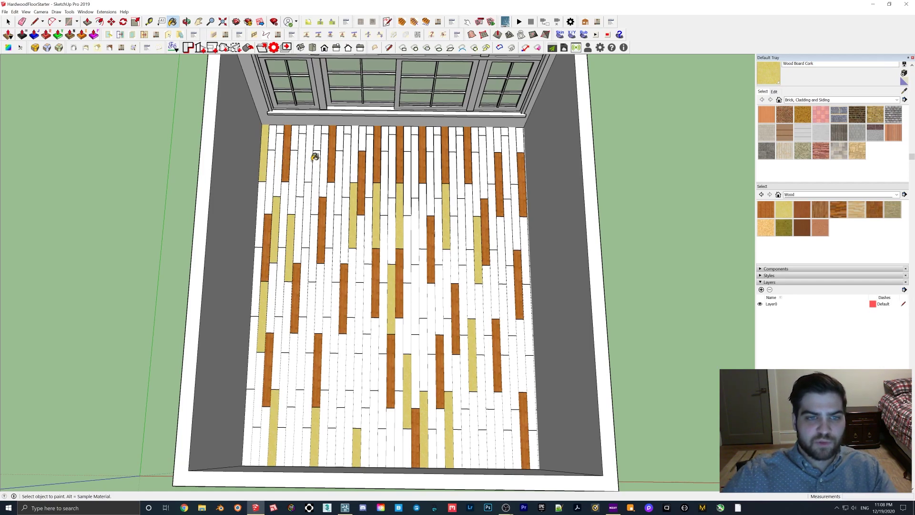
pyautogui.click(310, 155)
pyautogui.click(480, 141)
pyautogui.click(506, 243)
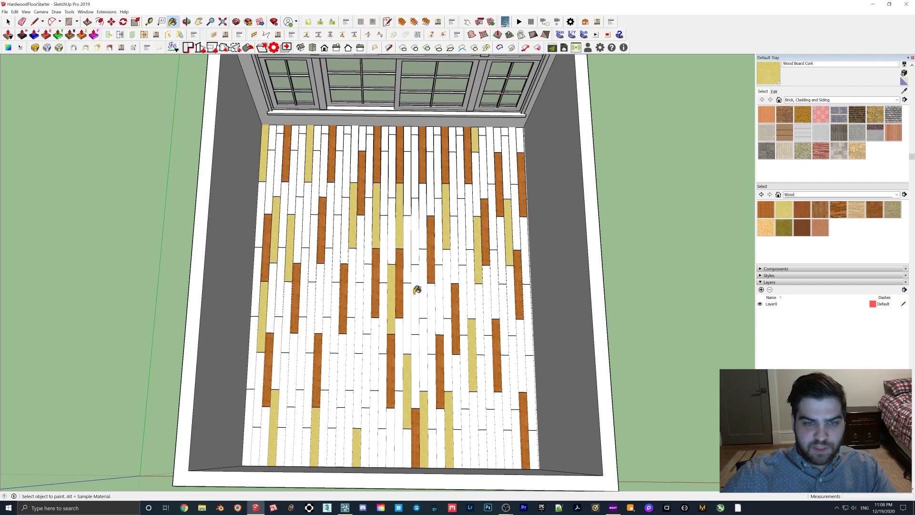
pyautogui.click(366, 322)
pyautogui.click(344, 385)
pyautogui.click(313, 310)
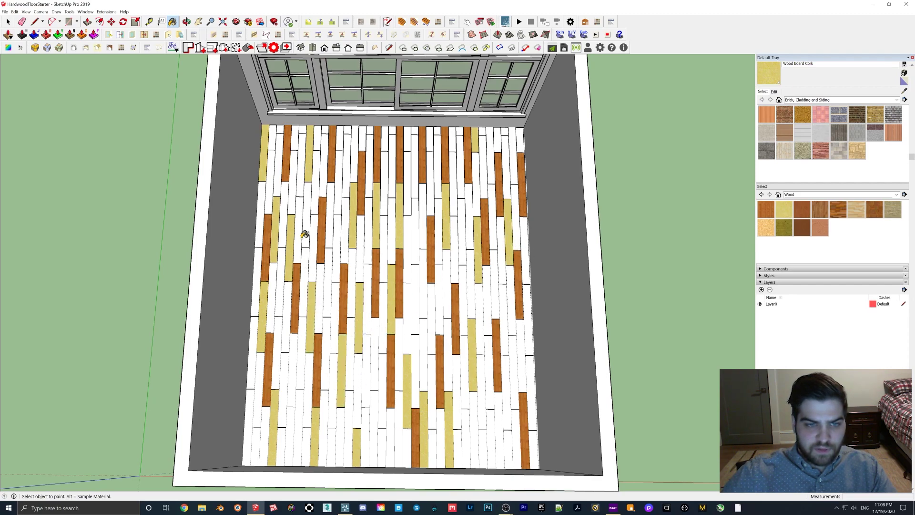
pyautogui.click(314, 220)
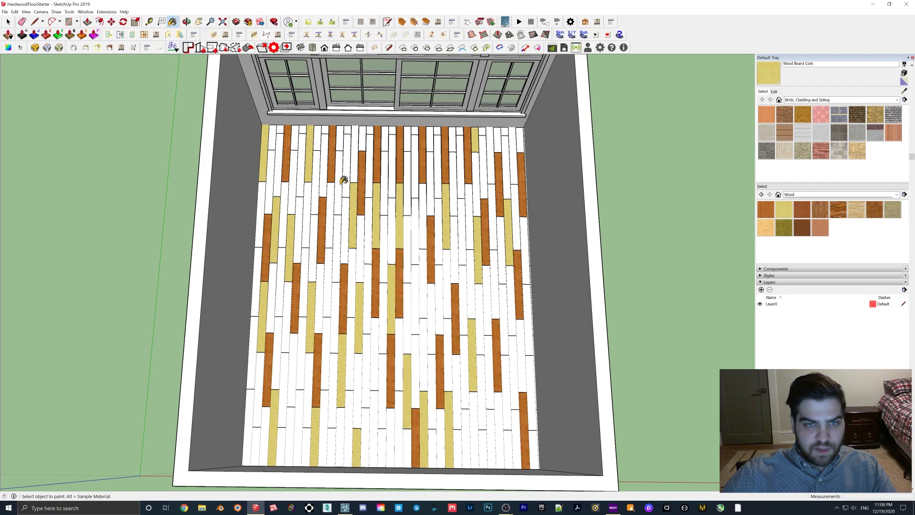
pyautogui.click(342, 181)
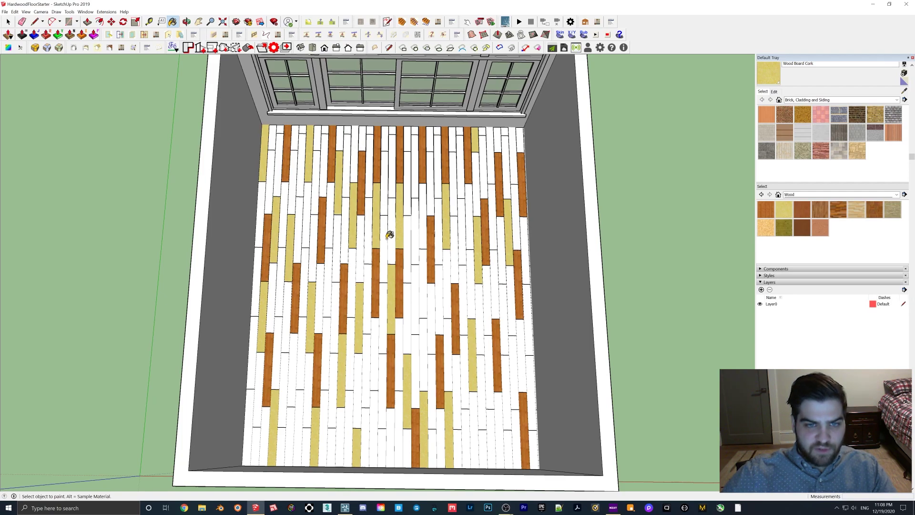
pyautogui.click(426, 307)
pyautogui.click(474, 443)
pyautogui.hotkey('ctrl', 'z')
pyautogui.click(490, 432)
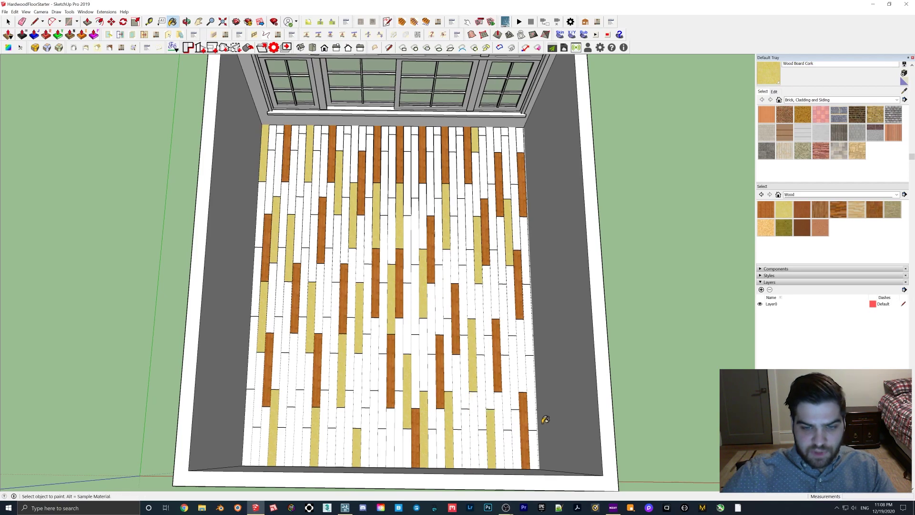
pyautogui.click(535, 444)
pyautogui.click(515, 350)
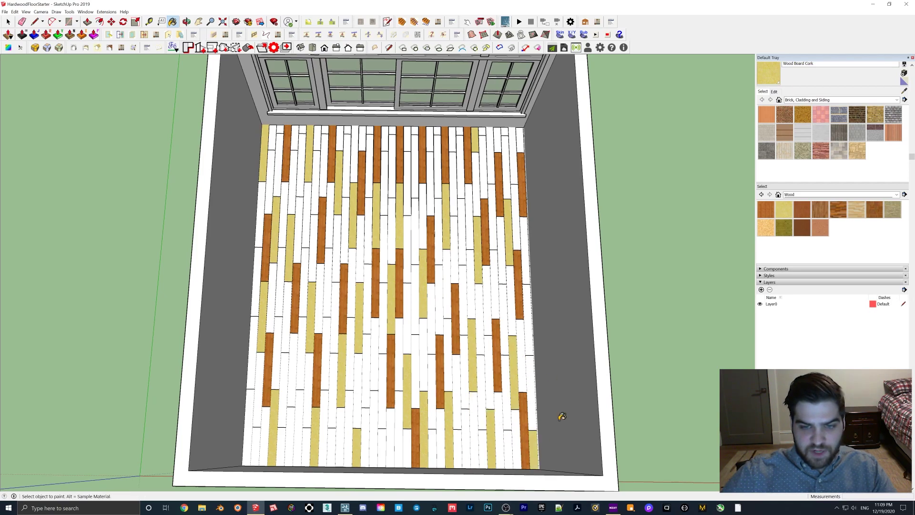
# Paint 28 unpainted planks scattered across the whole floor with Wood Plywood Knots, undoing one unwanted fill.
pyautogui.click(784, 227)
pyautogui.click(463, 292)
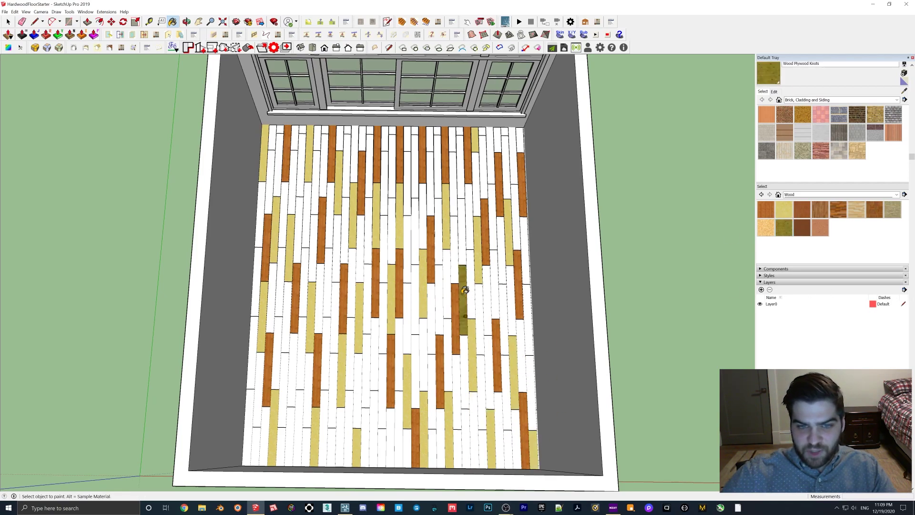
pyautogui.click(435, 304)
pyautogui.click(409, 276)
pyautogui.click(385, 255)
pyautogui.click(346, 242)
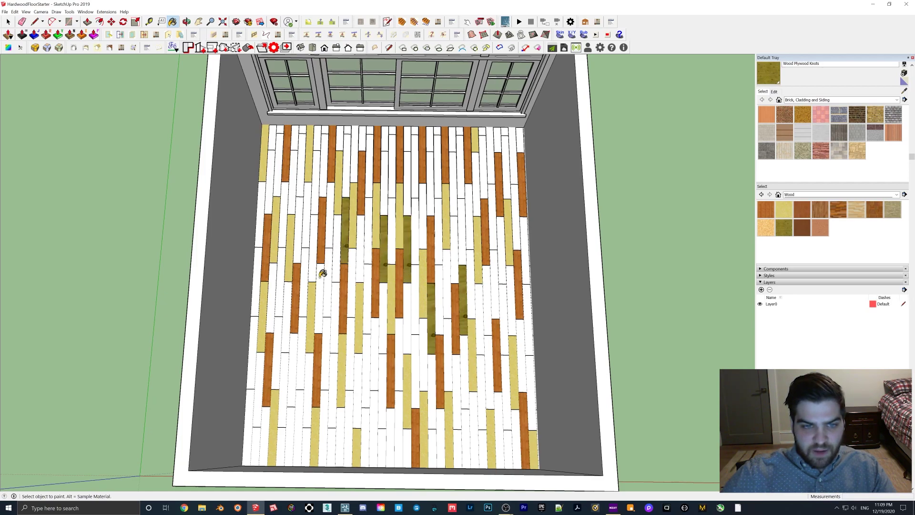
pyautogui.click(321, 274)
pyautogui.click(299, 239)
pyautogui.click(301, 347)
pyautogui.click(273, 312)
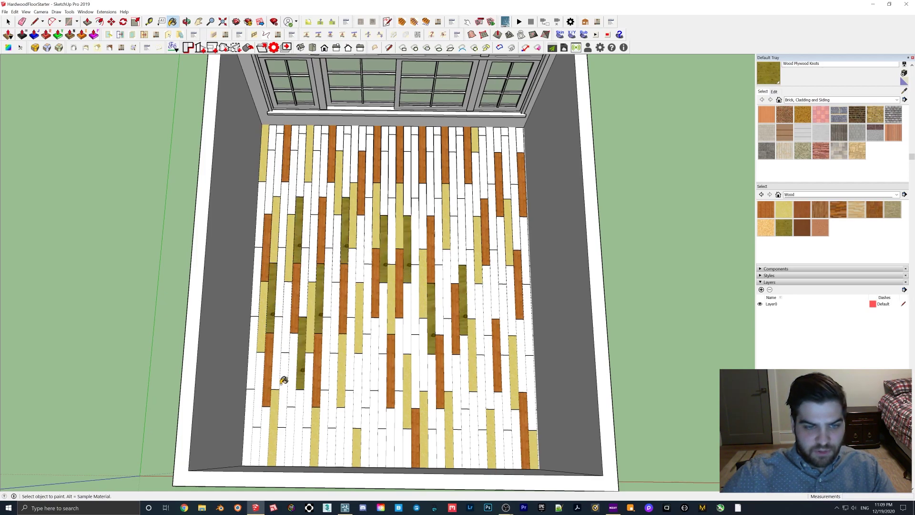
pyautogui.click(283, 379)
pyautogui.click(252, 429)
pyautogui.click(257, 290)
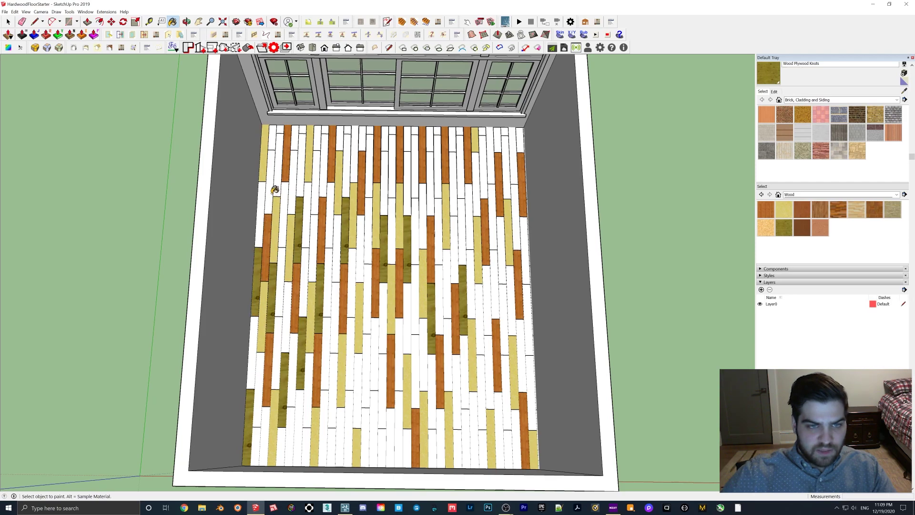
pyautogui.click(273, 192)
pyautogui.click(318, 140)
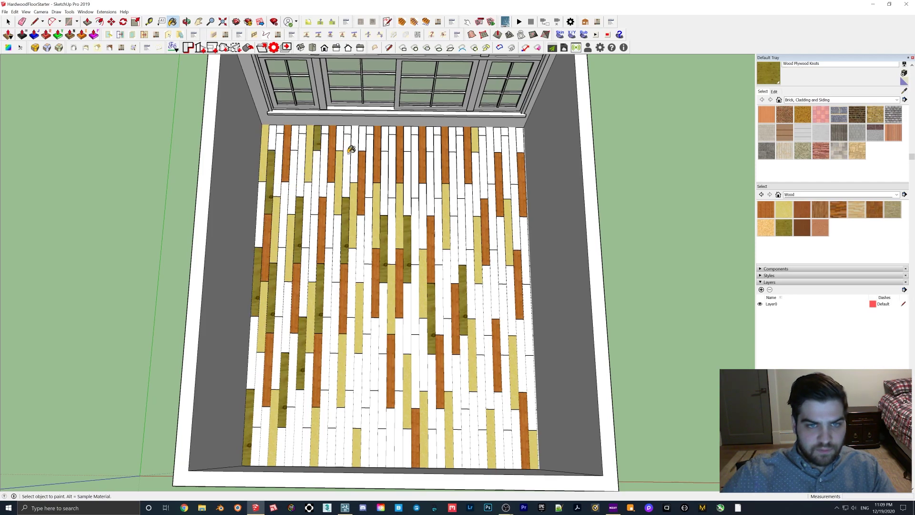
pyautogui.click(354, 157)
pyautogui.click(372, 187)
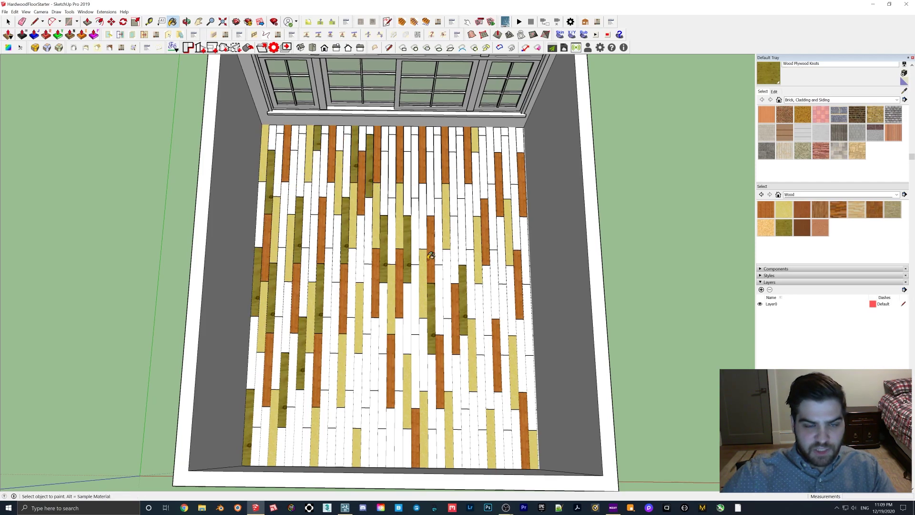
pyautogui.click(421, 213)
pyautogui.click(463, 223)
pyautogui.hotkey('ctrl', 'z')
pyautogui.click(473, 206)
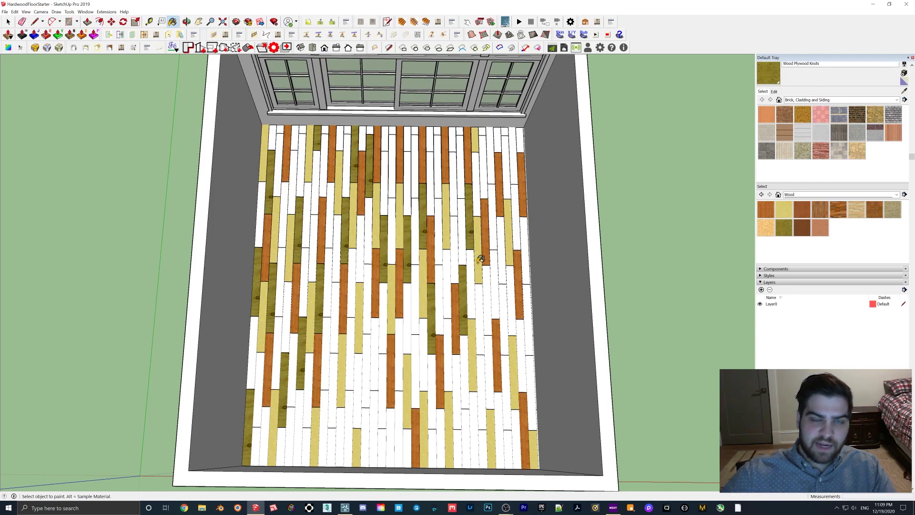
pyautogui.click(360, 411)
pyautogui.click(334, 442)
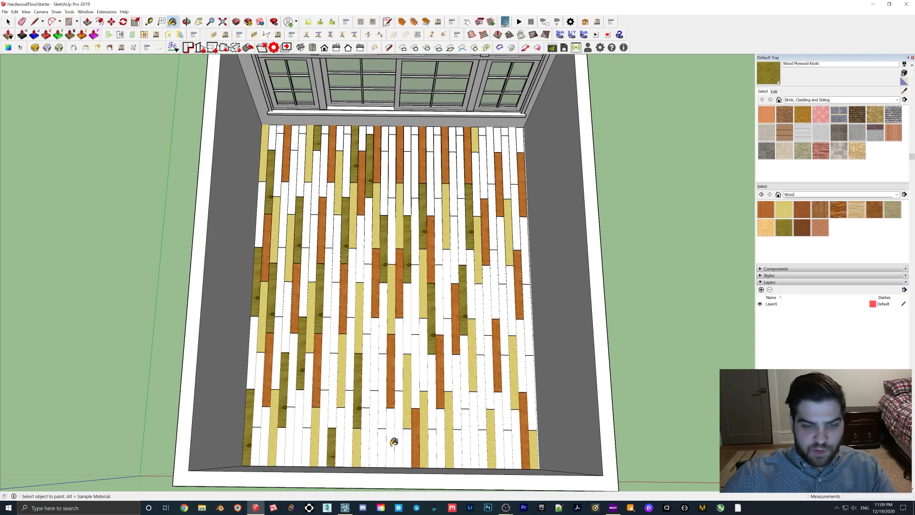
pyautogui.click(393, 439)
pyautogui.click(442, 438)
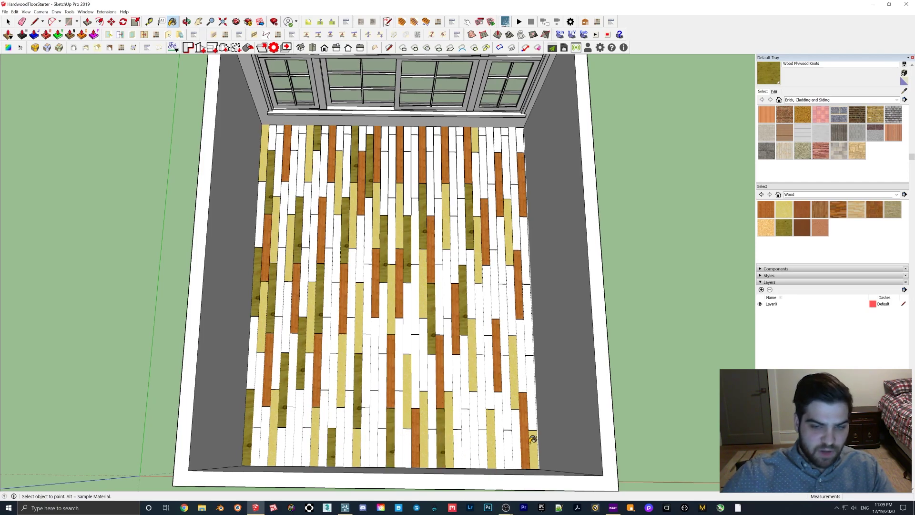
pyautogui.click(474, 426)
pyautogui.click(523, 375)
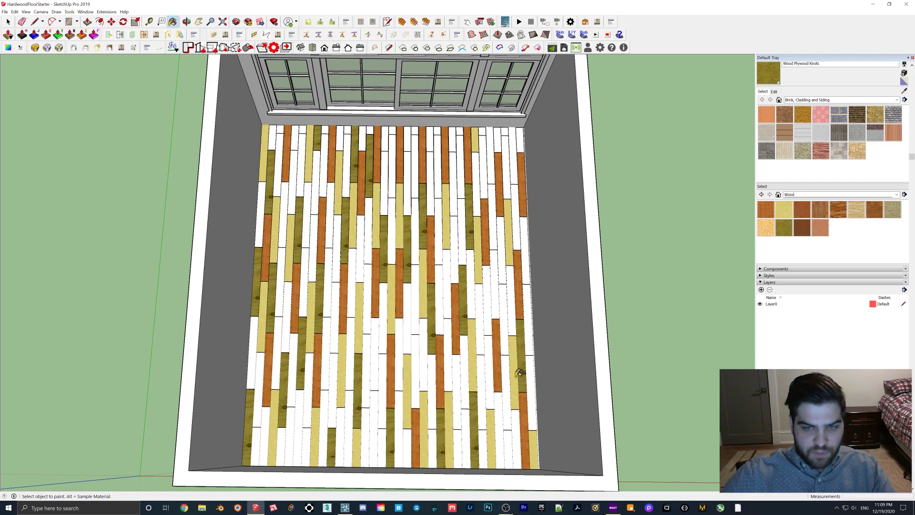
pyautogui.click(496, 301)
pyautogui.click(529, 237)
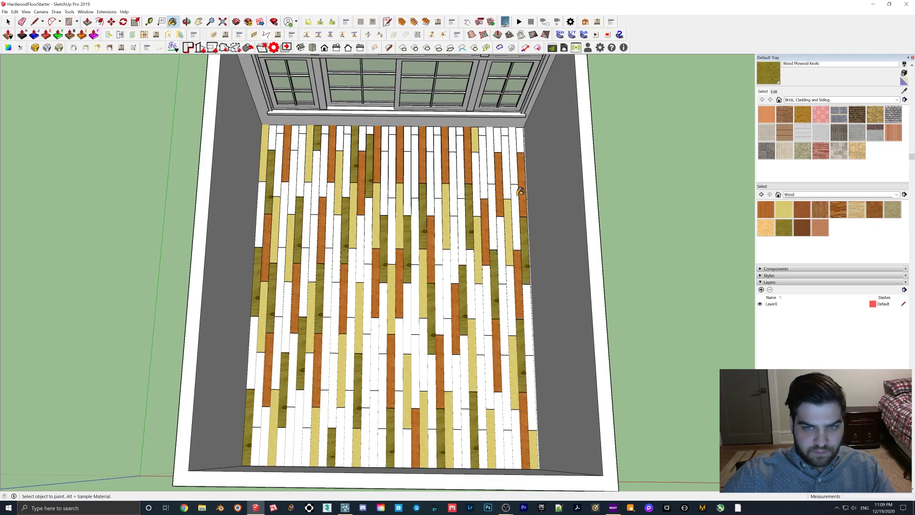
pyautogui.click(492, 174)
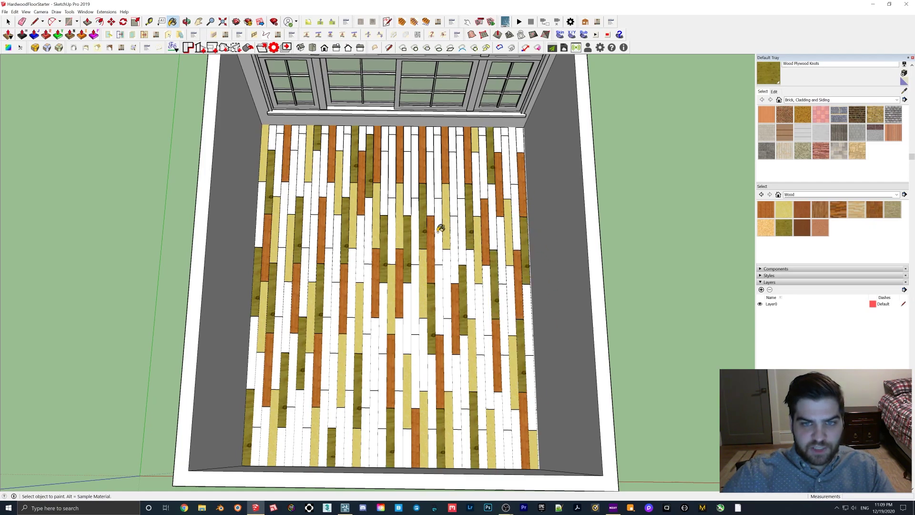
pyautogui.click(455, 180)
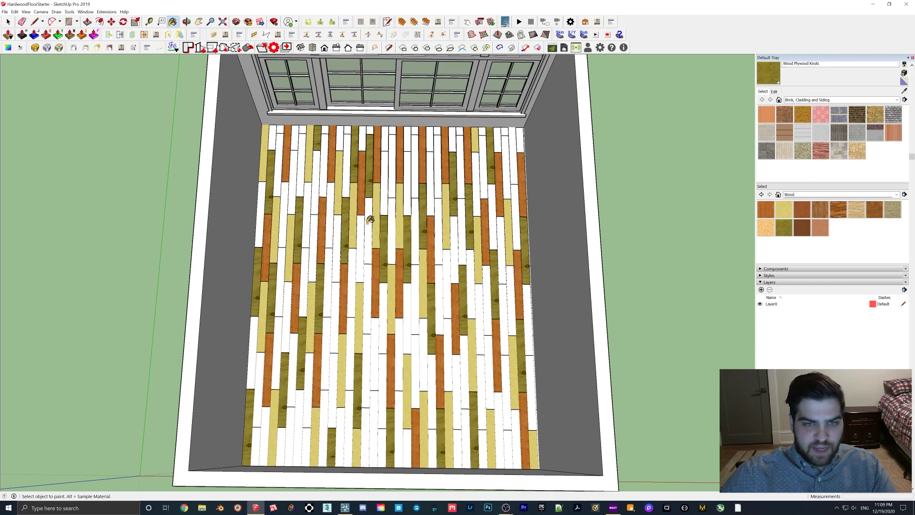
# Paint 25 unpainted planks scattered across the whole floor with the Wood Floor material.
pyautogui.click(815, 215)
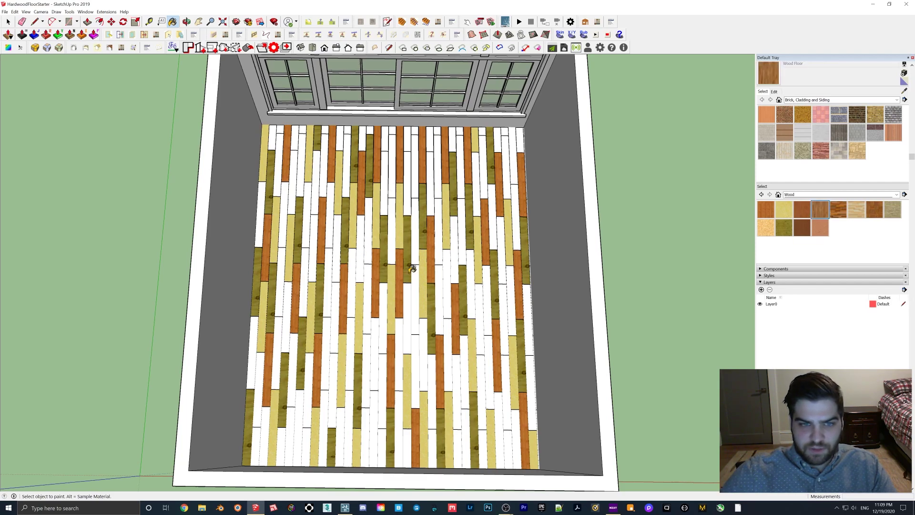
pyautogui.click(335, 247)
pyautogui.click(347, 188)
pyautogui.click(392, 162)
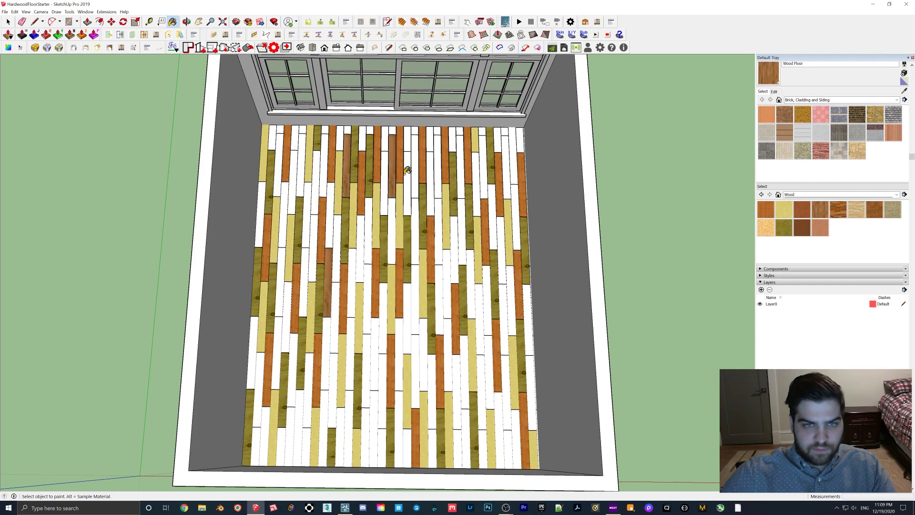
pyautogui.click(417, 214)
pyautogui.click(438, 192)
pyautogui.click(463, 220)
pyautogui.click(482, 194)
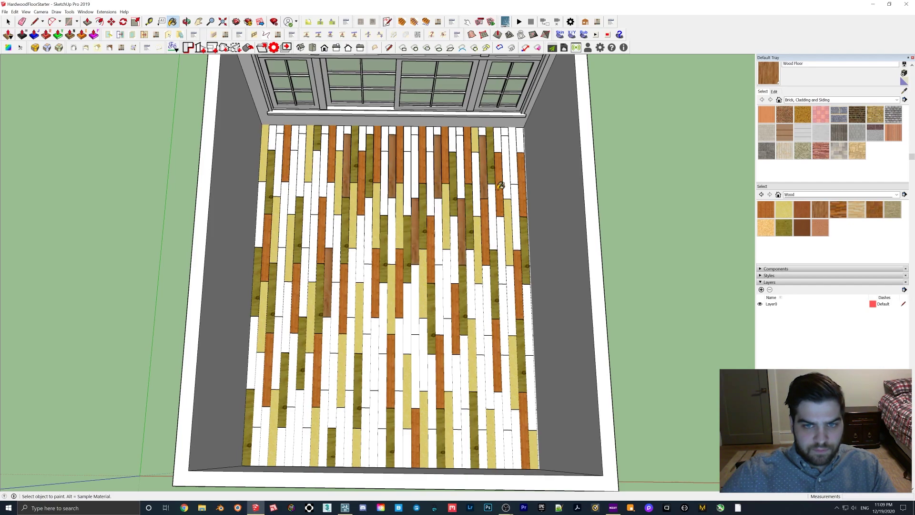
pyautogui.click(504, 190)
pyautogui.click(514, 276)
pyautogui.click(484, 327)
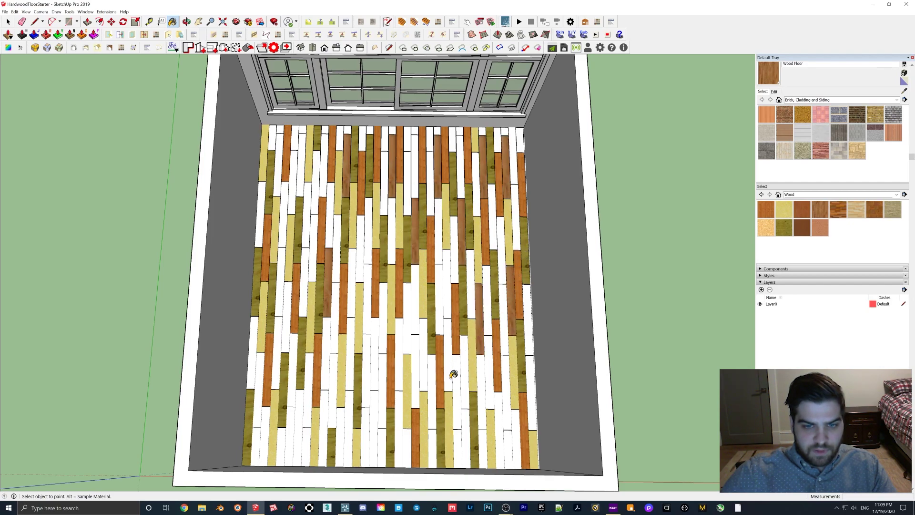
pyautogui.click(453, 375)
pyautogui.click(427, 379)
pyautogui.click(400, 377)
pyautogui.click(370, 396)
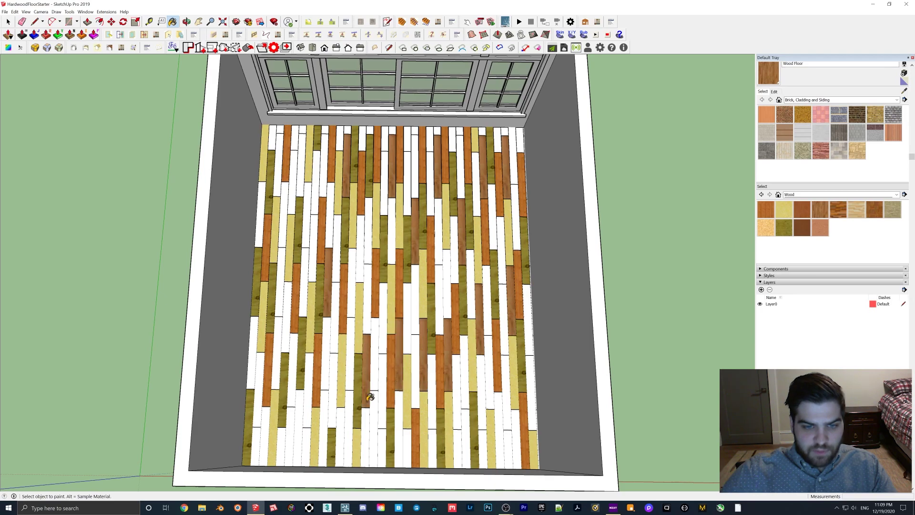
pyautogui.click(386, 334)
pyautogui.click(322, 406)
pyautogui.click(294, 412)
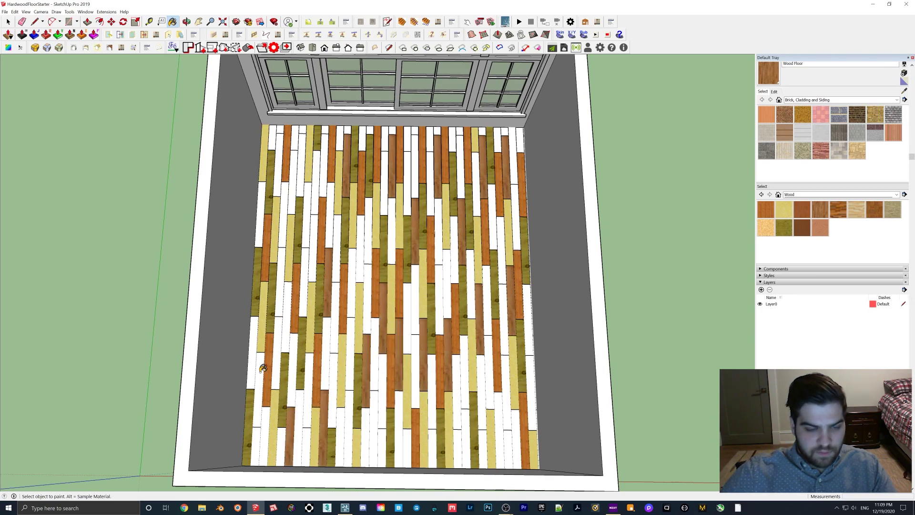
pyautogui.click(253, 362)
pyautogui.click(288, 315)
pyautogui.click(262, 205)
pyautogui.click(275, 139)
pyautogui.click(299, 164)
pyautogui.click(320, 195)
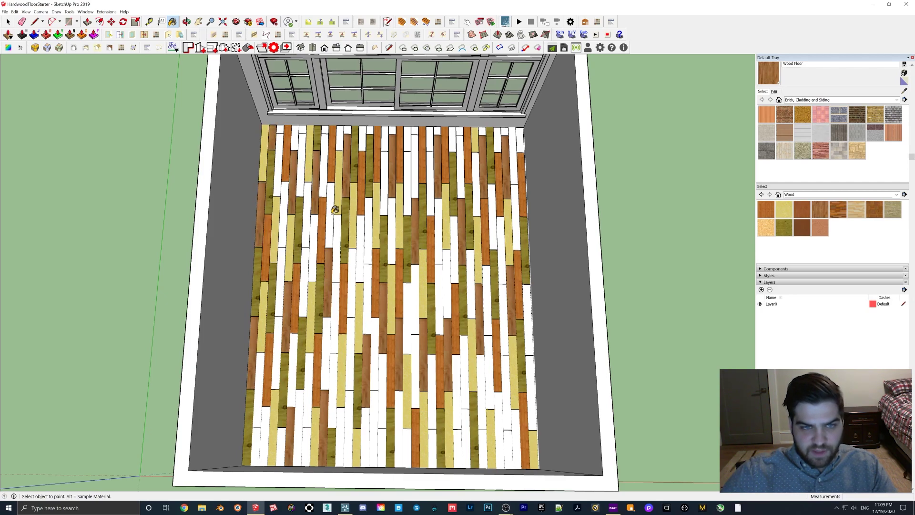
pyautogui.click(357, 283)
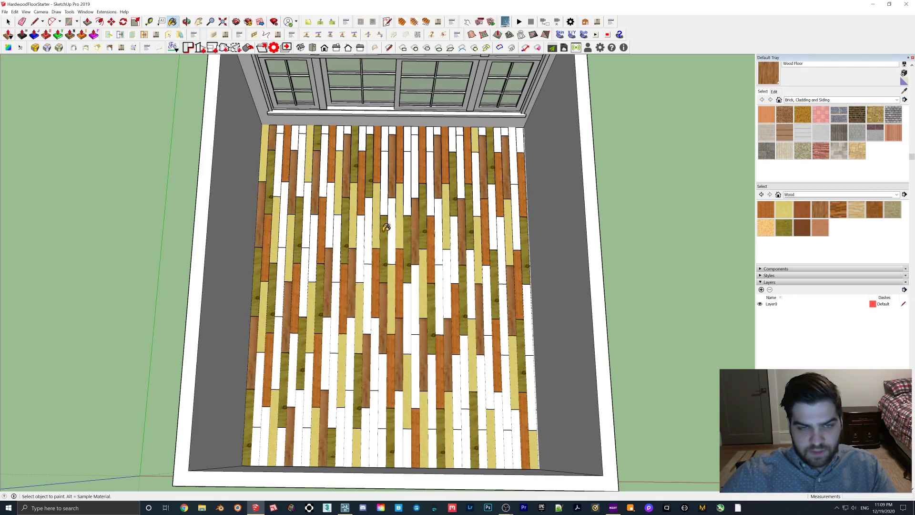
pyautogui.click(371, 219)
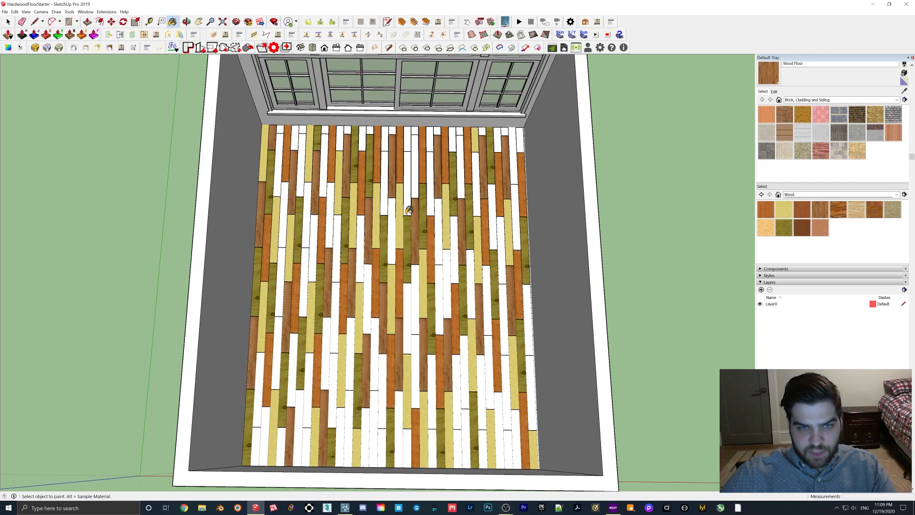
# Undo one unwanted Wood Floor fill and paint about 22 unpainted planks scattered across the whole floor with Wood Veneer 02.
pyautogui.click(440, 293)
pyautogui.hotkey('ctrl', 'z')
pyautogui.click(816, 226)
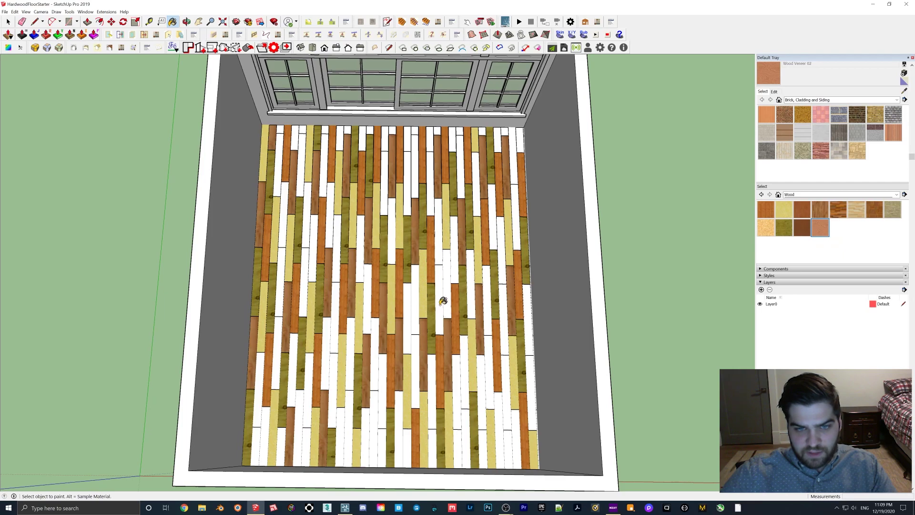
pyautogui.click(442, 301)
pyautogui.click(455, 231)
pyautogui.click(479, 189)
pyautogui.click(493, 236)
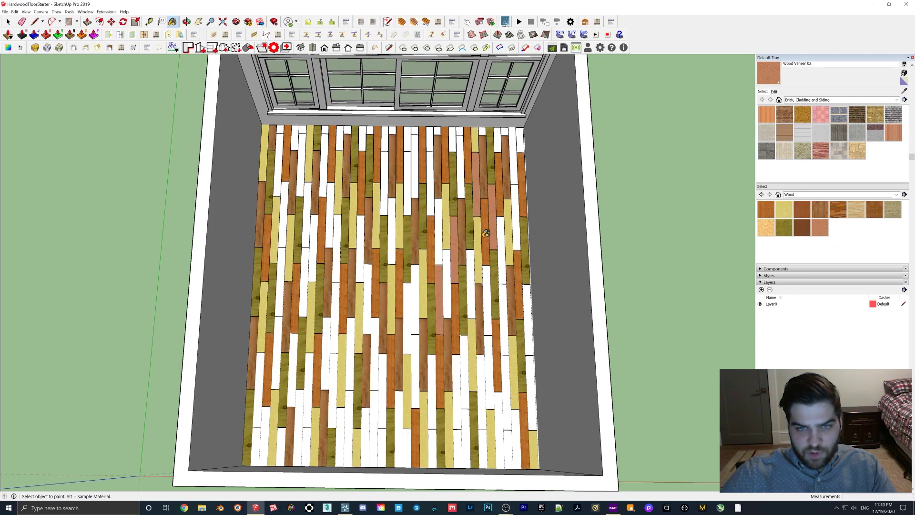
pyautogui.click(461, 160)
pyautogui.click(430, 142)
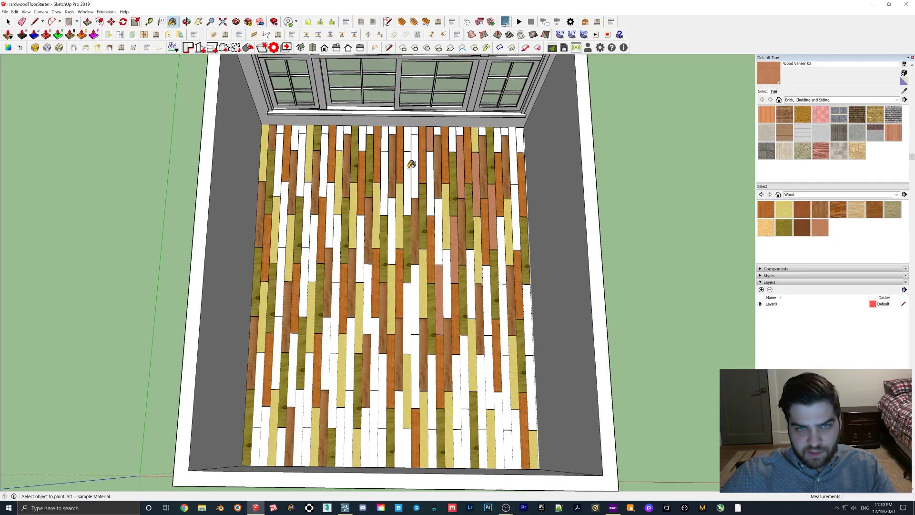
pyautogui.click(412, 163)
pyautogui.click(384, 134)
pyautogui.click(362, 134)
pyautogui.click(333, 223)
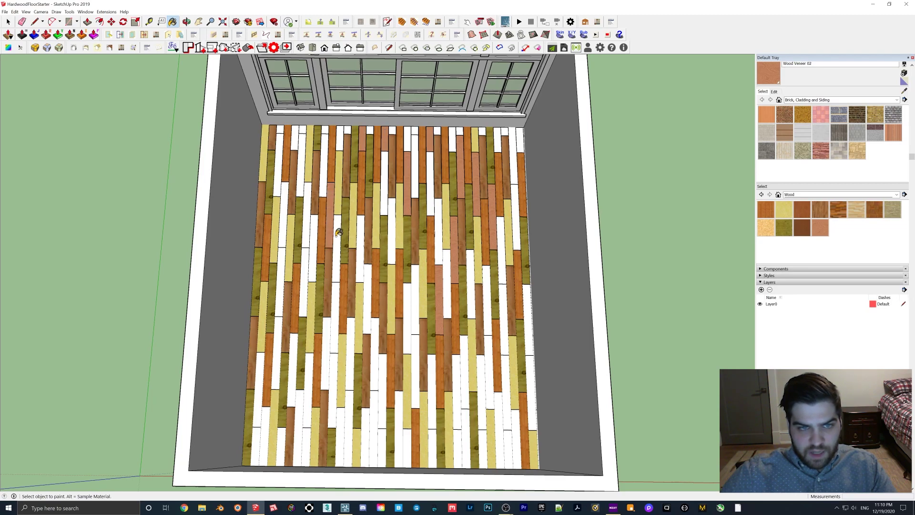
pyautogui.click(285, 266)
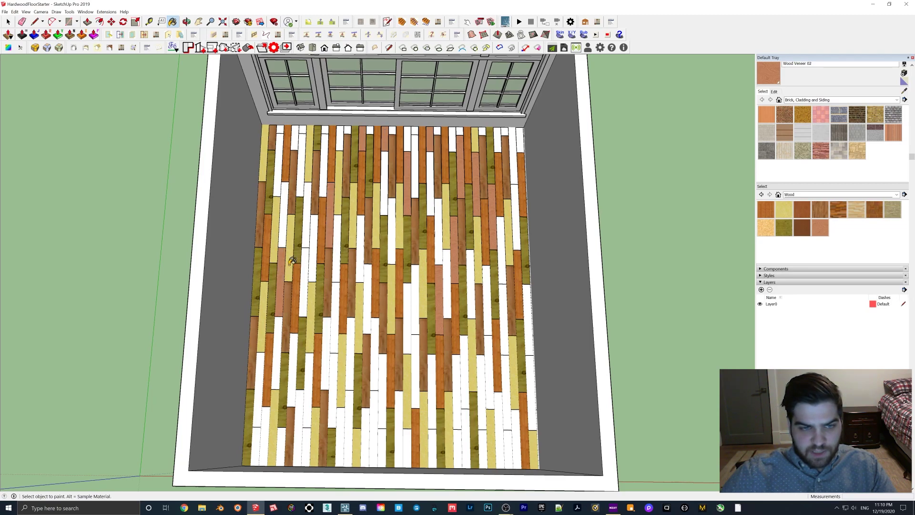
pyautogui.click(261, 387)
pyautogui.click(295, 403)
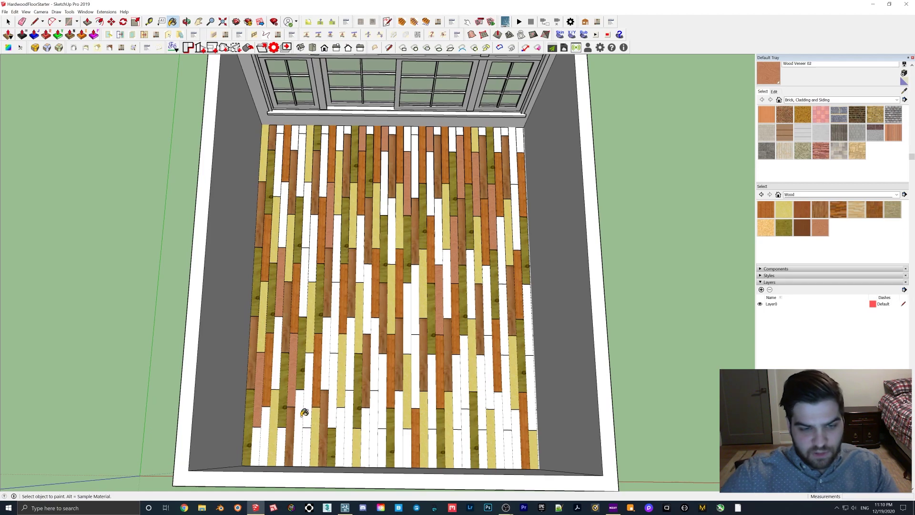
pyautogui.click(307, 404)
pyautogui.click(336, 387)
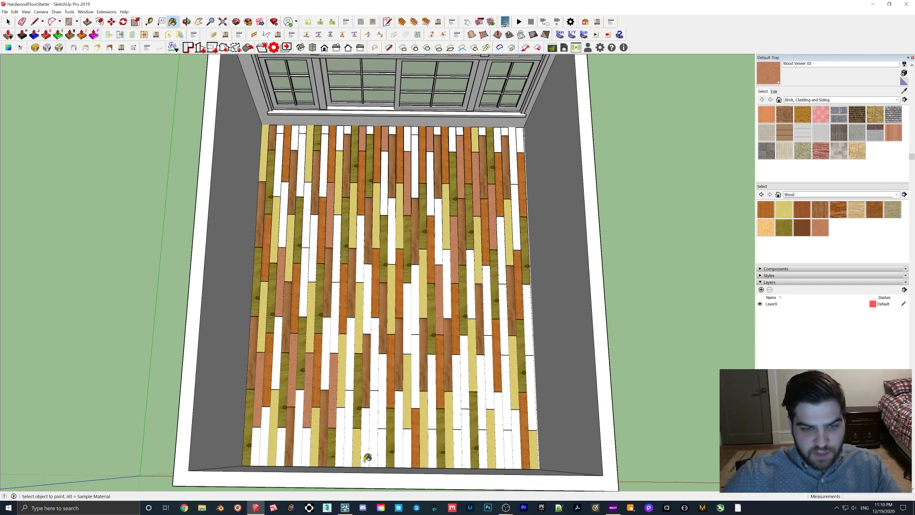
pyautogui.click(351, 423)
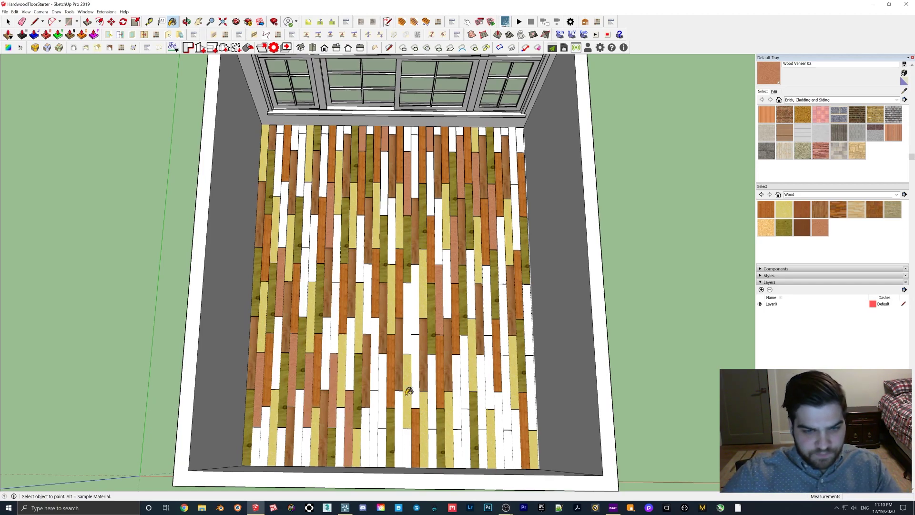
pyautogui.click(385, 413)
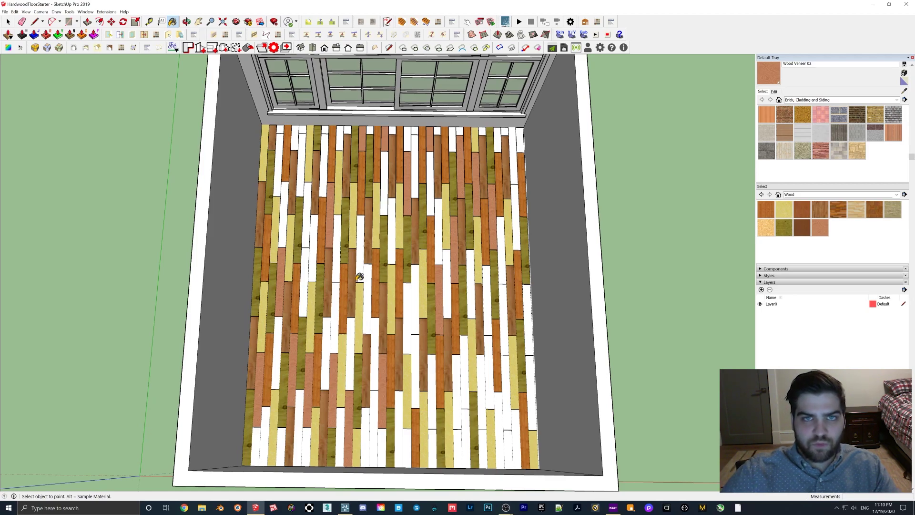
pyautogui.click(361, 263)
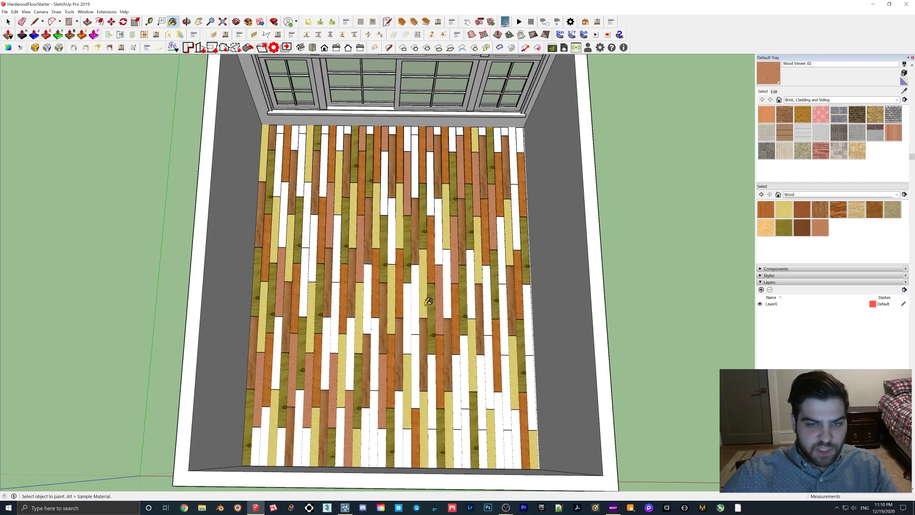
pyautogui.click(413, 322)
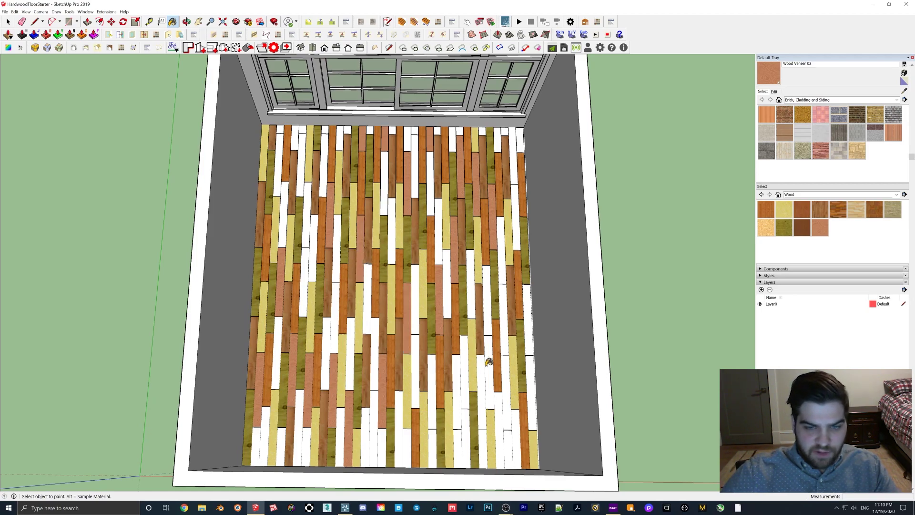
pyautogui.click(464, 386)
pyautogui.click(503, 430)
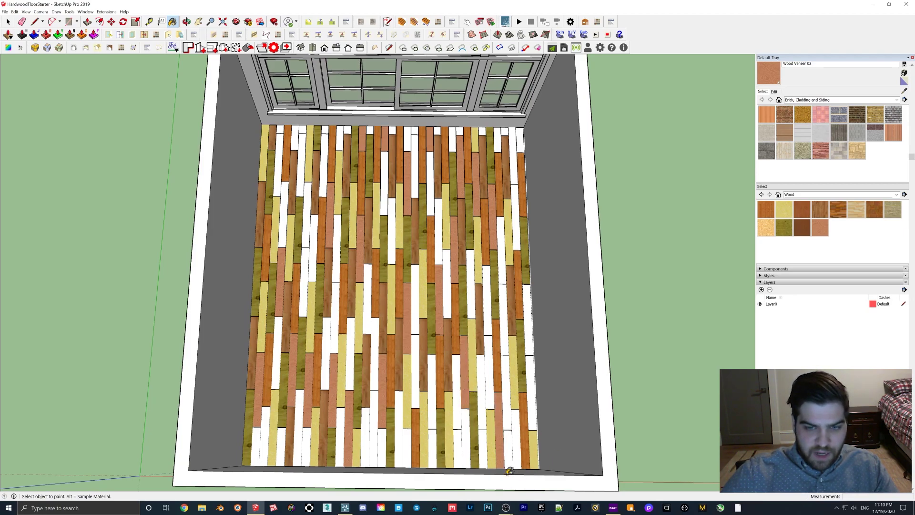
pyautogui.click(519, 430)
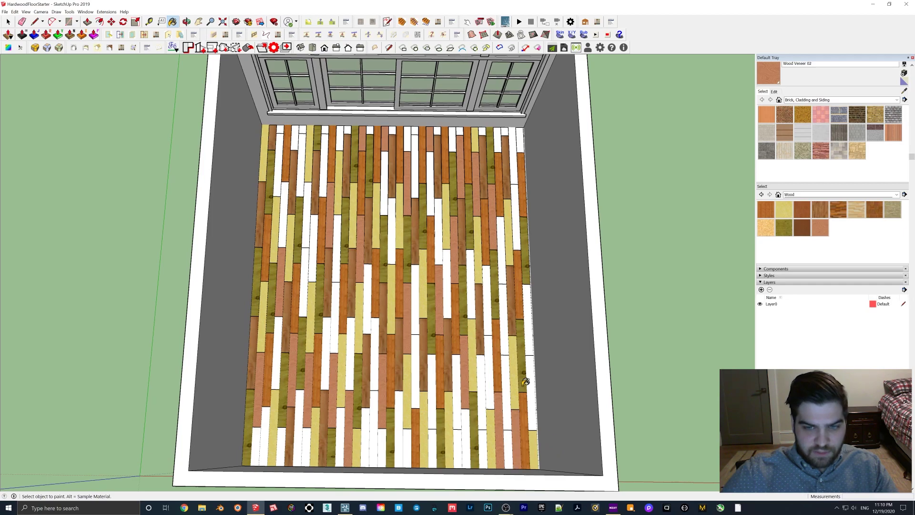
pyautogui.click(531, 333)
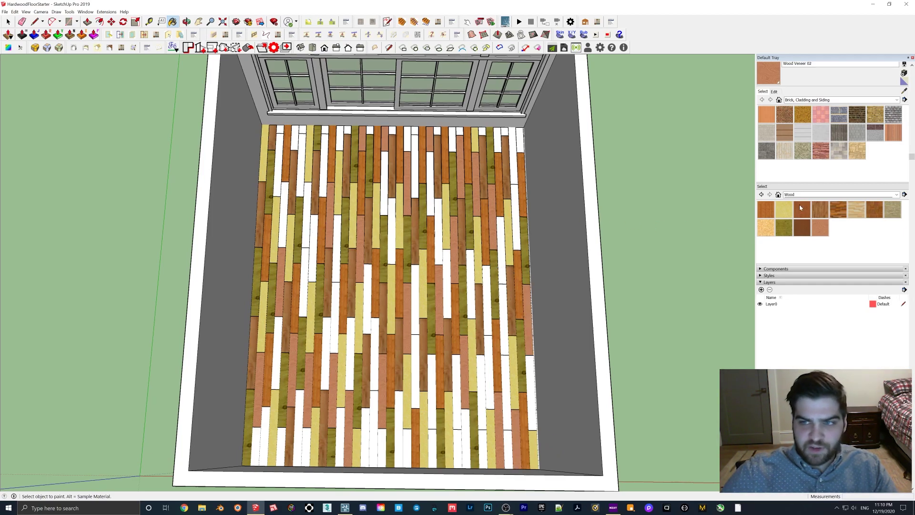
# Paint 13 unpainted planks scattered across the floor with Wood Floor Light, undoing two unwanted fills.
pyautogui.click(856, 210)
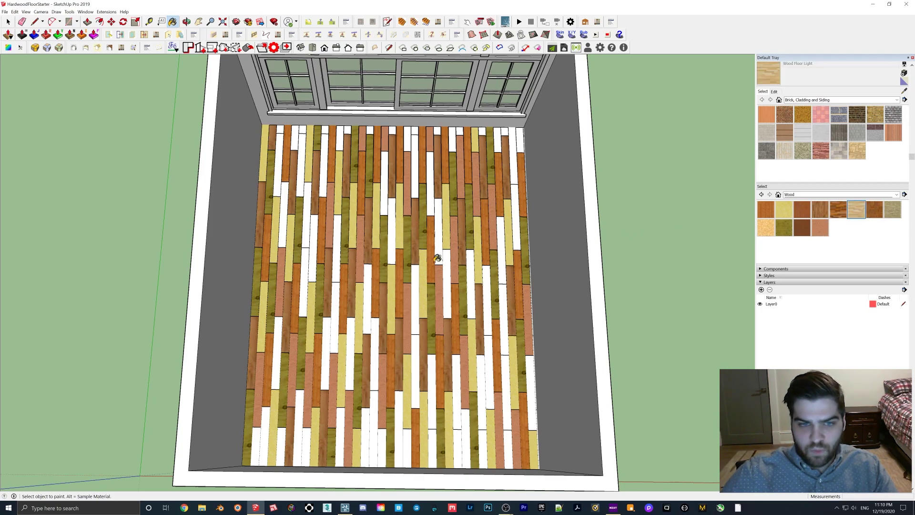
pyautogui.click(370, 275)
pyautogui.click(316, 246)
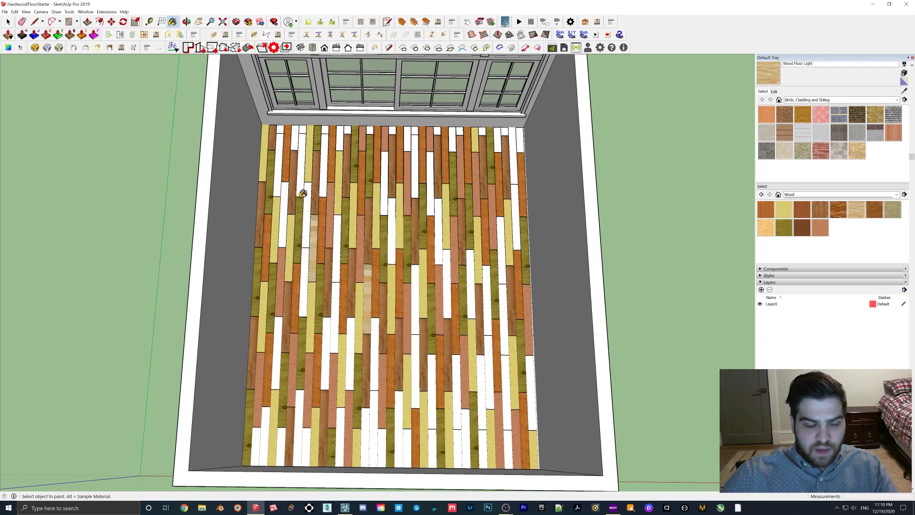
pyautogui.click(304, 174)
pyautogui.click(281, 136)
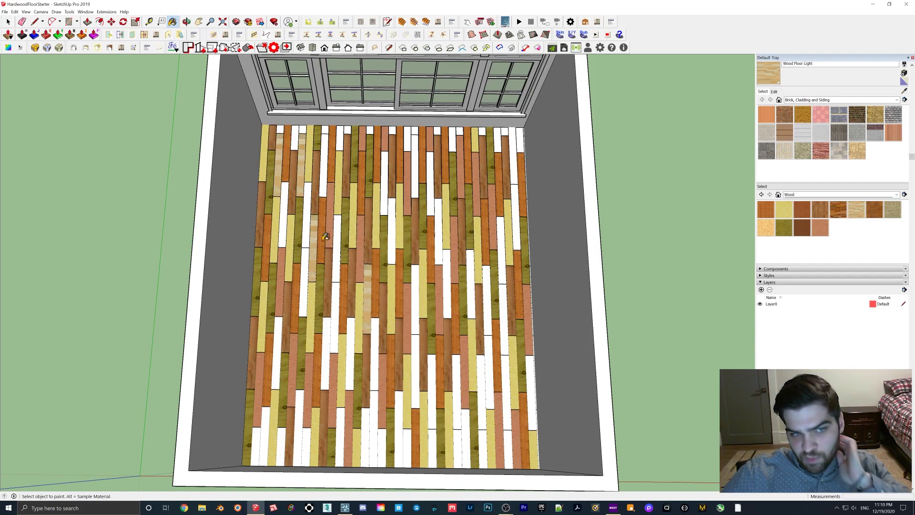
pyautogui.click(285, 233)
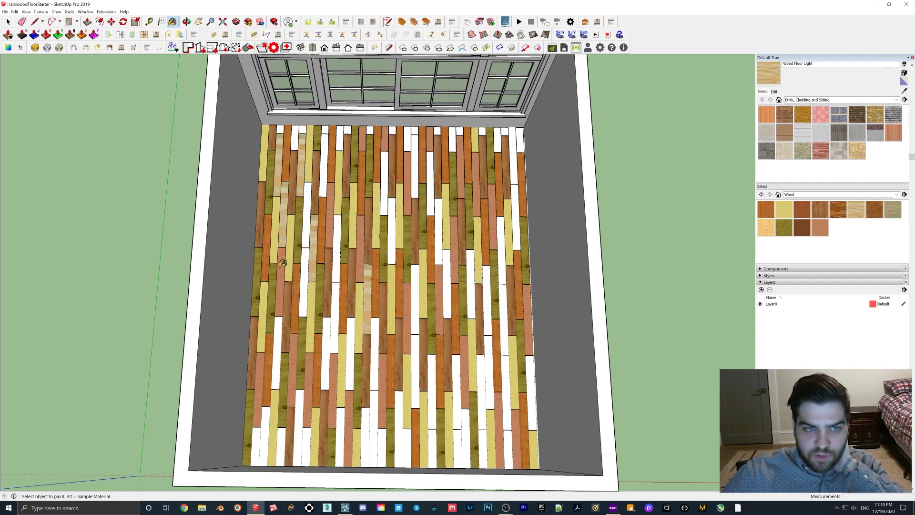
pyautogui.hotkey('ctrl', 'z')
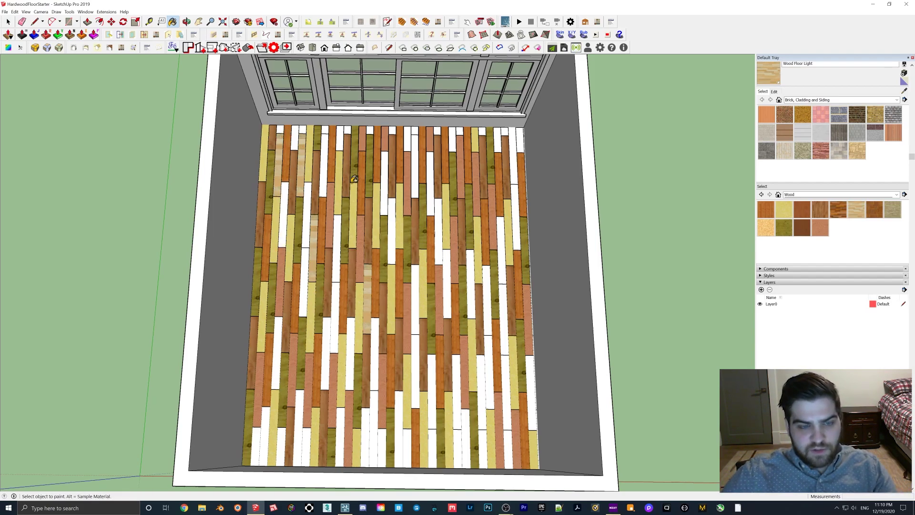
pyautogui.click(389, 189)
pyautogui.click(433, 194)
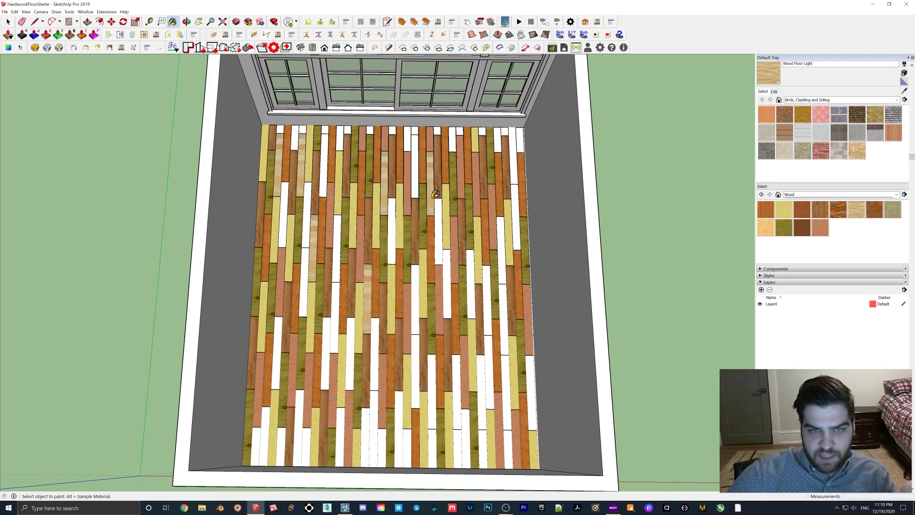
pyautogui.click(501, 141)
pyautogui.click(518, 224)
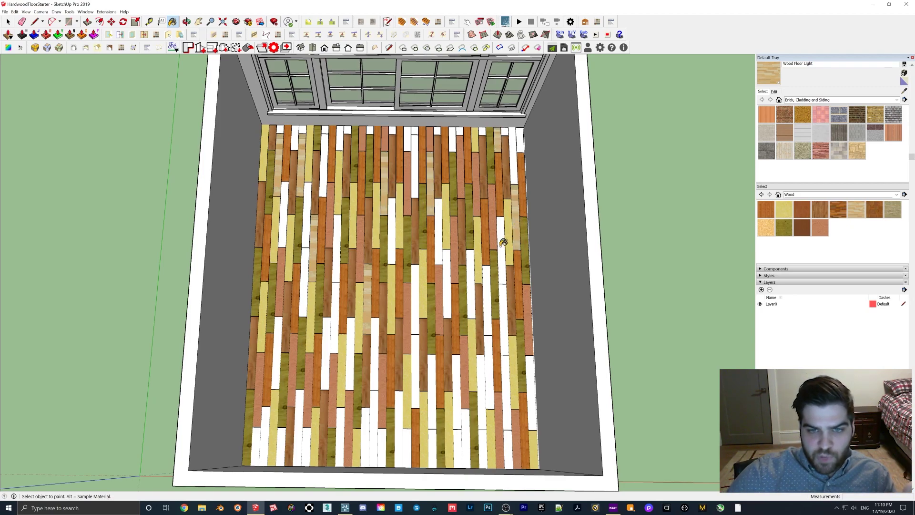
pyautogui.click(502, 244)
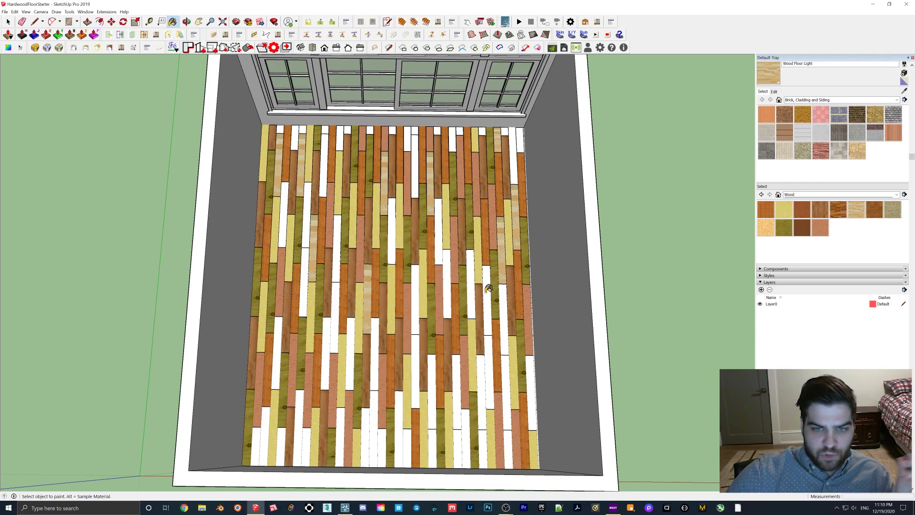
pyautogui.click(487, 290)
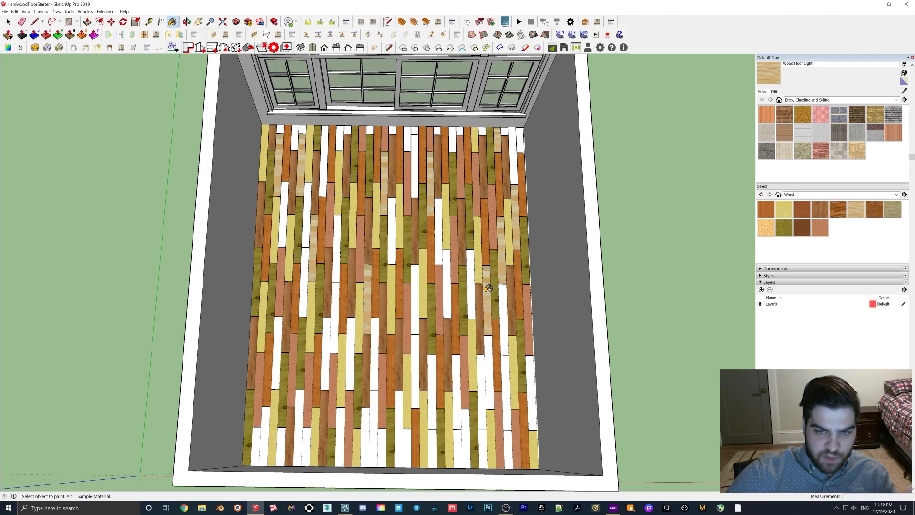
pyautogui.click(445, 291)
pyautogui.hotkey('ctrl', 'z')
pyautogui.click(447, 290)
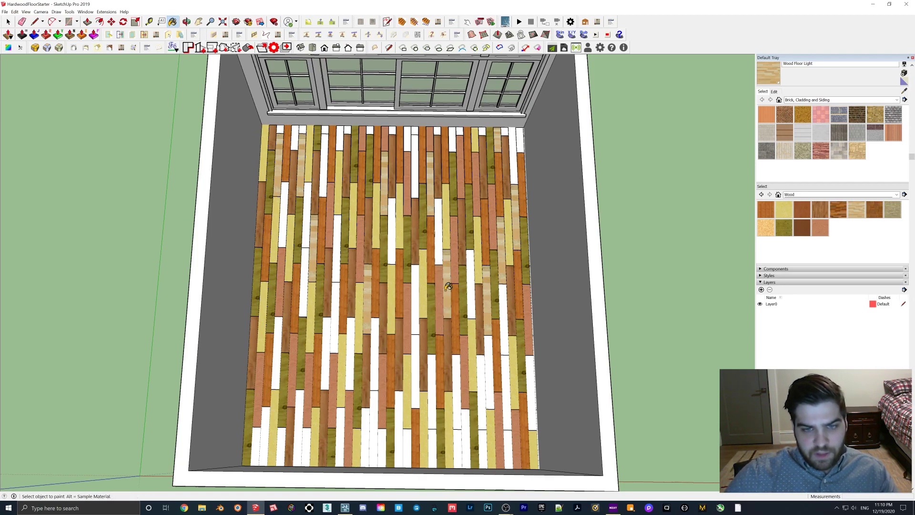
pyautogui.click(471, 291)
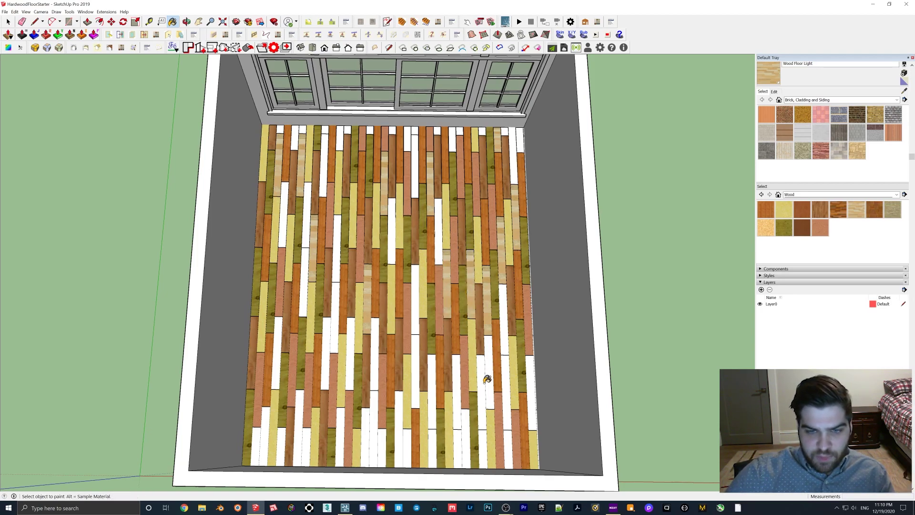
pyautogui.click(486, 380)
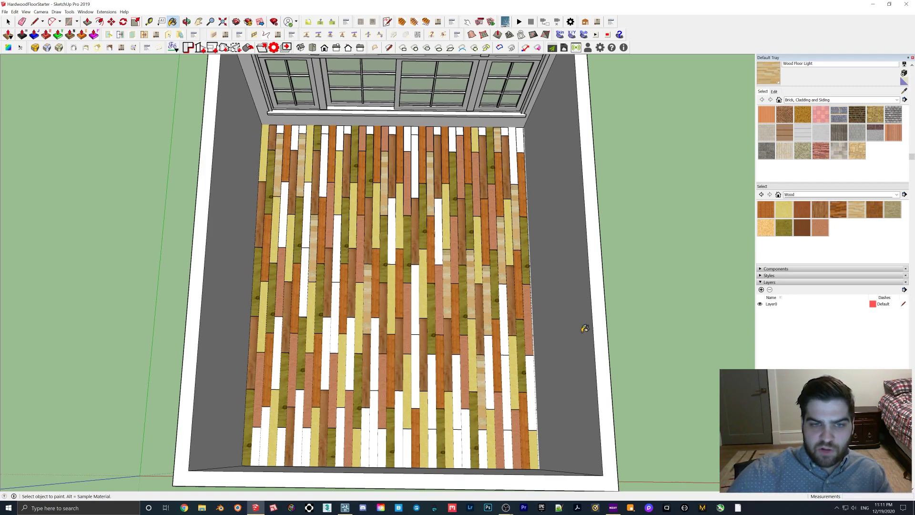
# Paint about 19 unpainted planks scattered across the whole floor with Wood Veneer 01, undoing one unwanted fill.
pyautogui.click(802, 227)
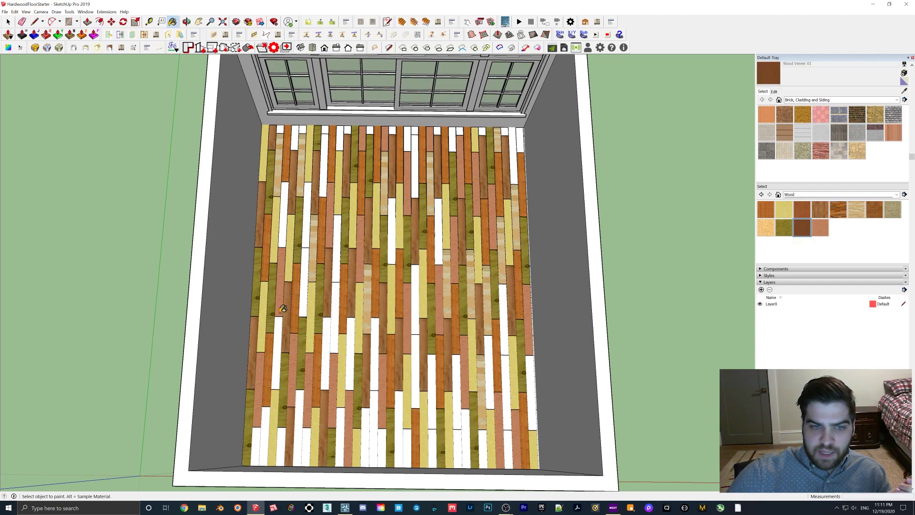
pyautogui.click(351, 329)
pyautogui.click(332, 330)
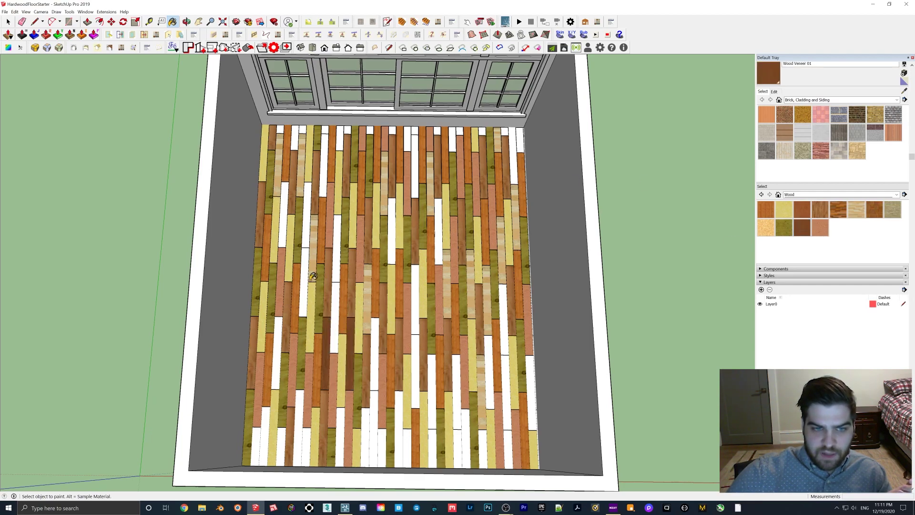
pyautogui.click(309, 235)
pyautogui.click(283, 129)
pyautogui.click(342, 138)
pyautogui.click(408, 138)
pyautogui.click(453, 139)
pyautogui.click(513, 147)
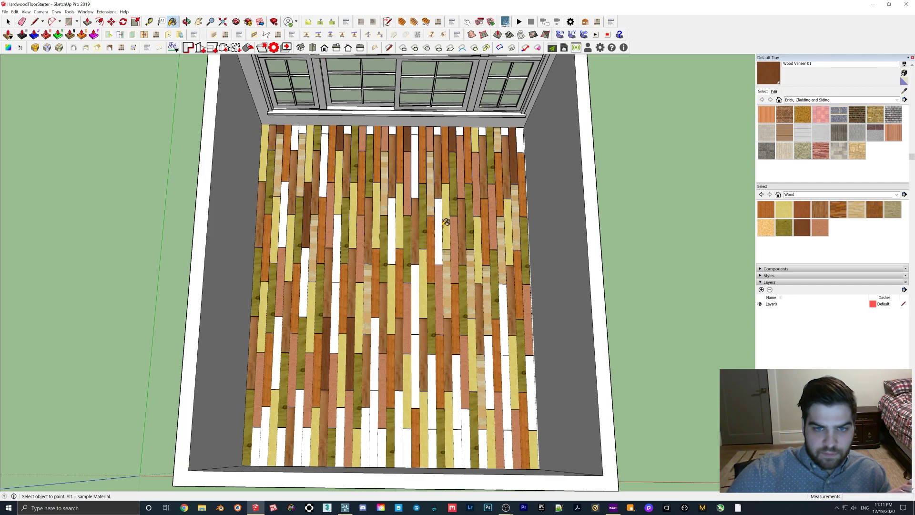
pyautogui.click(444, 224)
pyautogui.click(506, 321)
pyautogui.click(434, 384)
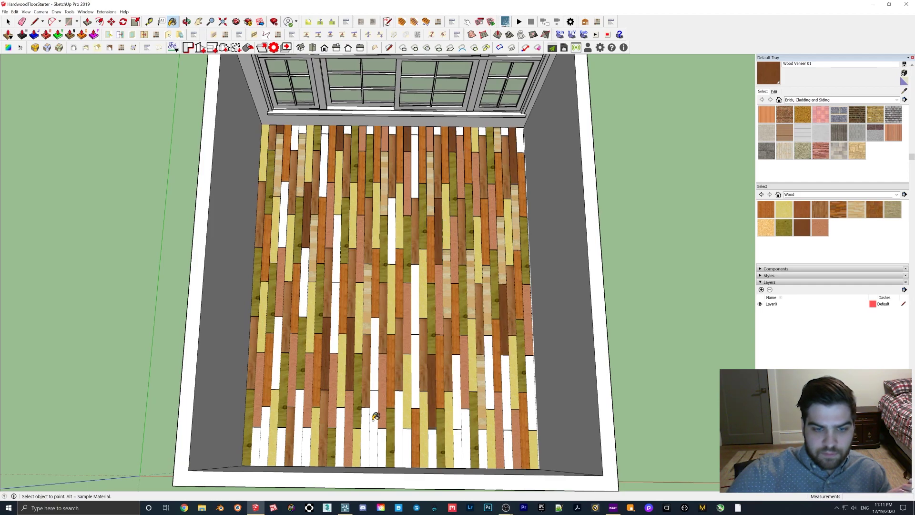
pyautogui.click(376, 417)
pyautogui.click(304, 436)
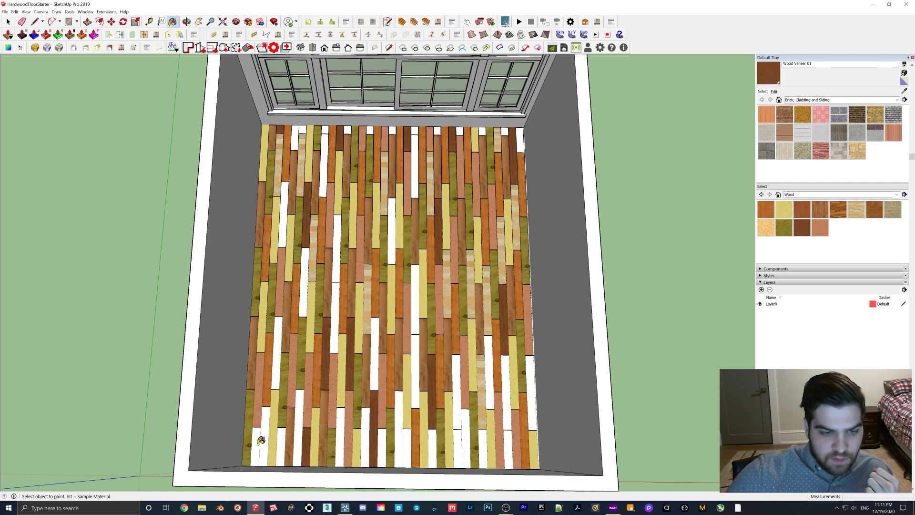
pyautogui.click(253, 436)
pyautogui.click(275, 365)
pyautogui.click(303, 279)
pyautogui.click(291, 205)
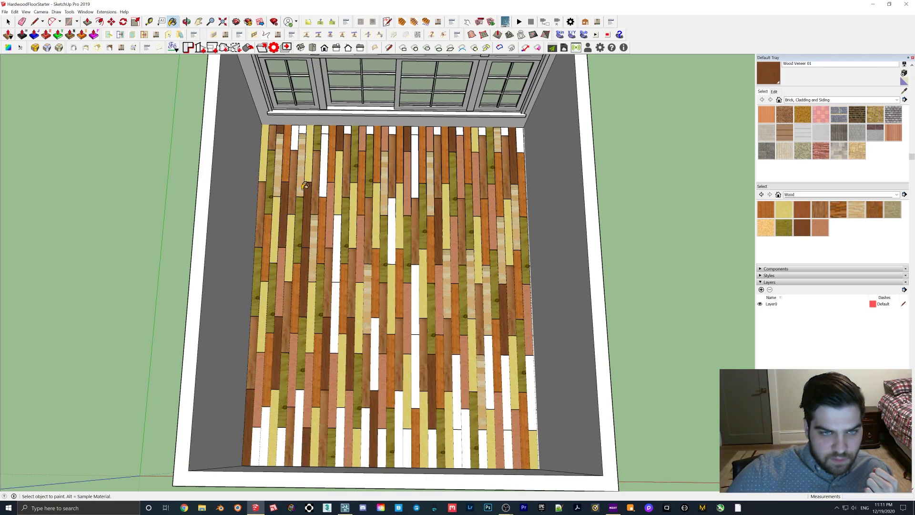
pyautogui.click(325, 159)
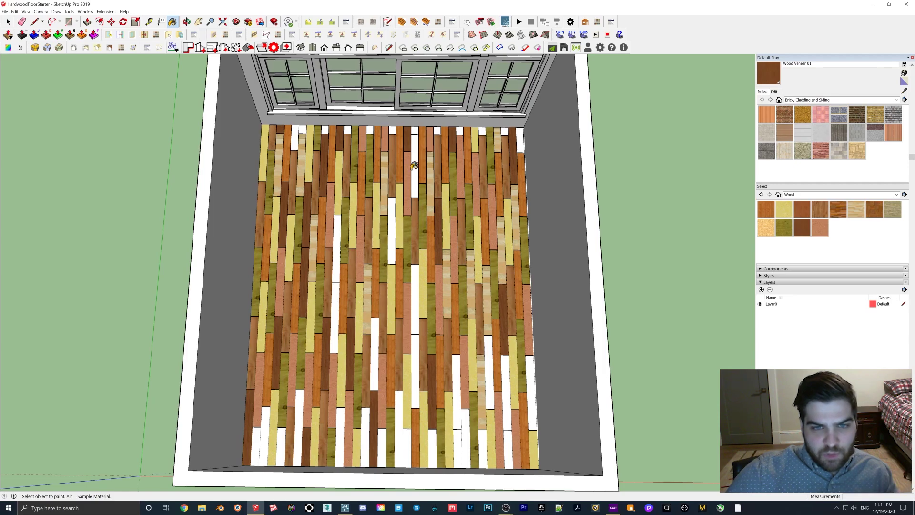
pyautogui.click(395, 233)
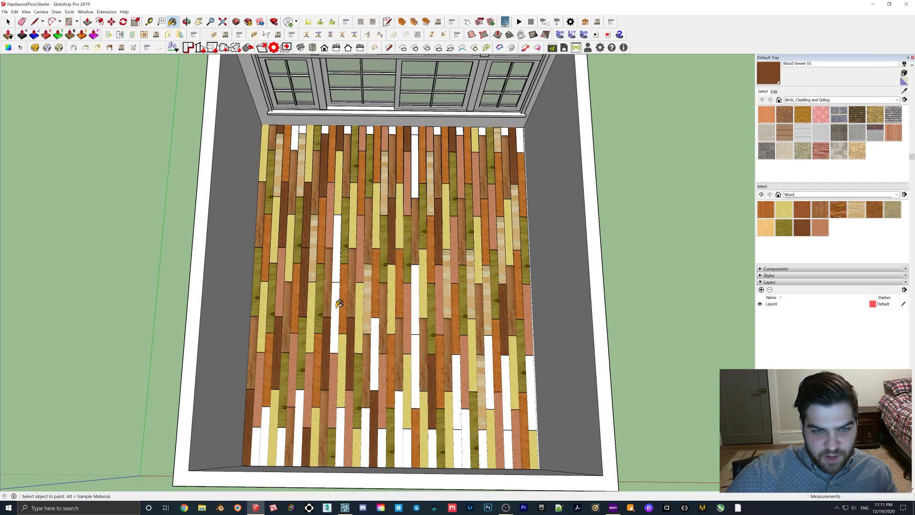
pyautogui.click(337, 306)
pyautogui.hotkey('ctrl', 'z')
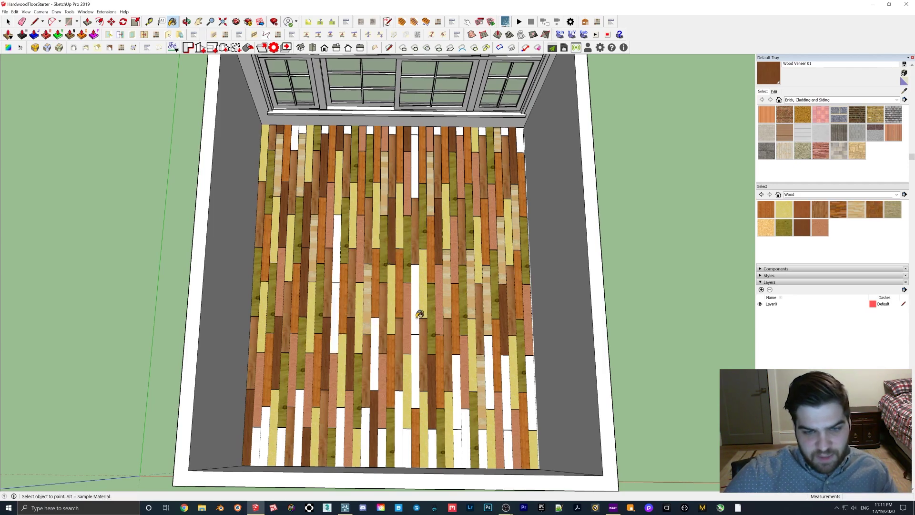
# Paint about ten more unpainted planks, mostly in the floor's near half, with Wood Veneer 01.
pyautogui.click(417, 316)
pyautogui.click(458, 381)
pyautogui.click(495, 394)
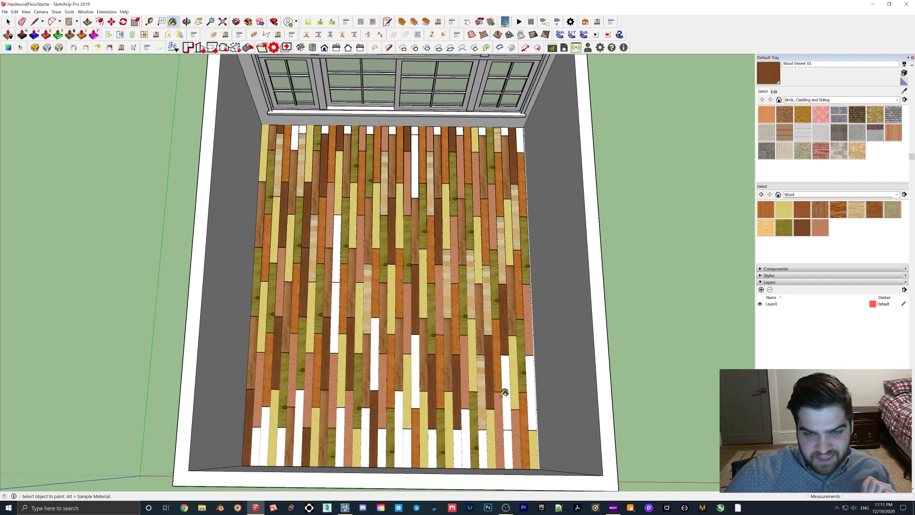
pyautogui.click(527, 356)
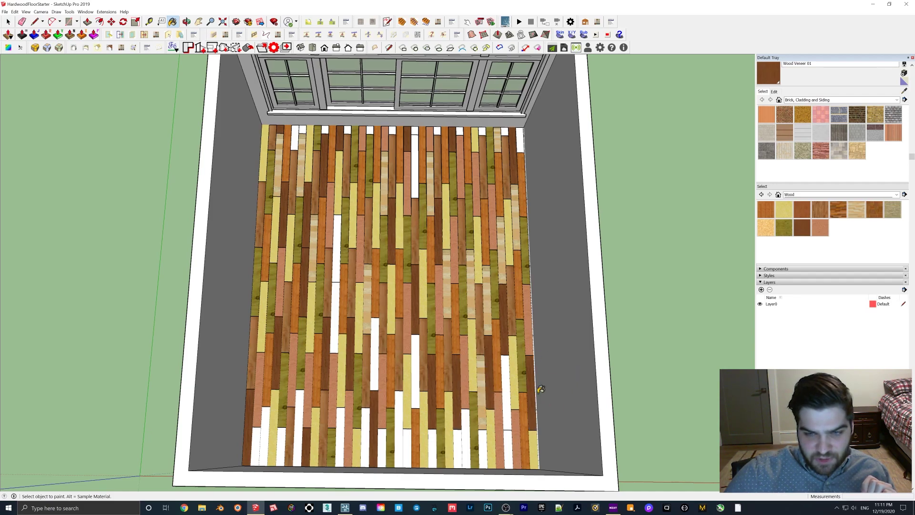
pyautogui.scroll(4, 534, 388)
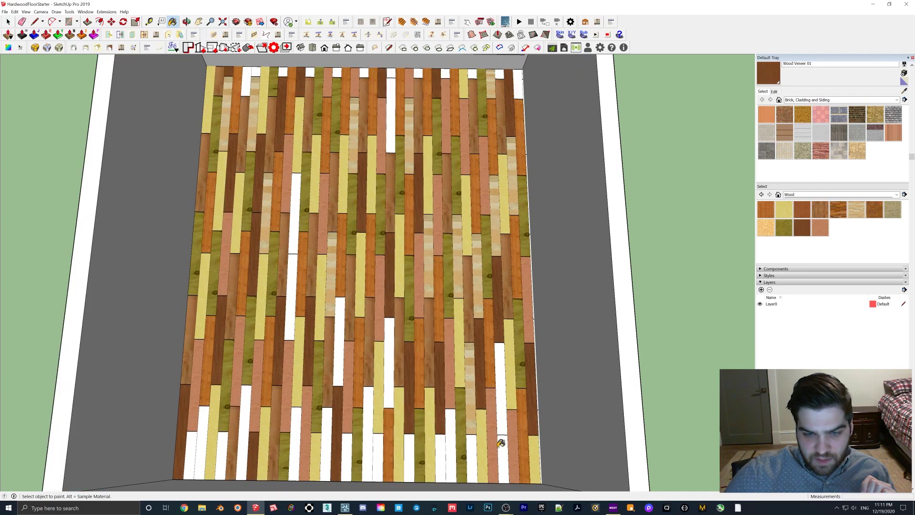
pyautogui.click(501, 444)
pyautogui.click(442, 450)
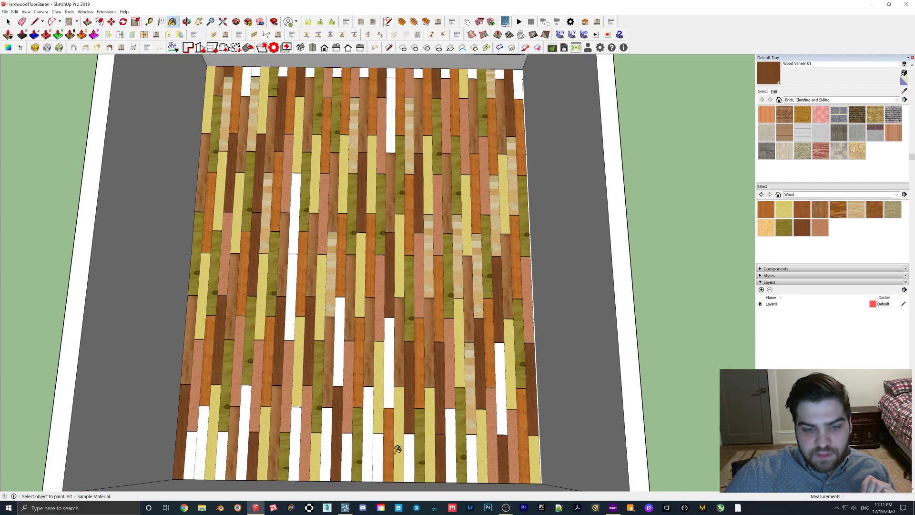
pyautogui.click(370, 451)
pyautogui.click(296, 443)
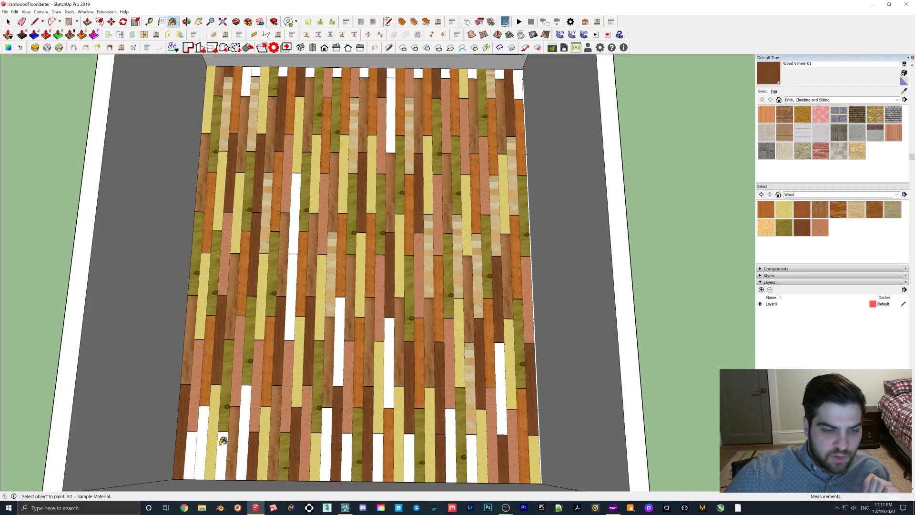
pyautogui.click(205, 449)
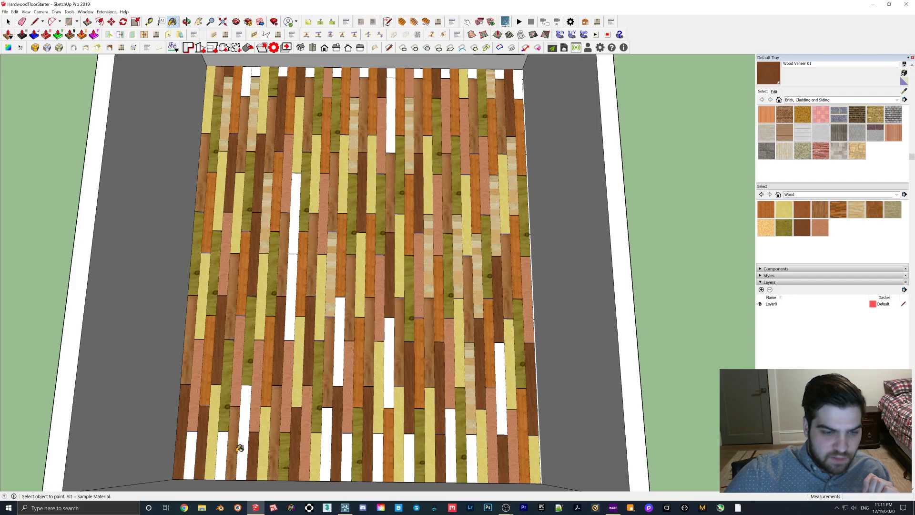
pyautogui.click(297, 220)
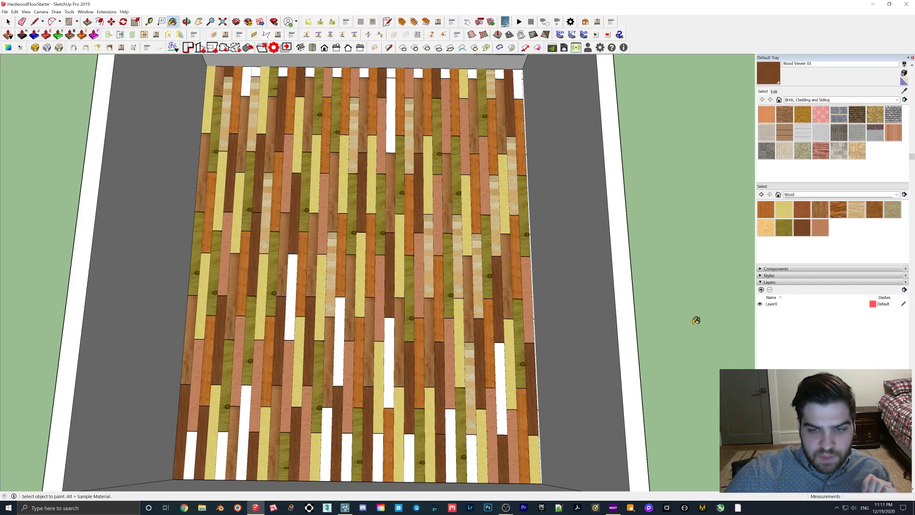
# Paint about 13 unpainted planks in the near and middle parts of the floor with Wood OSB.
pyautogui.click(766, 227)
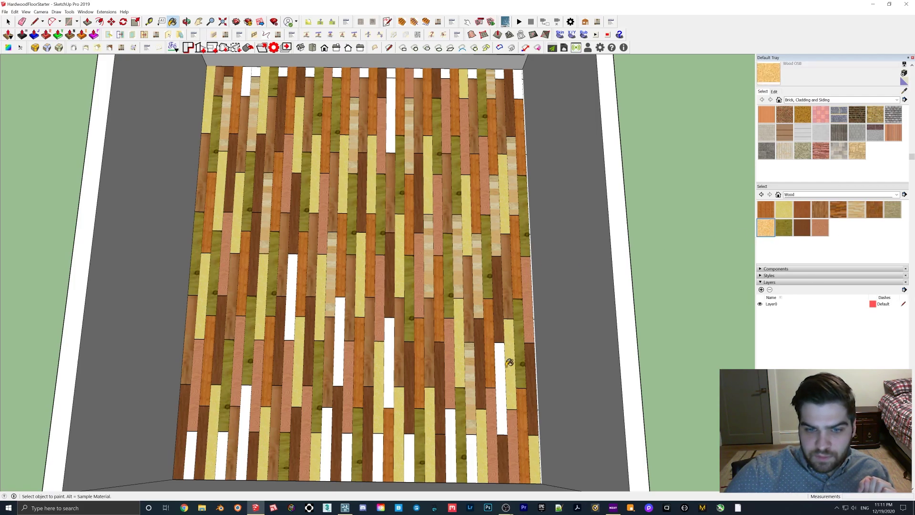
pyautogui.click(504, 367)
pyautogui.click(473, 440)
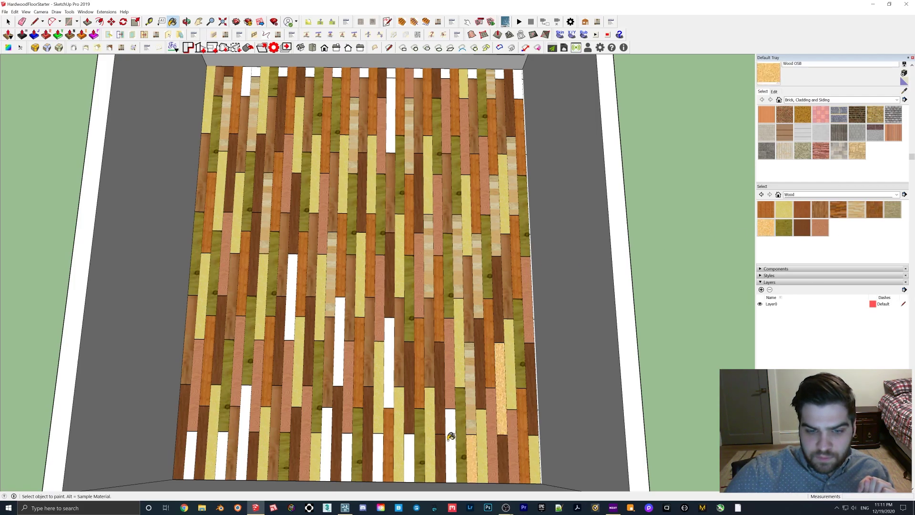
pyautogui.click(449, 435)
pyautogui.click(411, 446)
pyautogui.click(390, 389)
pyautogui.click(381, 439)
pyautogui.click(348, 439)
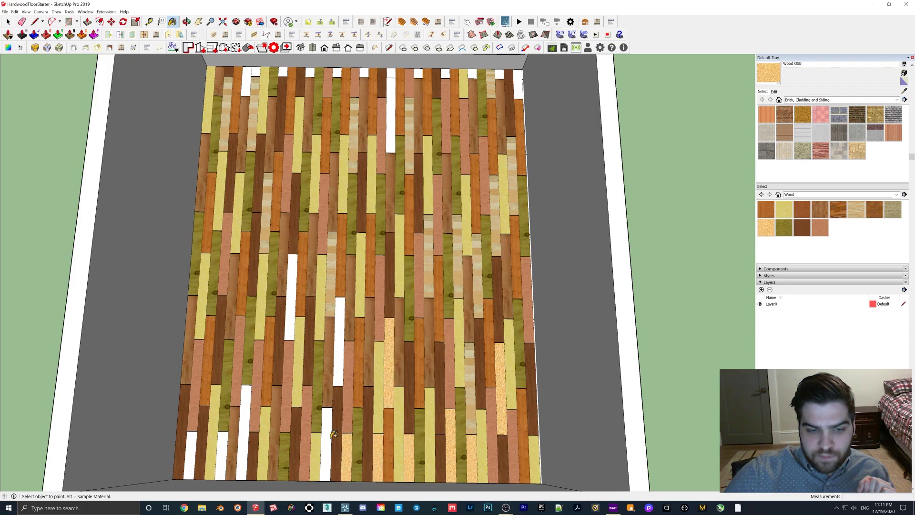
pyautogui.click(328, 401)
pyautogui.click(336, 363)
pyautogui.click(291, 319)
pyautogui.click(248, 400)
pyautogui.click(222, 440)
pyautogui.click(192, 444)
# Paint about ten unpainted planks along the window wall with Wood OSB.
pyautogui.scroll(-2, 282, 333)
pyautogui.click(251, 115)
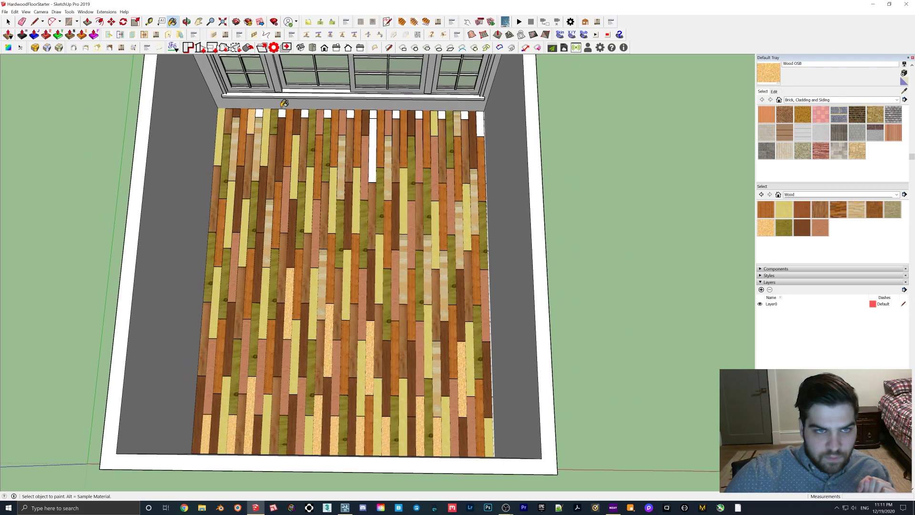
pyautogui.scroll(2, 282, 105)
pyautogui.click(284, 115)
pyautogui.click(312, 114)
pyautogui.click(339, 115)
pyautogui.click(367, 115)
pyautogui.click(396, 115)
pyautogui.click(424, 115)
pyautogui.click(452, 115)
pyautogui.click(481, 115)
pyautogui.click(527, 124)
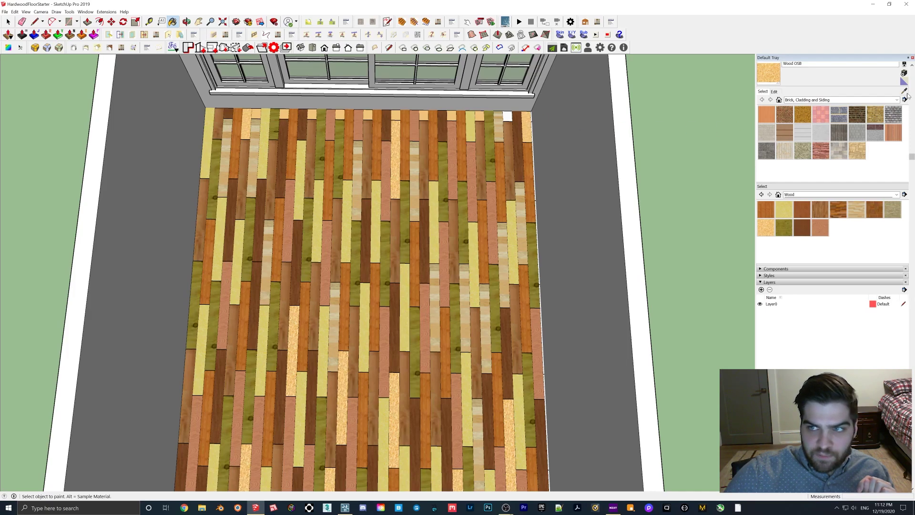
# Sample Wood Bamboo from a nearby plank and paint the last unpainted plank beside the window wall with it.
pyautogui.click(904, 91)
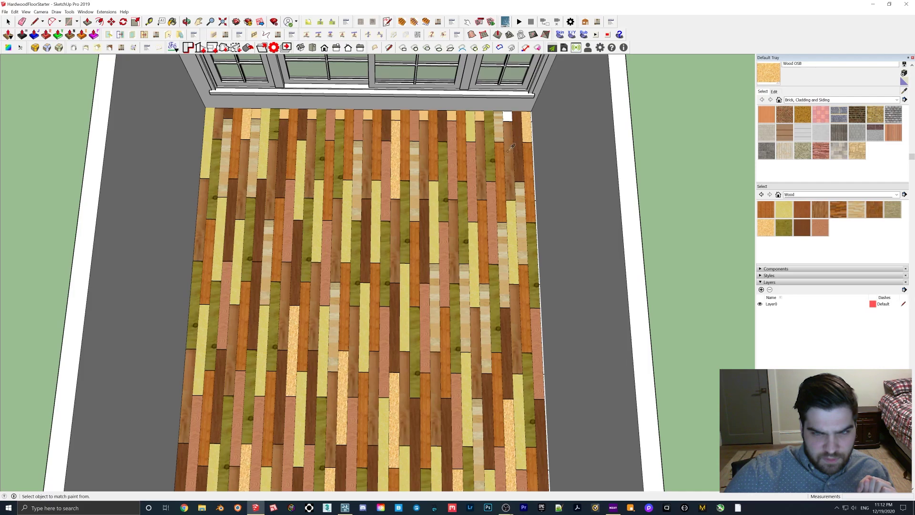
pyautogui.keyDown('alt'); pyautogui.click(511, 146); pyautogui.keyUp('alt')
pyautogui.click(511, 118)
pyautogui.scroll(-3, 408, 171)
pyautogui.moveTo(405, 210); pyautogui.dragTo(372, 176, button='middle')
pyautogui.scroll(1, 370, 151)
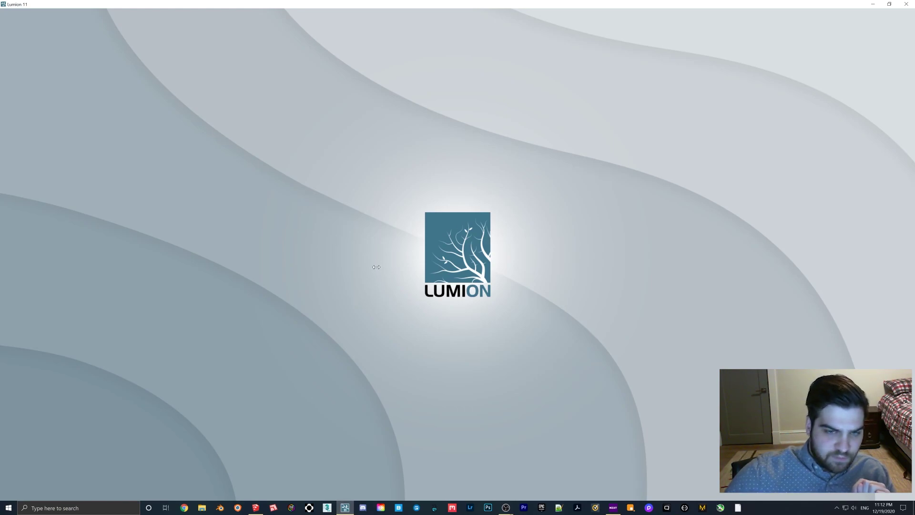
# Switch from Lumion back to SketchUp and save the HardwoodFloorStarter model.
pyautogui.click(255, 508)
pyautogui.moveTo(382, 211); pyautogui.dragTo(379, 167, button='middle')
pyautogui.click(4, 11)
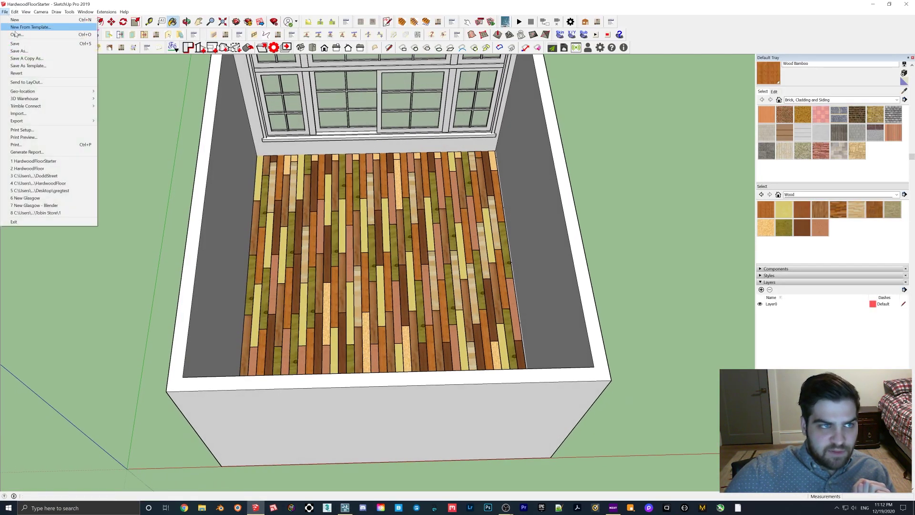
pyautogui.click(19, 45)
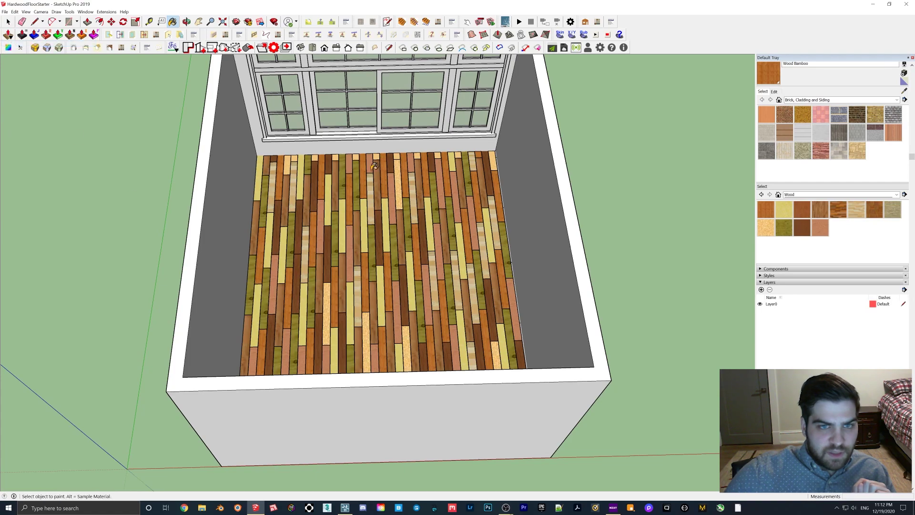
# Select the entire room with its window and floor planks and make it a group.
pyautogui.scroll(-3, 377, 180)
pyautogui.moveTo(376, 139); pyautogui.dragTo(456, 252, button='middle')
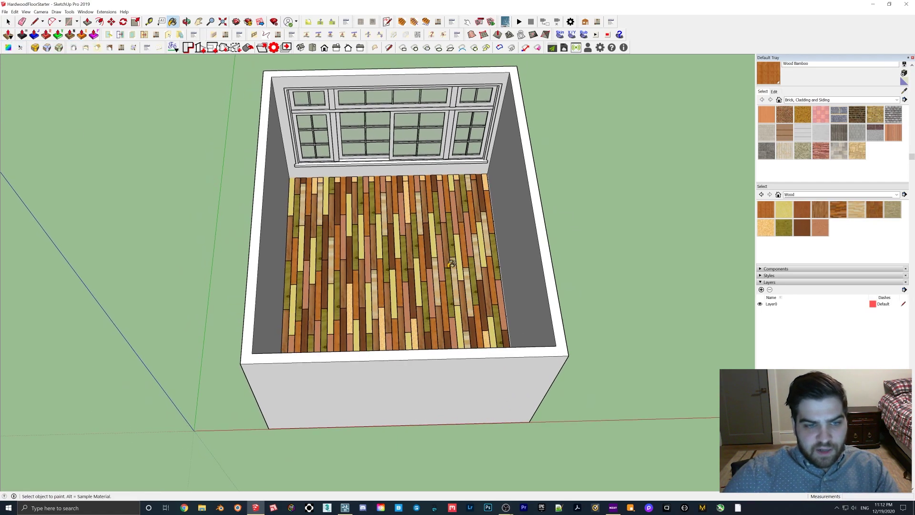
pyautogui.scroll(-2, 401, 253)
pyautogui.moveTo(360, 305); pyautogui.dragTo(308, 309, button='middle')
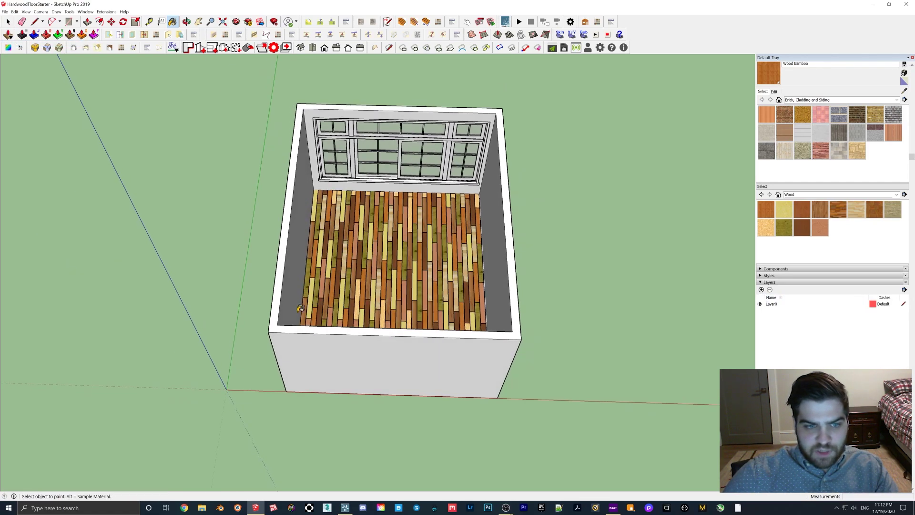
pyautogui.press('space')
pyautogui.moveTo(180, 88); pyautogui.dragTo(603, 409)
pyautogui.rightClick(406, 151)
pyautogui.click(427, 216)
# Draw a rectangle between opposite outer corners of the wall tops and Push/Pull it up into a thin ceiling slab.
pyautogui.press('r')
pyautogui.click(268, 332)
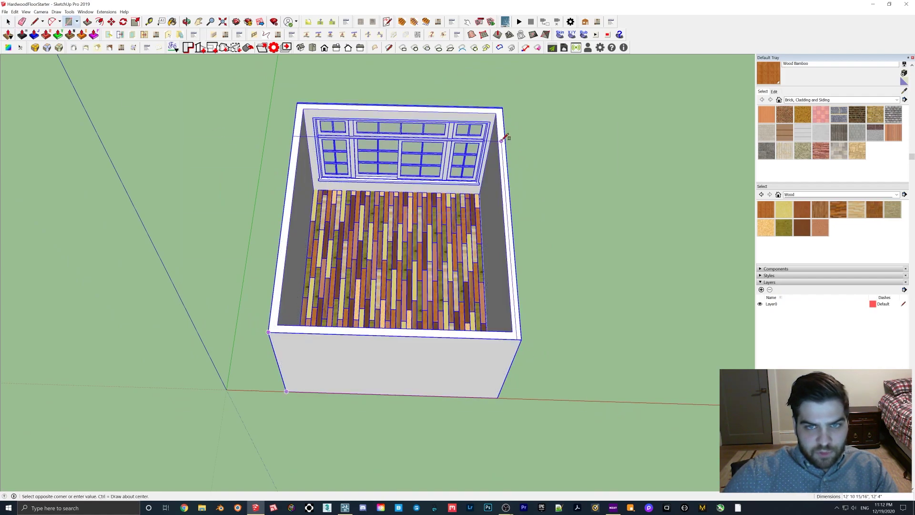
pyautogui.click(503, 108)
pyautogui.hotkey('ctrl', 'z')
pyautogui.click(502, 108)
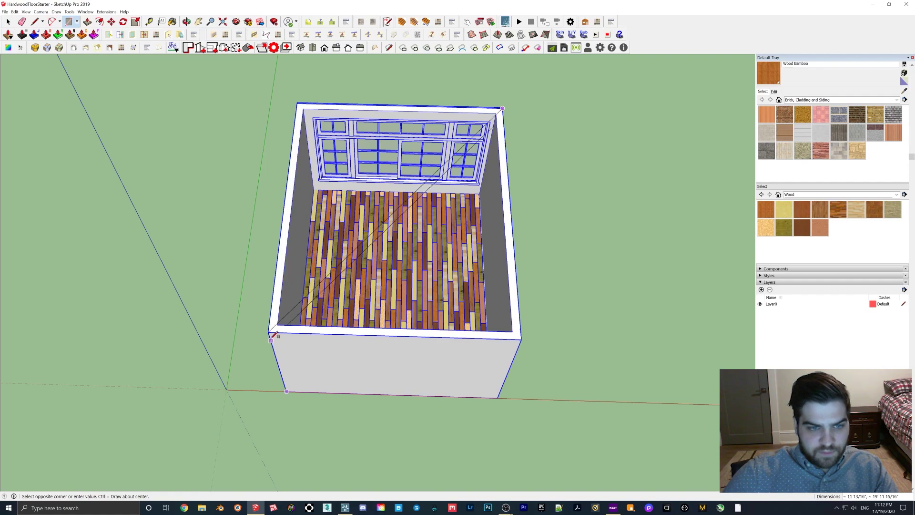
pyautogui.click(268, 333)
pyautogui.press('p')
pyautogui.click(346, 280)
pyautogui.click(349, 274)
pyautogui.press('space')
pyautogui.moveTo(177, 265); pyautogui.dragTo(187, 268, button='middle')
# Open the TW_0078_Wood78_Base_Color4K.png texture in Photos, examine it enlarged, and close it.
pyautogui.click(202, 507)
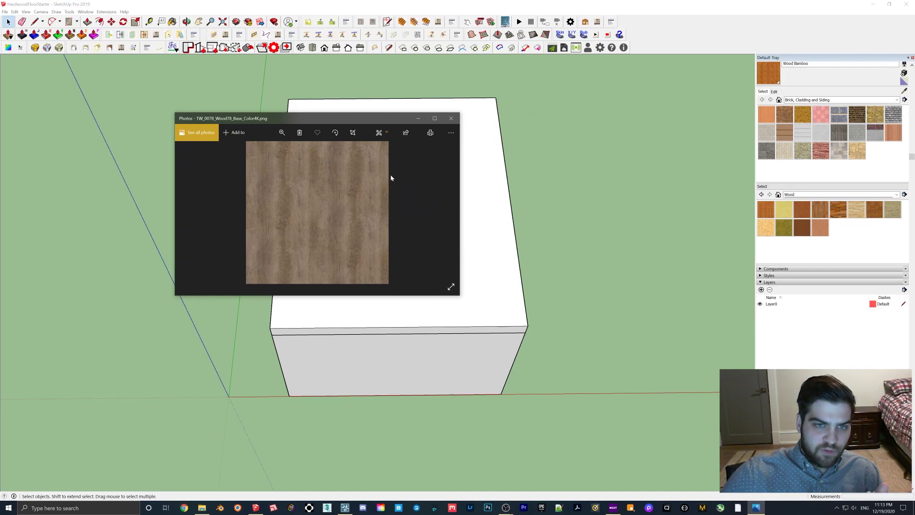
pyautogui.moveTo(460, 296); pyautogui.dragTo(642, 408)
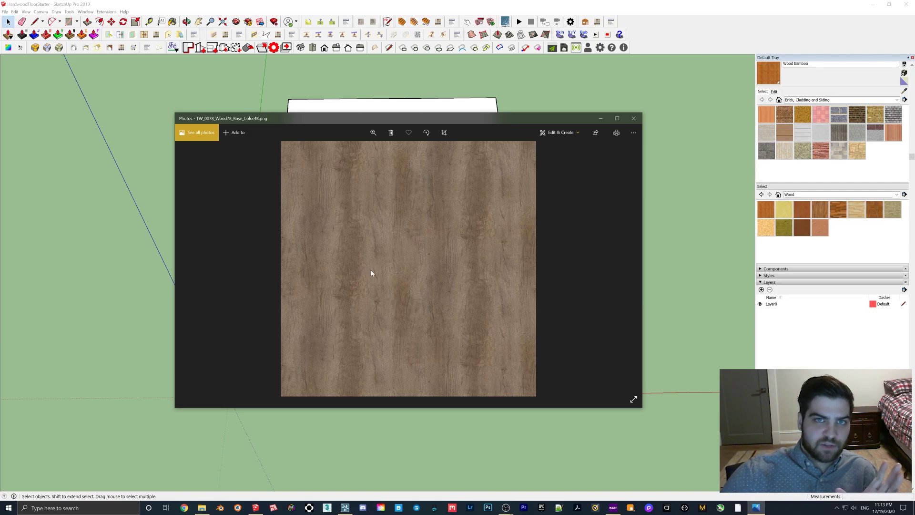
pyautogui.click(633, 119)
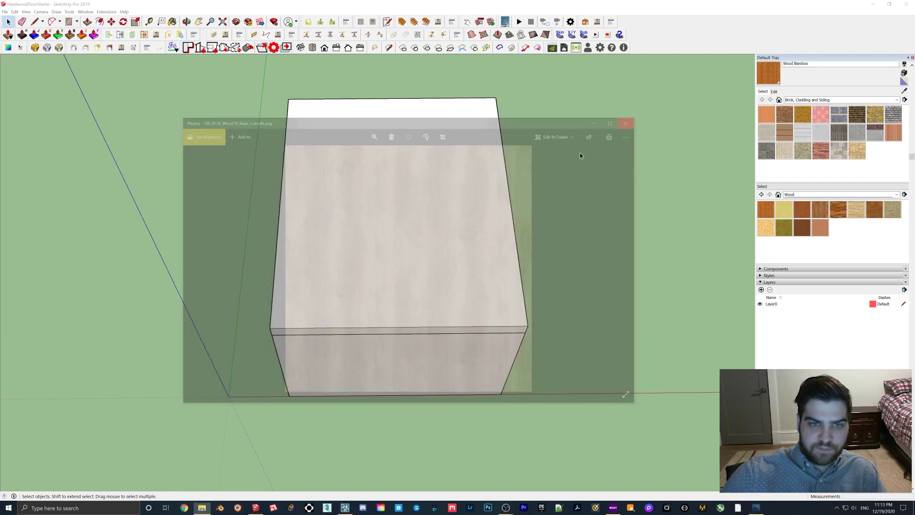
# Launch Photoshop and create a new project in Lumion.
pyautogui.click(488, 508)
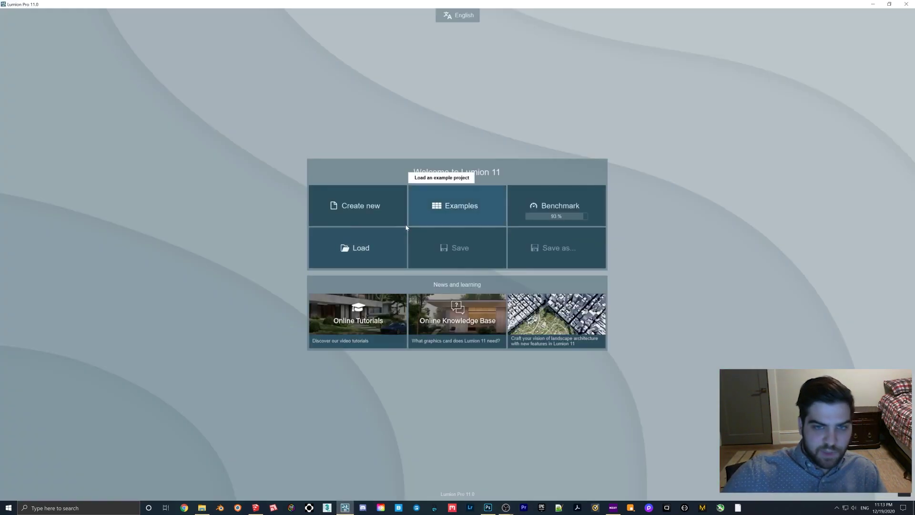
pyautogui.click(381, 214)
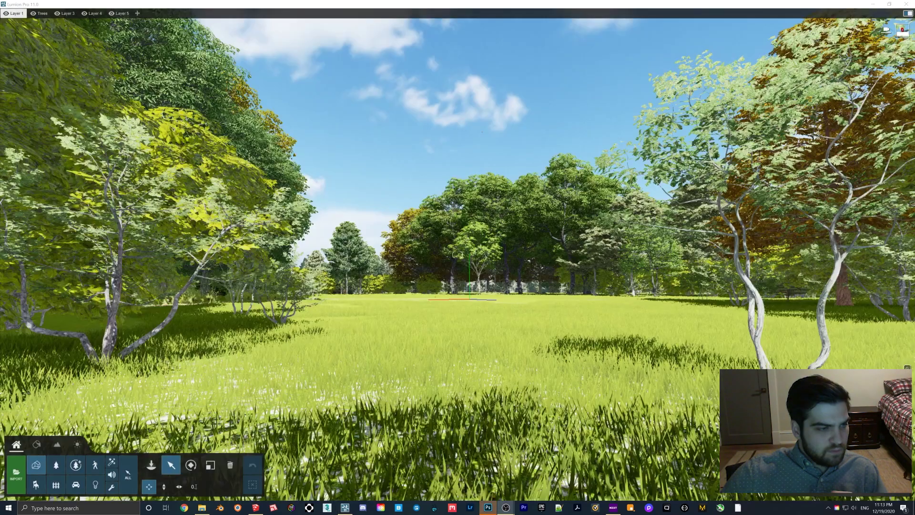
pyautogui.click(432, 328)
pyautogui.press('w')
pyautogui.moveTo(437, 327); pyautogui.dragTo(437, 317, button='right')
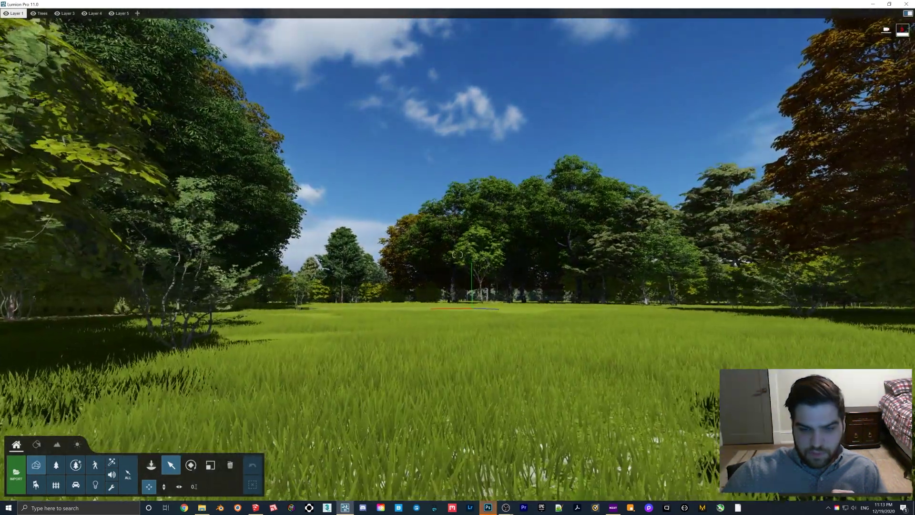
pyautogui.press('w')
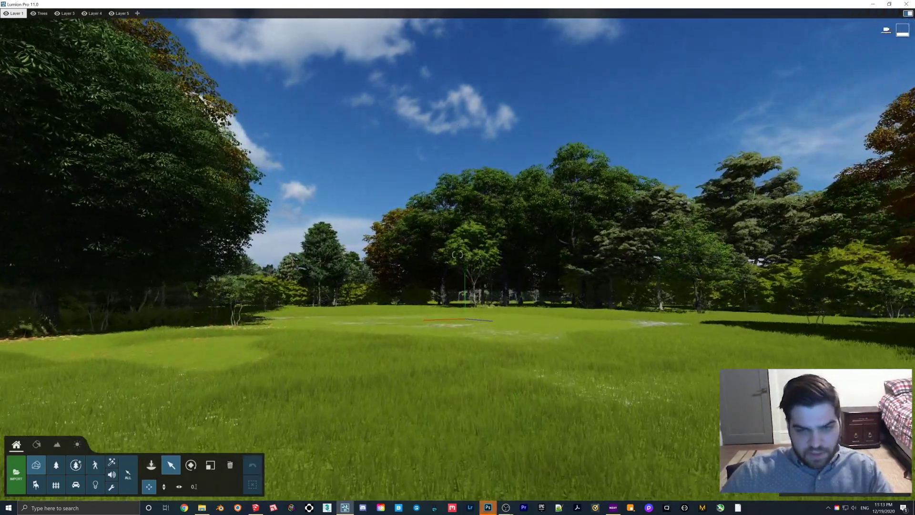
pyautogui.press('w')
# Start LiveSync for the room model in SketchUp, then return to Lumion and move inside the synced room.
pyautogui.click(256, 507)
pyautogui.click(520, 23)
pyautogui.click(344, 507)
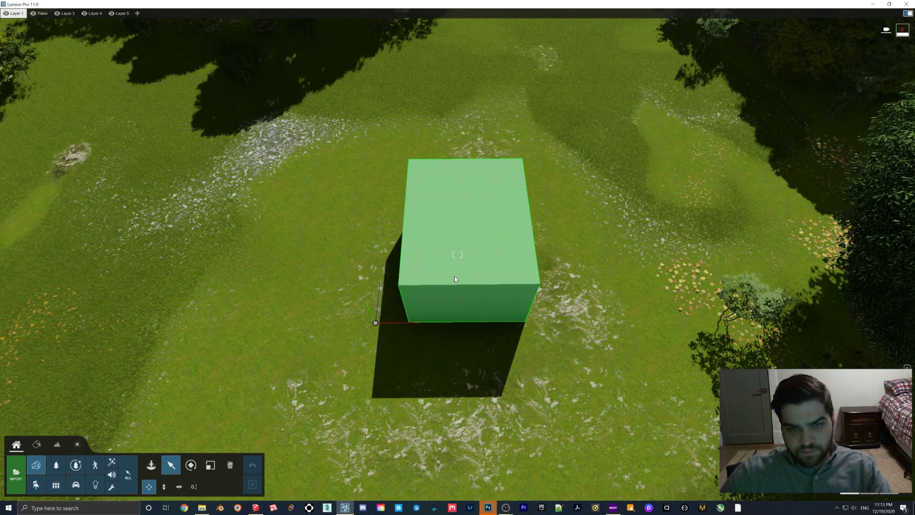
pyautogui.press('w')
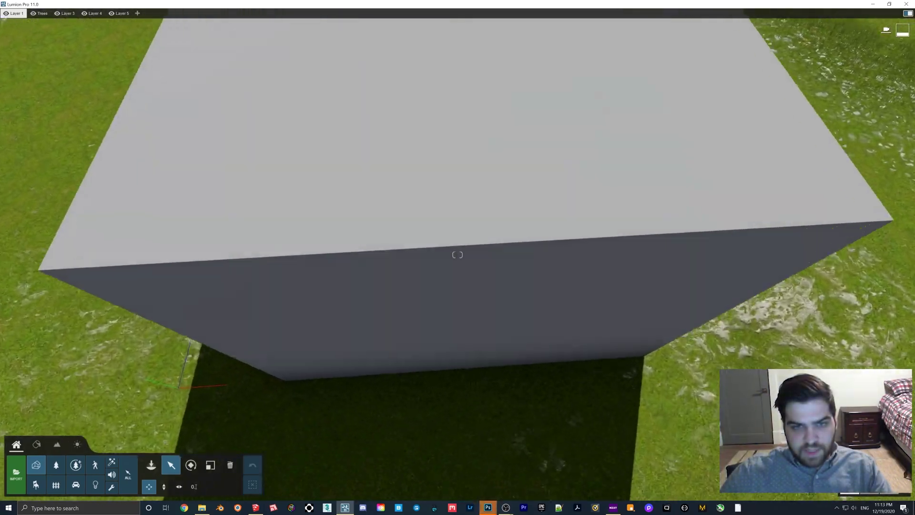
pyautogui.press('w')
pyautogui.moveTo(372, 305); pyautogui.dragTo(373, 190, button='right')
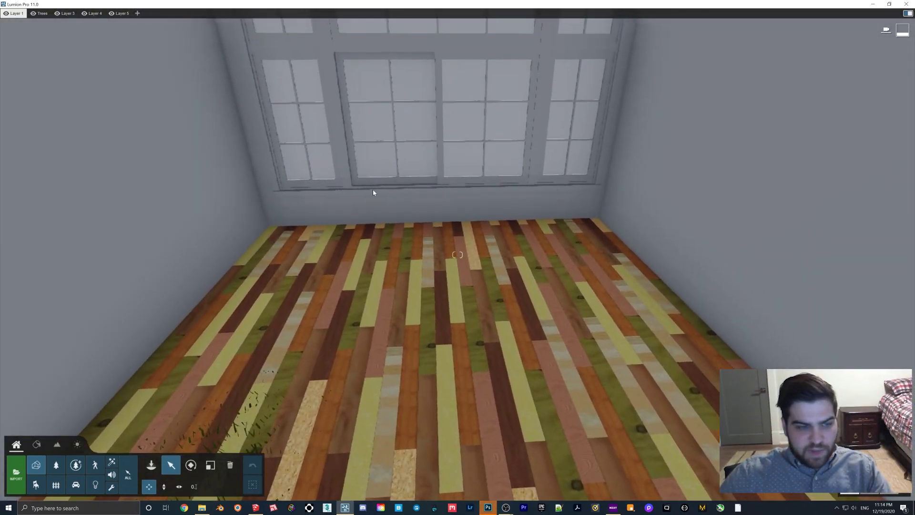
# Assign the first glass material from the Indoor library to the window panes and save the material changes.
pyautogui.click(38, 445)
pyautogui.click(377, 128)
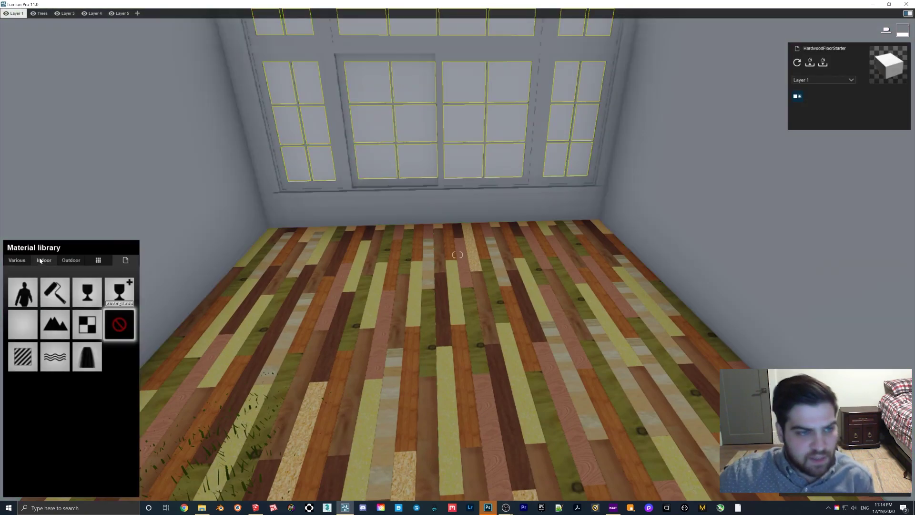
pyautogui.click(42, 260)
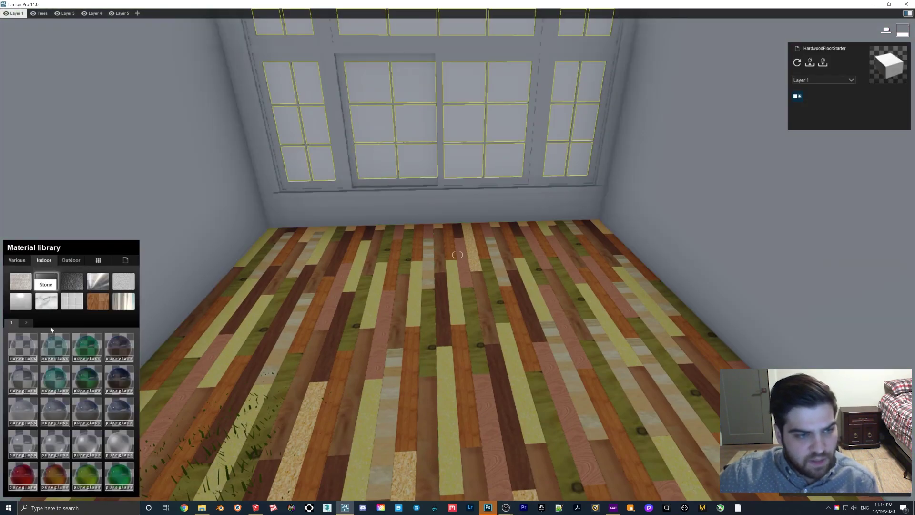
pyautogui.click(23, 346)
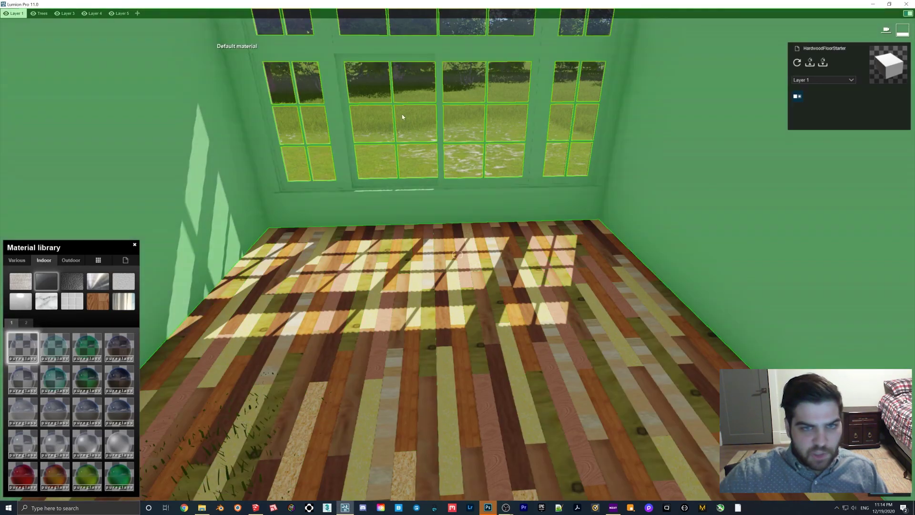
pyautogui.click(881, 482)
# Switch to Photoshop and open the TW_0078_Wood78_Normal4K.png and TW_0078_Wood78_Roughness4K.png texture maps from File Explorer.
pyautogui.click(488, 508)
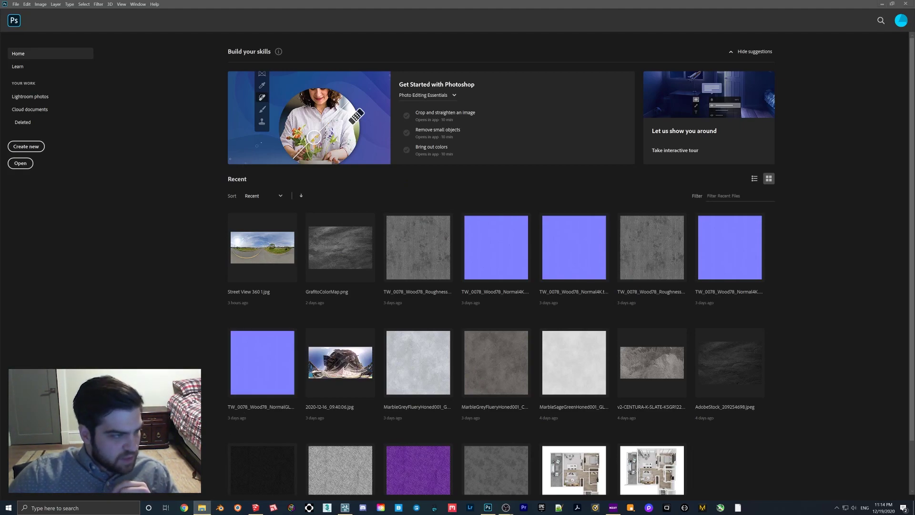
pyautogui.moveTo(0, 313); pyautogui.dragTo(395, 315)
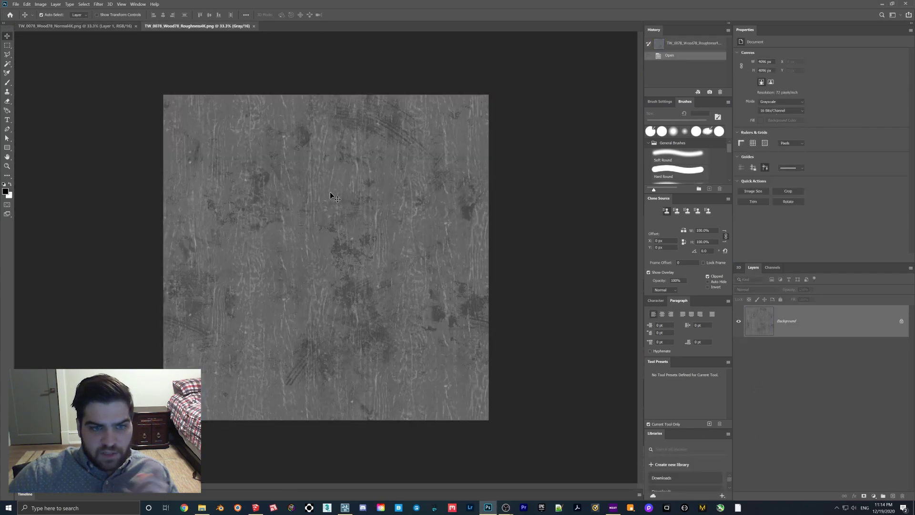
# Unlock the roughness map's background layer and invert its tones.
pyautogui.click(902, 321)
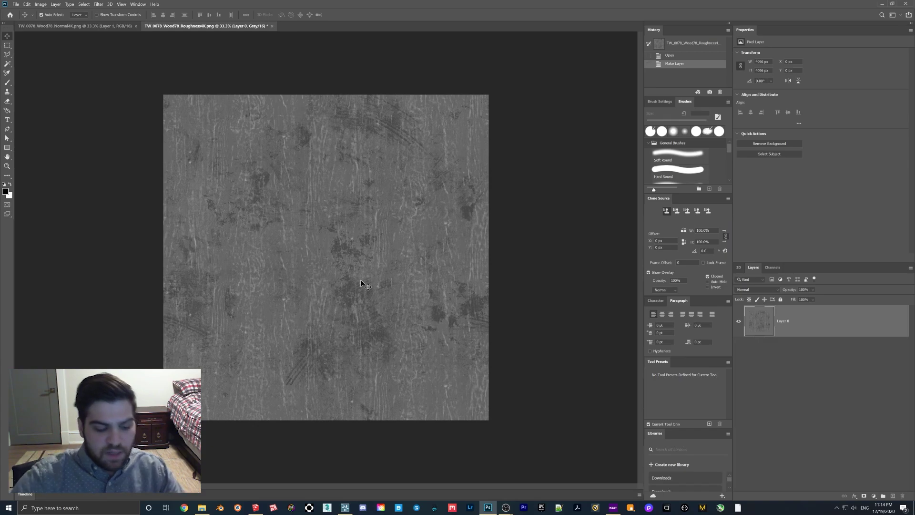
pyautogui.hotkey('ctrl', 'i')
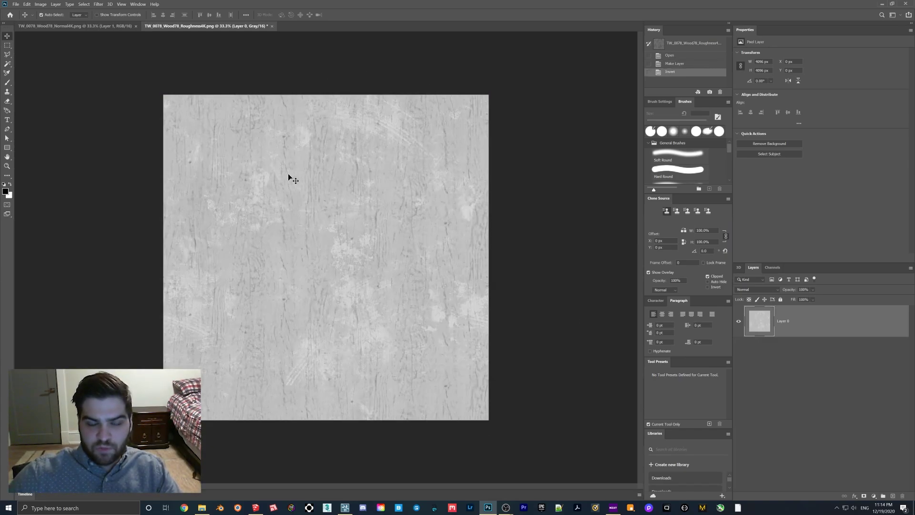
# Check the inverted roughness map's channels and convert the image from grayscale to RGB Color mode.
pyautogui.click(772, 267)
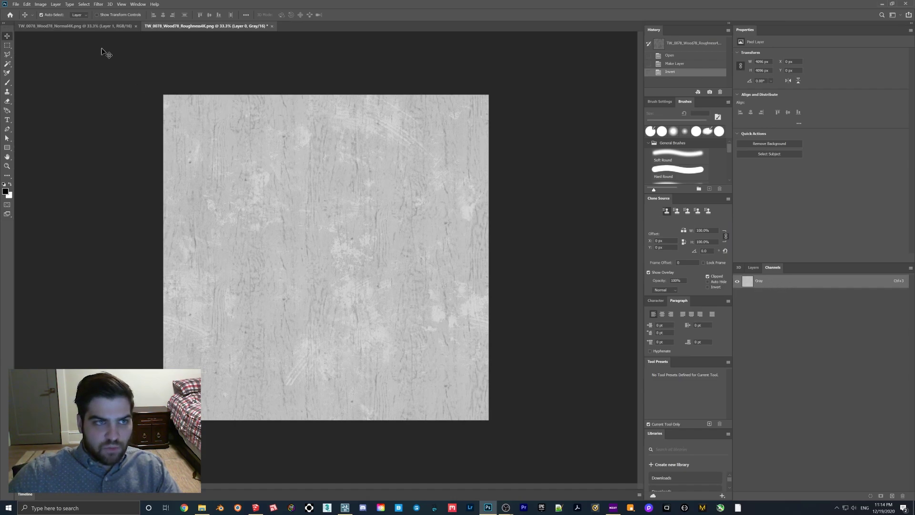
pyautogui.click(43, 5)
pyautogui.moveTo(51, 12)
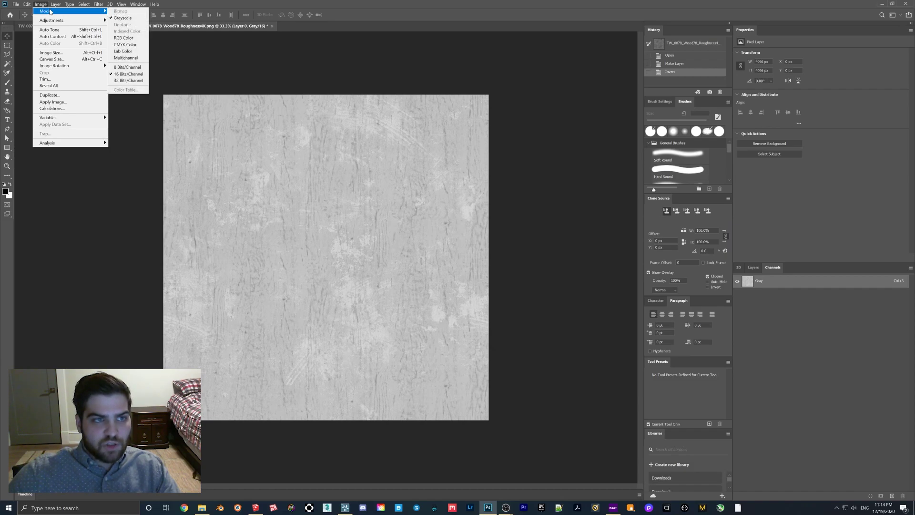
pyautogui.click(419, 234)
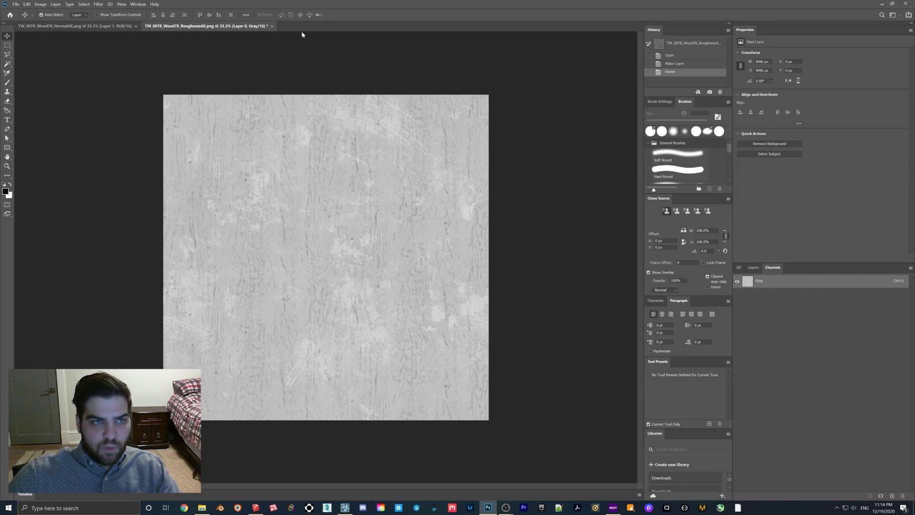
pyautogui.click(41, 4)
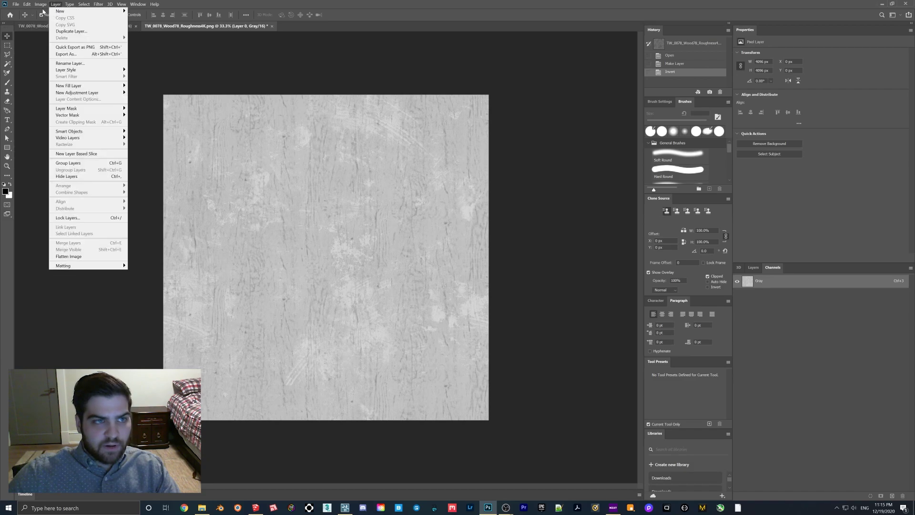
pyautogui.moveTo(46, 12)
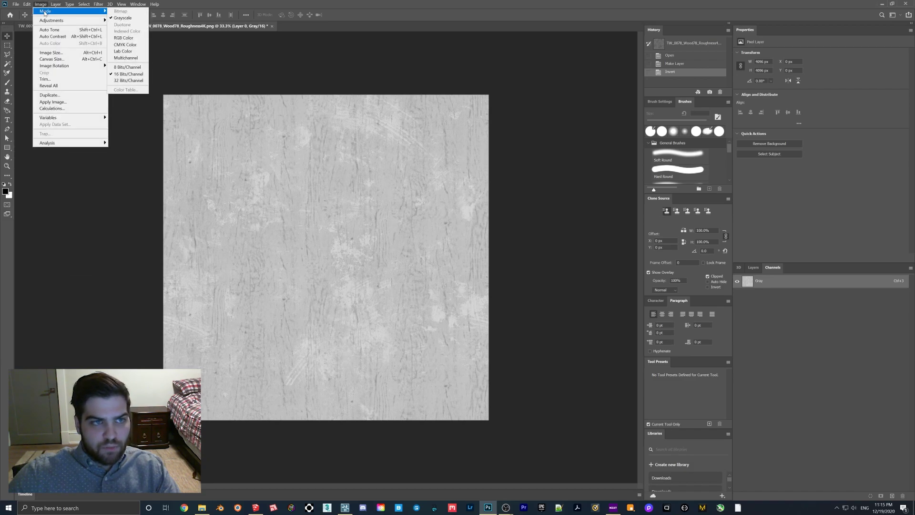
pyautogui.click(126, 38)
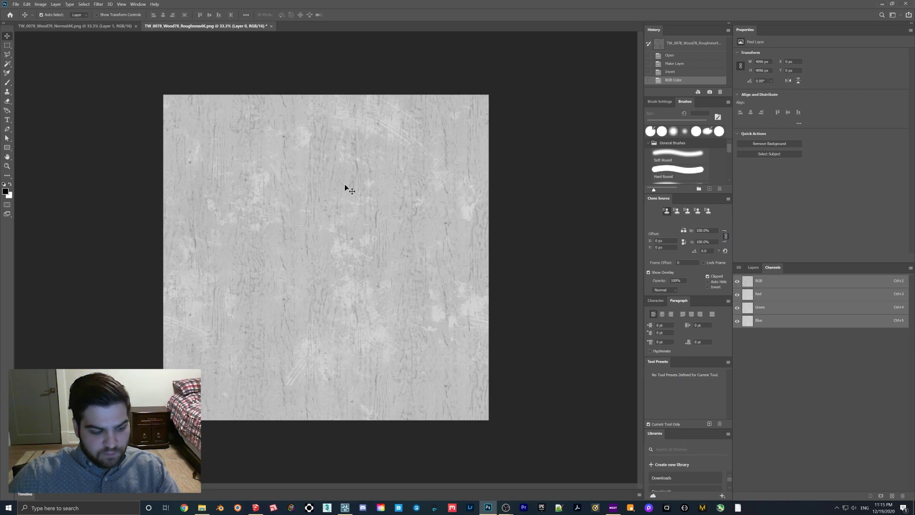
# Copy the entire inverted roughness map into a new alpha channel of the normal map, with the RGB channels shown.
pyautogui.hotkey('ctrl', 'a')
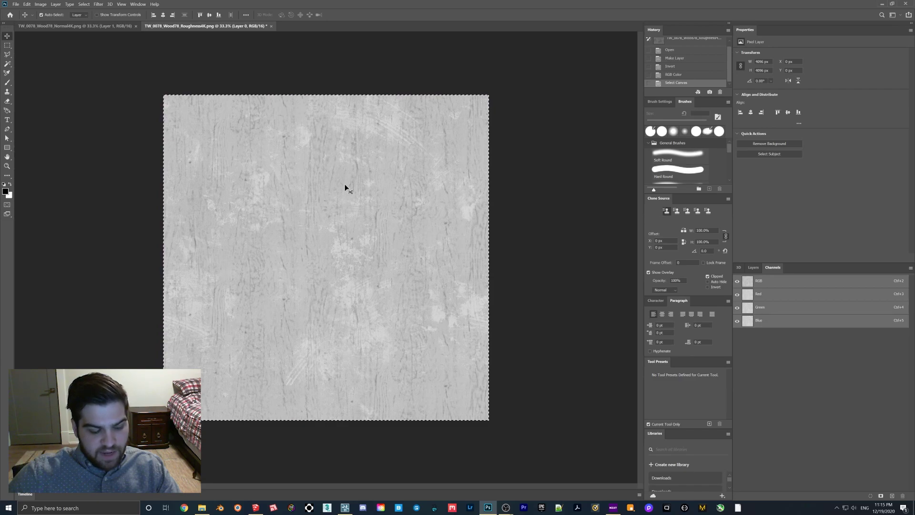
pyautogui.click(90, 26)
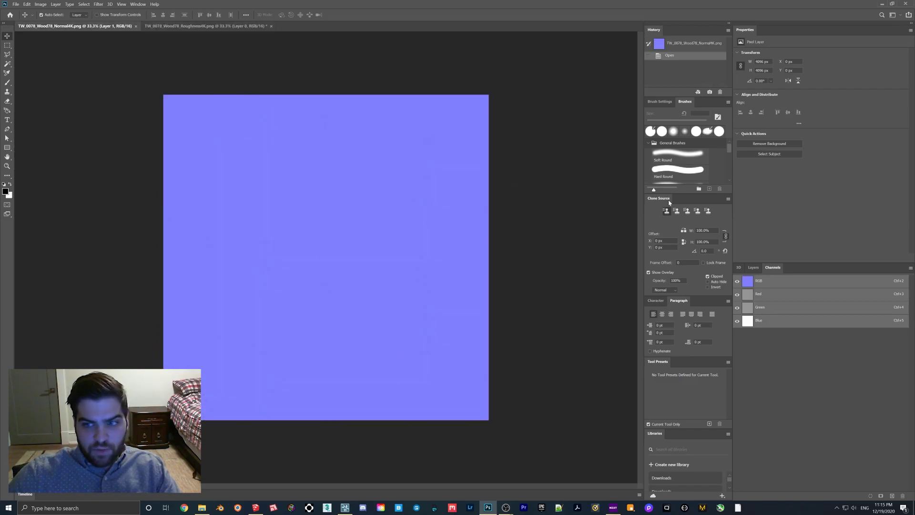
pyautogui.click(892, 496)
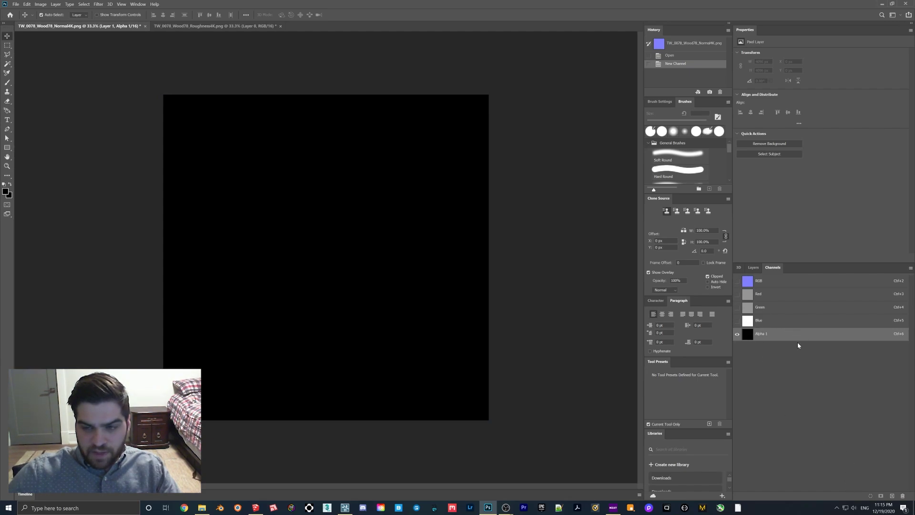
pyautogui.click(738, 281)
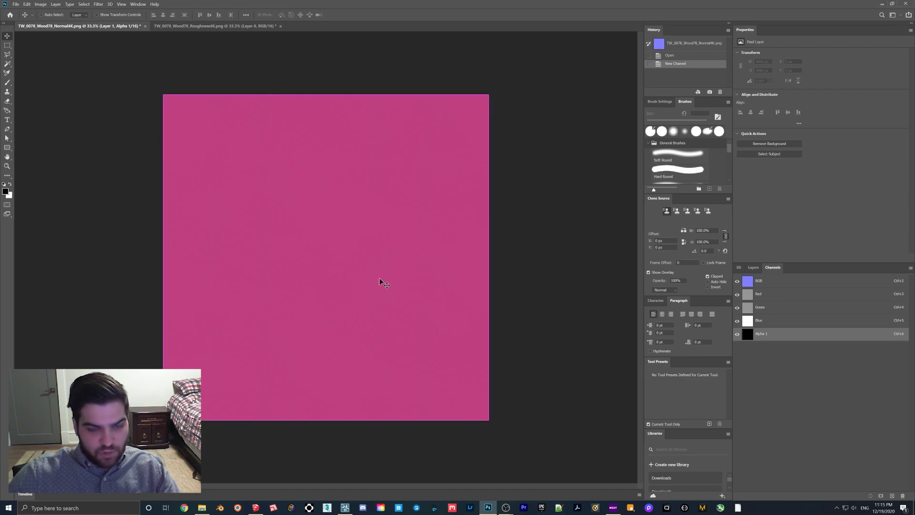
pyautogui.hotkey('ctrl', 'v')
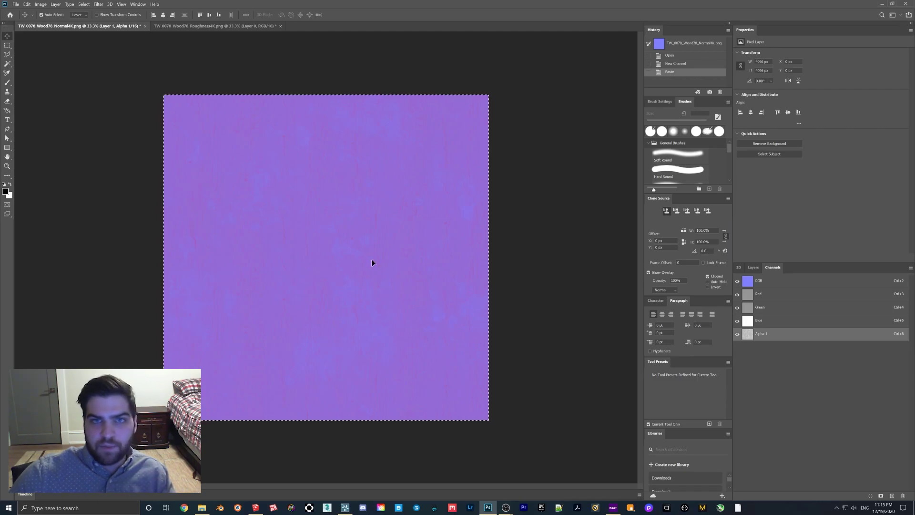
pyautogui.click(16, 4)
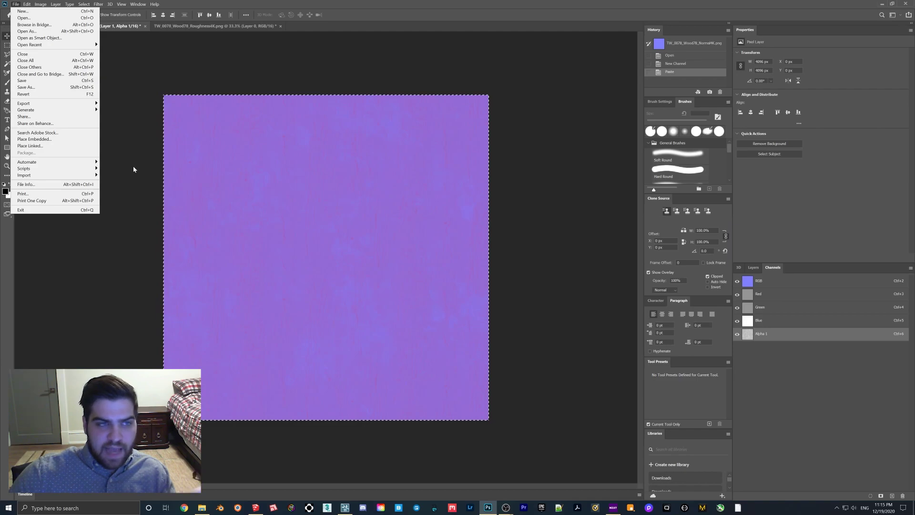
pyautogui.moveTo(36, 104)
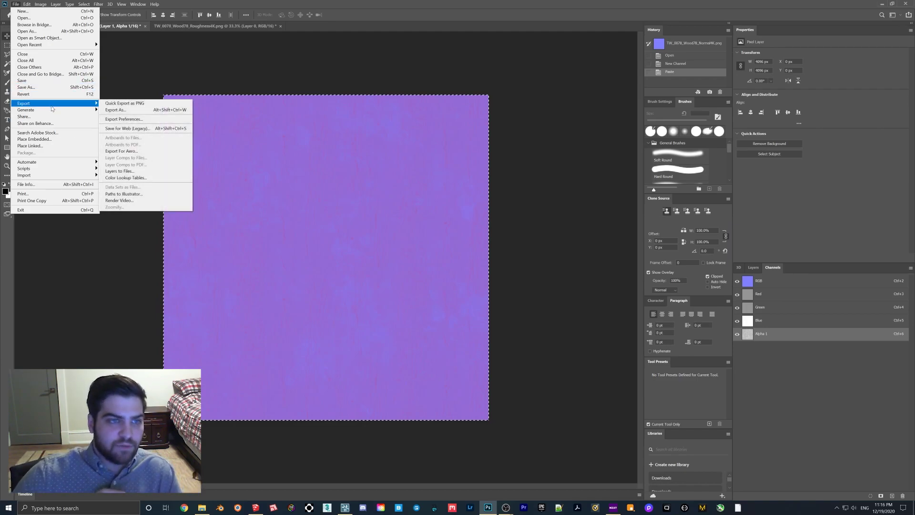
pyautogui.click(26, 87)
pyautogui.click(343, 279)
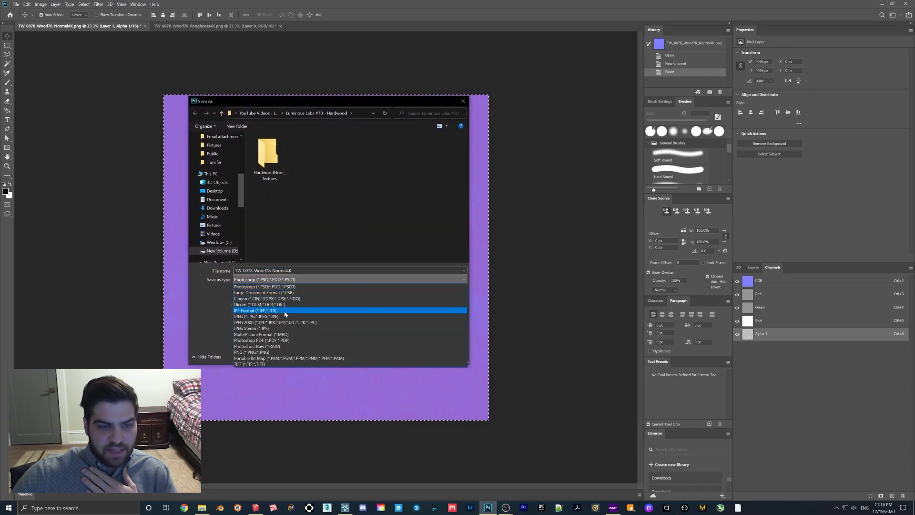
pyautogui.click(442, 99)
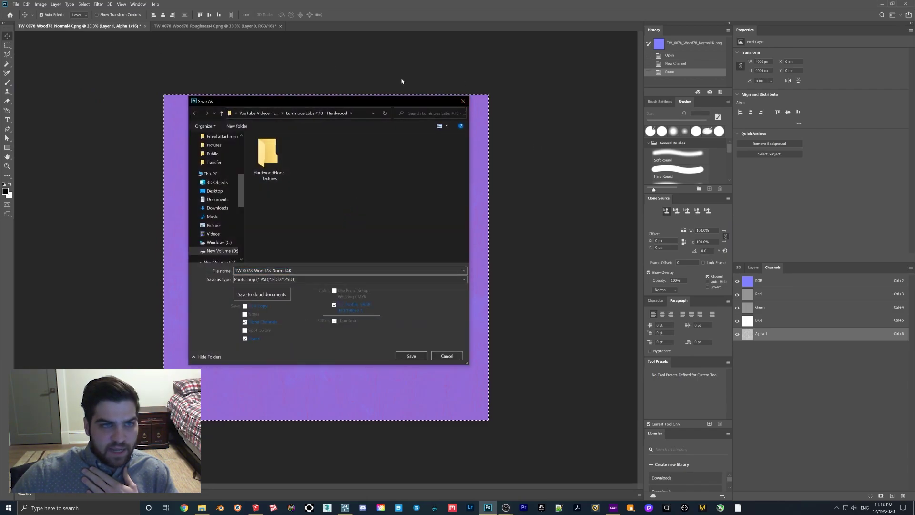
pyautogui.click(463, 101)
pyautogui.click(15, 4)
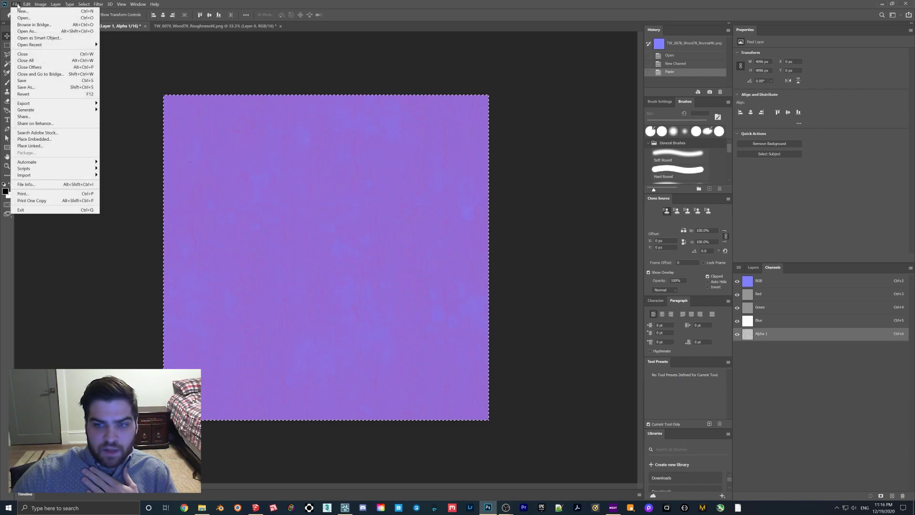
pyautogui.moveTo(43, 104)
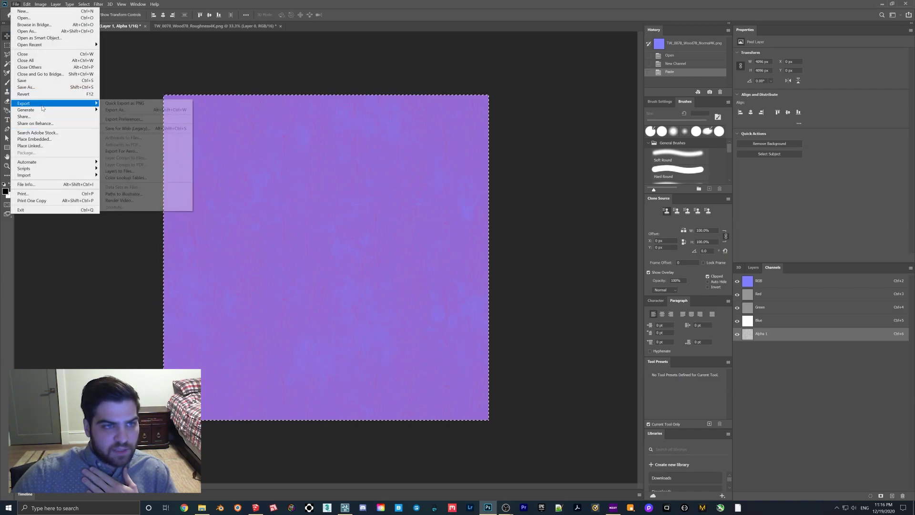
pyautogui.click(123, 111)
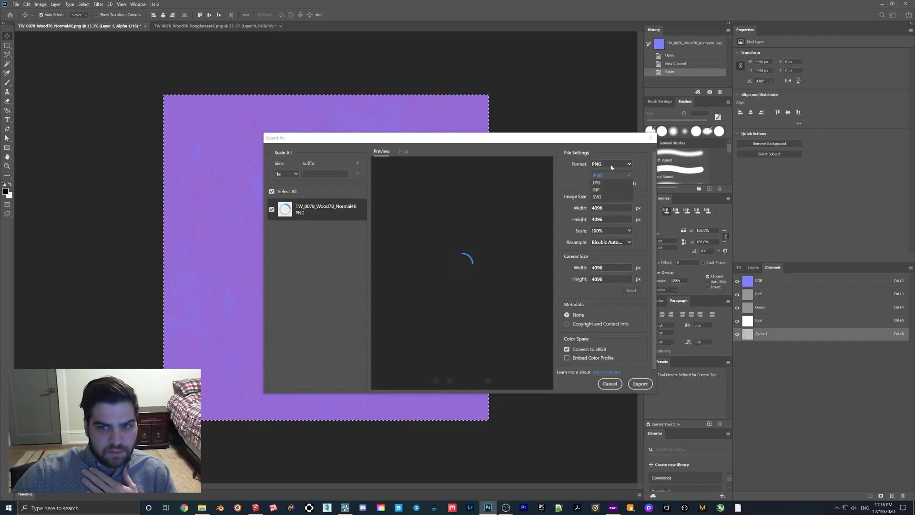
pyautogui.click(609, 384)
pyautogui.click(16, 4)
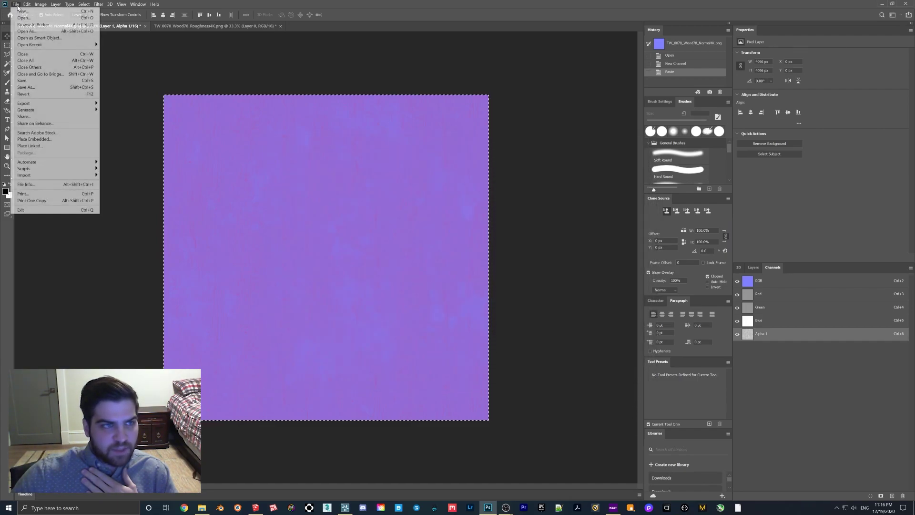
pyautogui.click(30, 88)
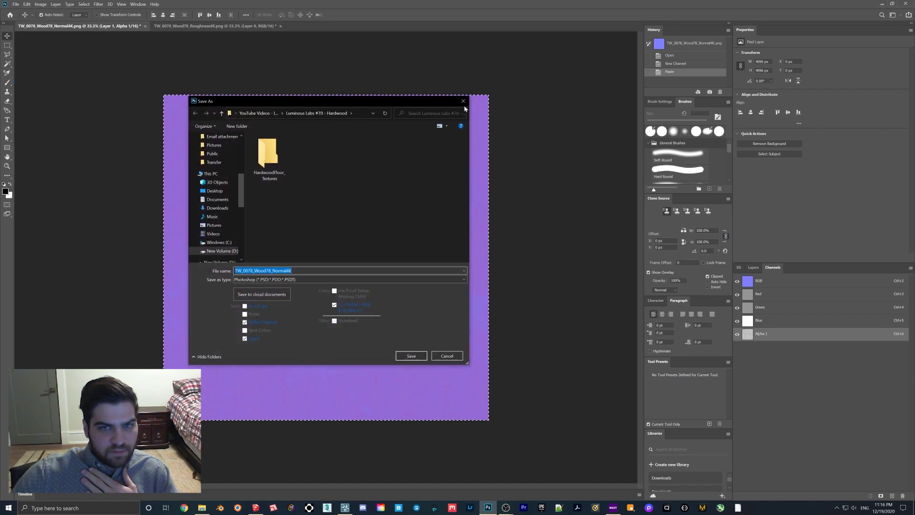
pyautogui.click(277, 279)
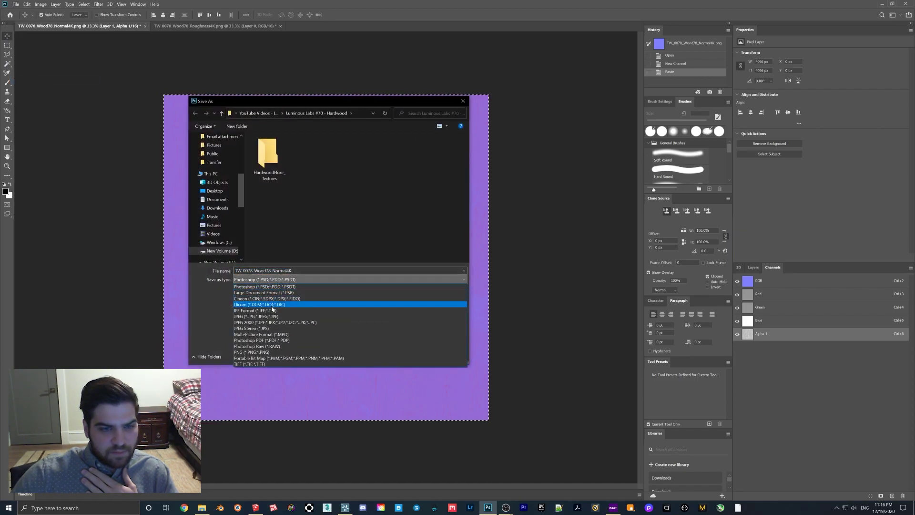
pyautogui.click(456, 146)
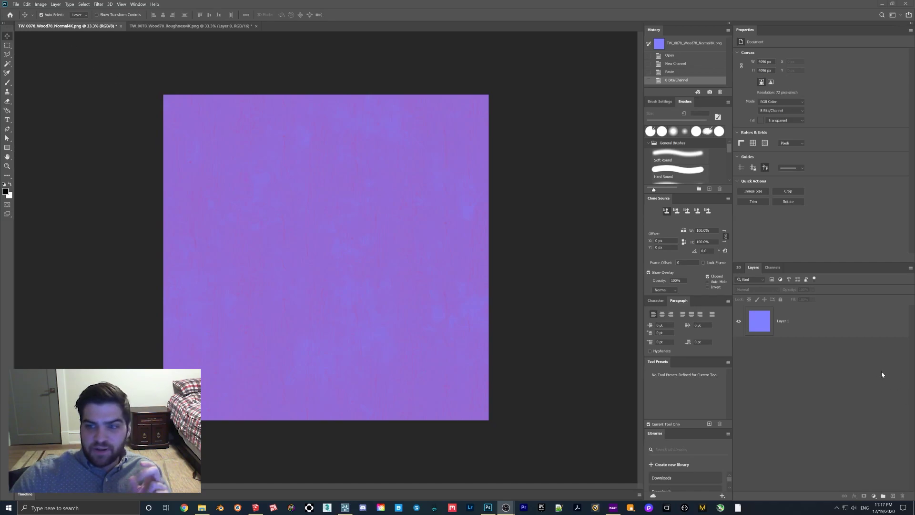
# Select the normal map's whole canvas and check its color mode, bit depth and channels.
pyautogui.hotkey('ctrl', 'a')
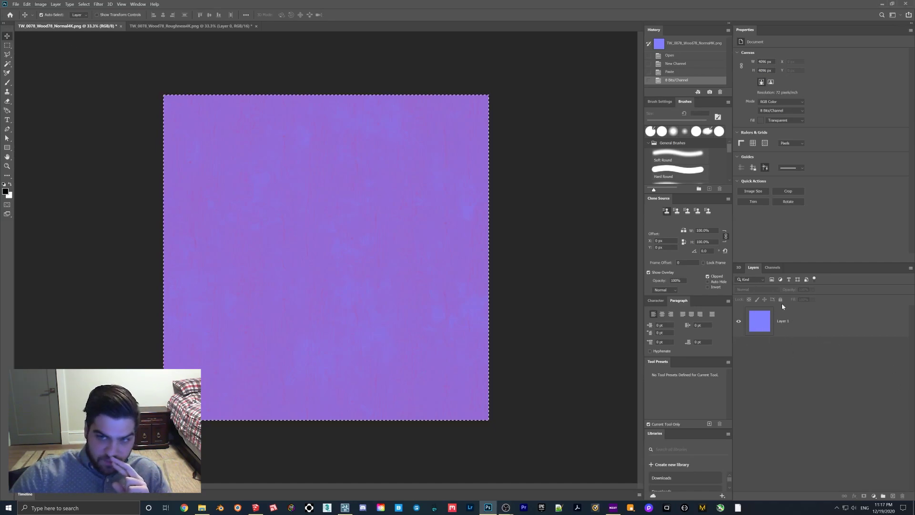
pyautogui.click(40, 3)
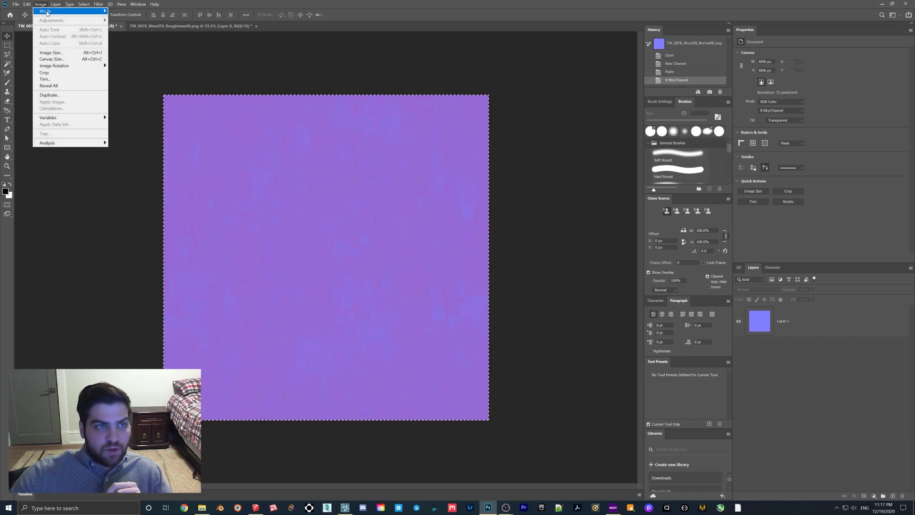
pyautogui.moveTo(47, 11)
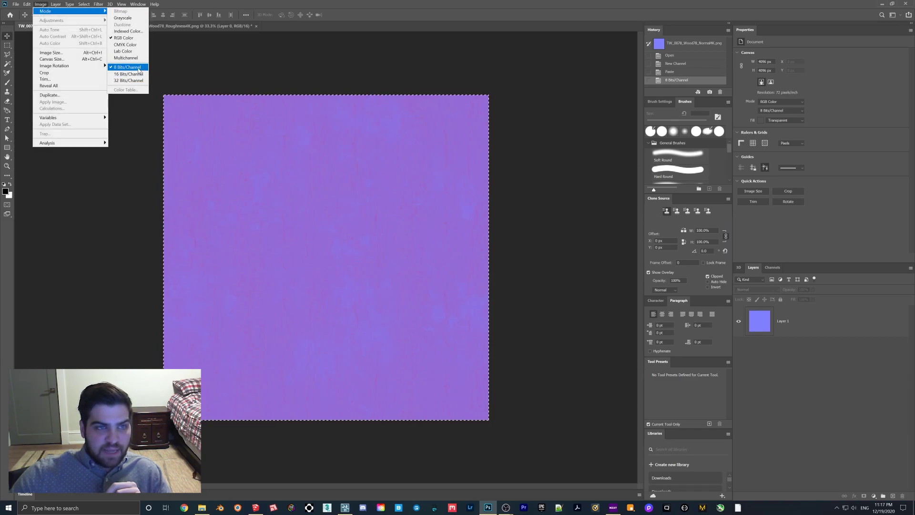
pyautogui.click(803, 396)
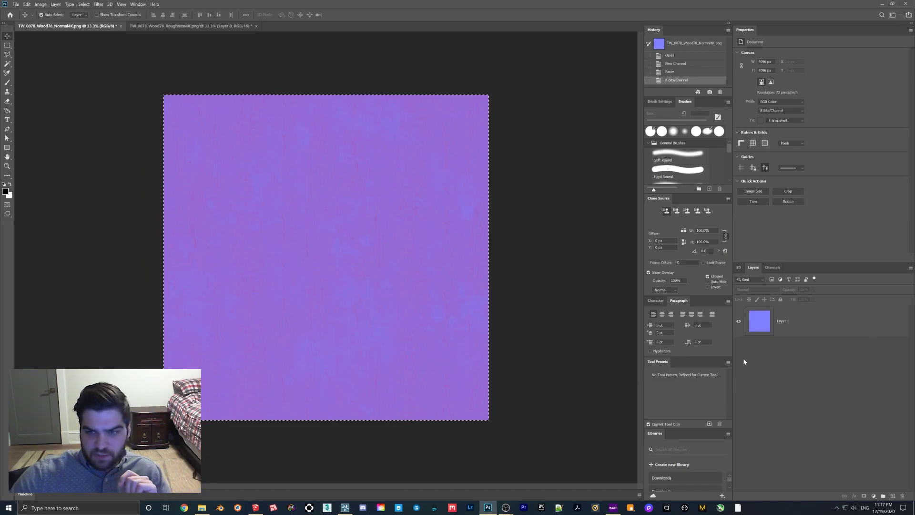
pyautogui.click(772, 268)
pyautogui.click(752, 268)
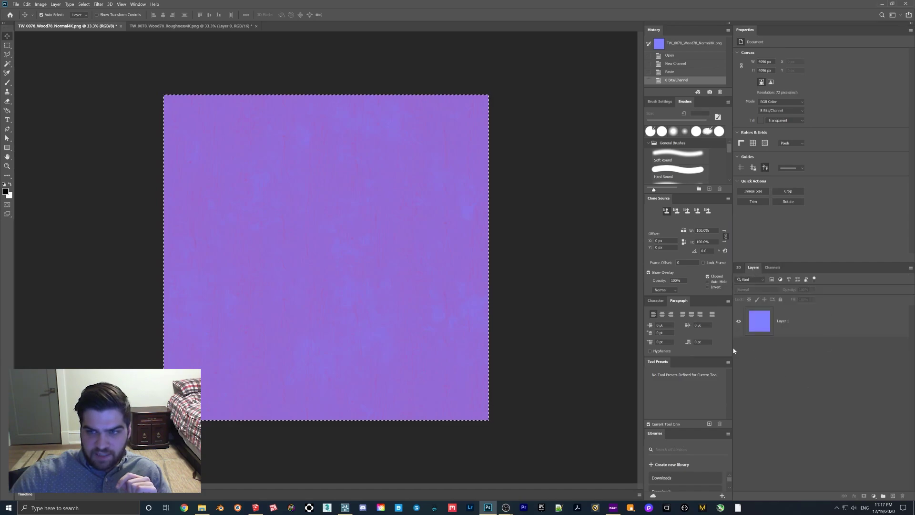
# Save the normal map as a 32 bits/pixel Targa file with its alpha channel, adding GLOSS to the end of the file name.
pyautogui.click(16, 3)
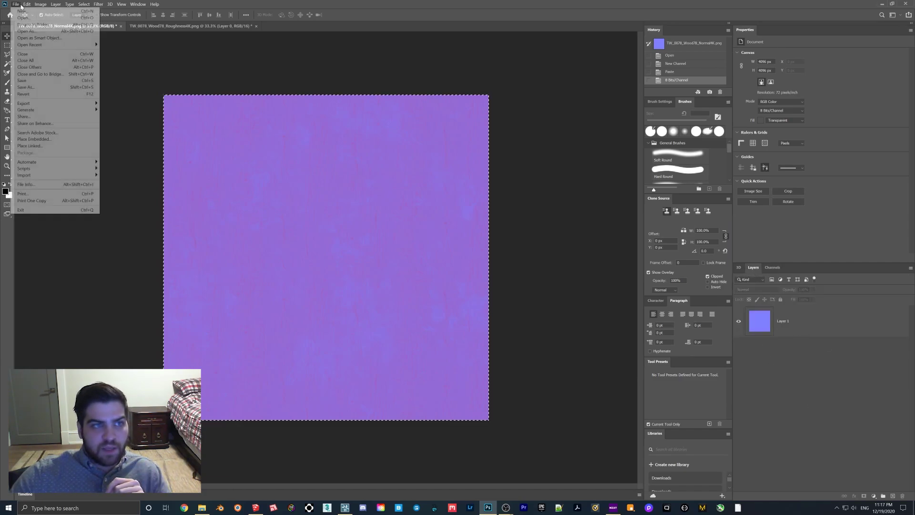
pyautogui.click(28, 87)
pyautogui.click(281, 280)
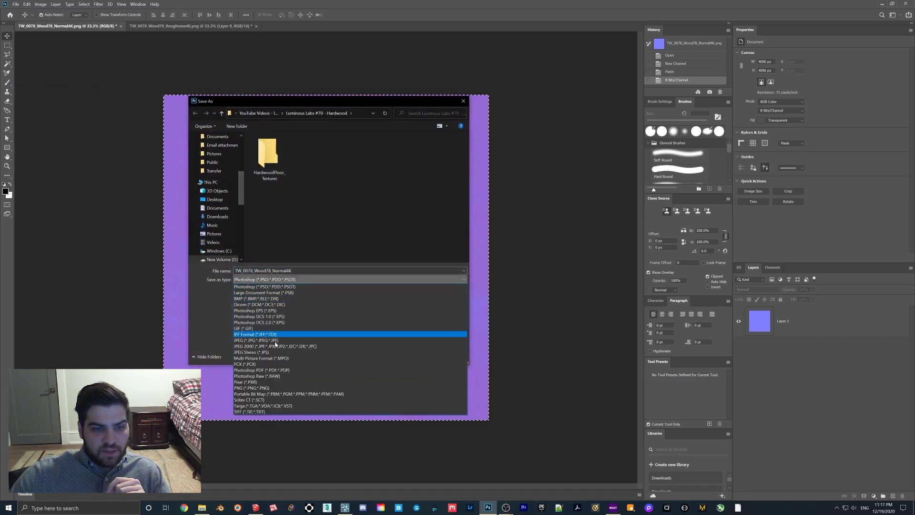
pyautogui.click(265, 405)
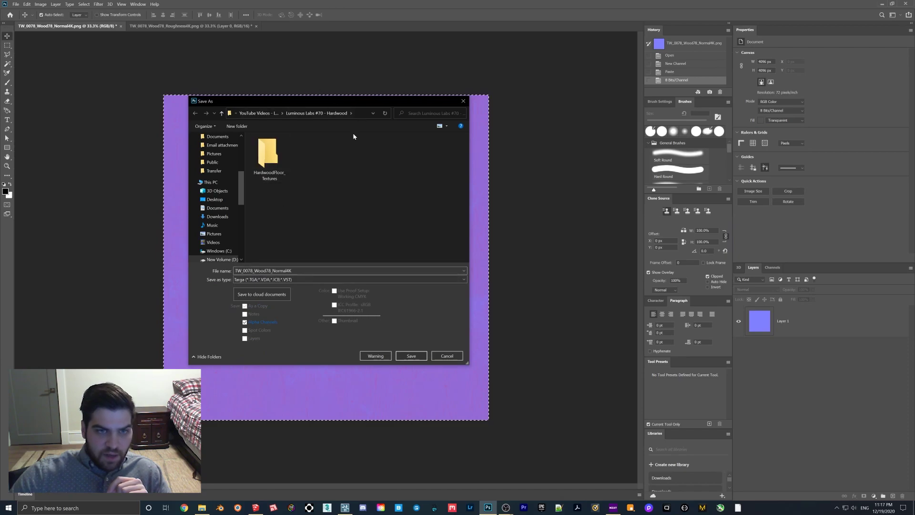
pyautogui.click(292, 270)
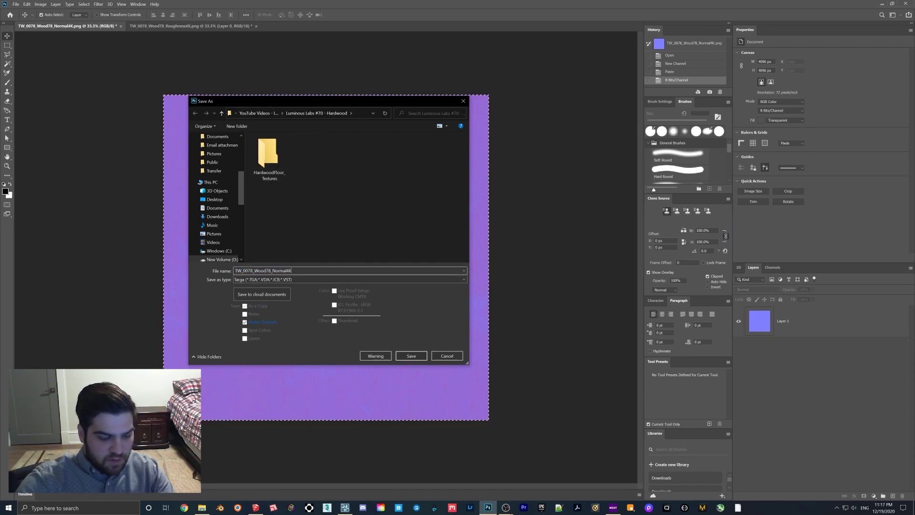
pyautogui.write('GLOSS')
pyautogui.press('Return')
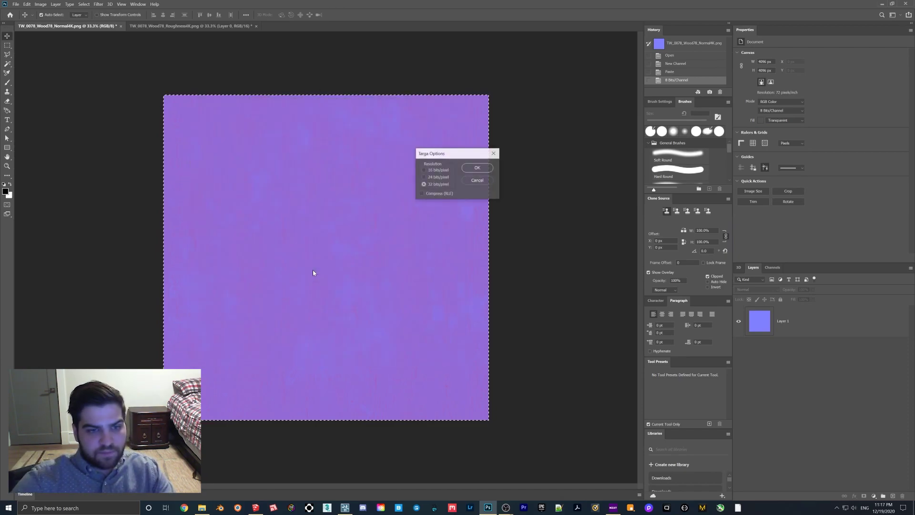
pyautogui.click(477, 168)
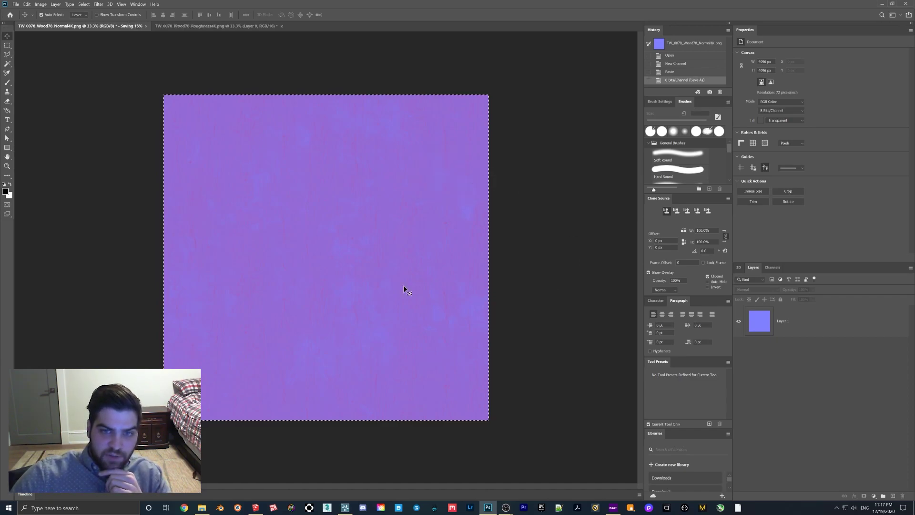
# Switch to Lumion and move the HardwoodFloorStarter model vertically so it sits slightly above the grass.
pyautogui.click(882, 5)
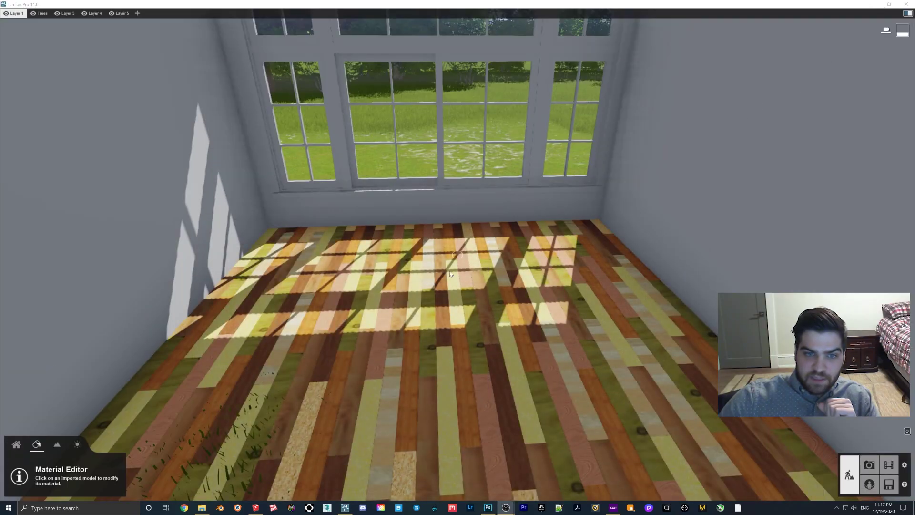
pyautogui.click(494, 301)
pyautogui.scroll(-8, 494, 300)
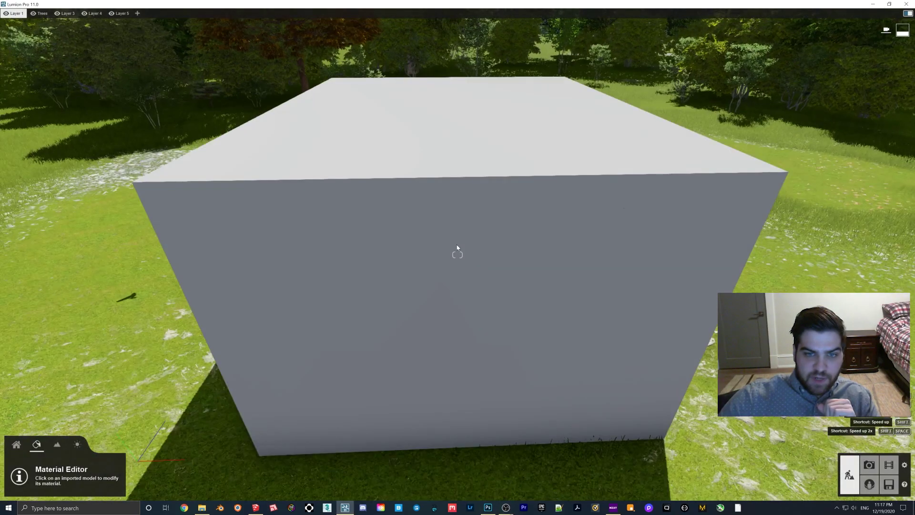
pyautogui.click(16, 444)
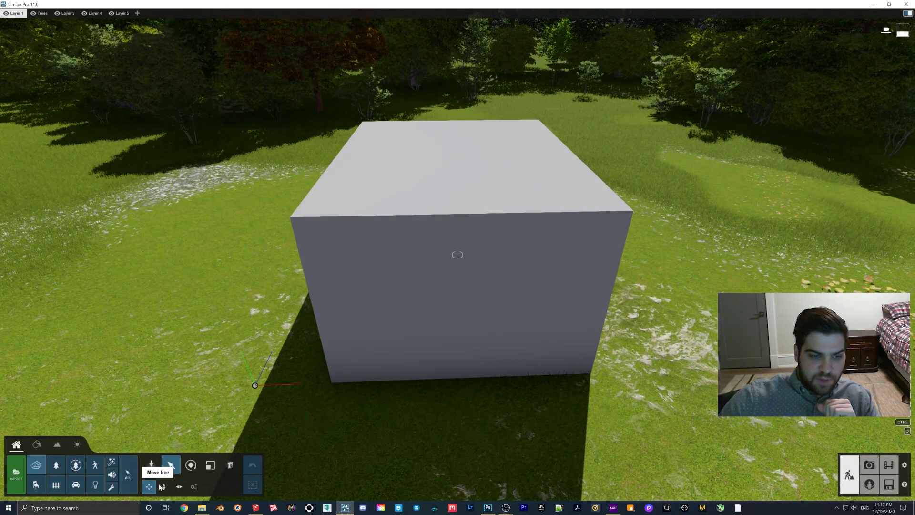
pyautogui.click(162, 486)
pyautogui.click(255, 385)
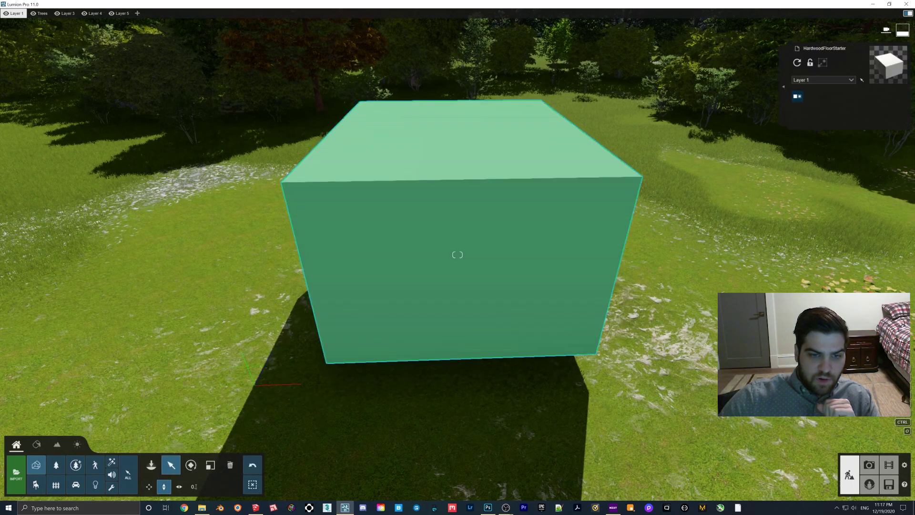
# Search the indoor object library for storage and place a white wooden bookshelf along the room's side wall, rotated to face inward.
pyautogui.press('w')
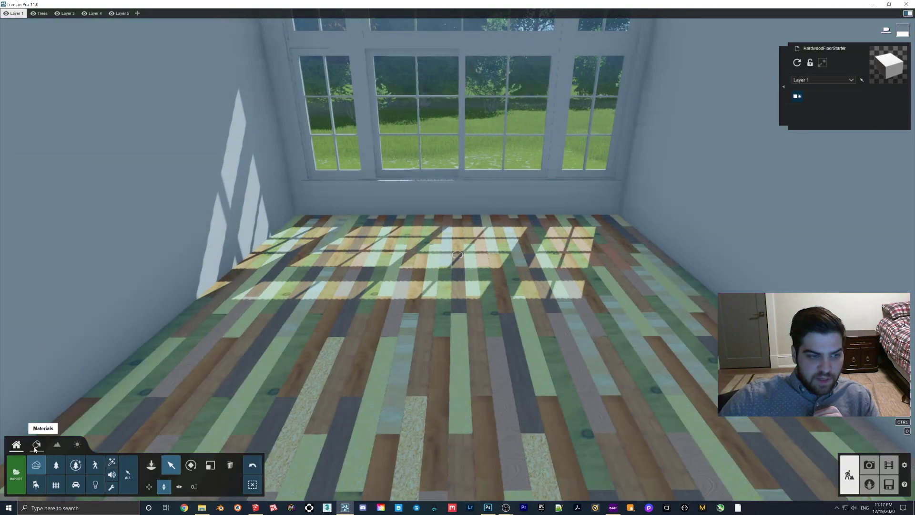
pyautogui.click(36, 485)
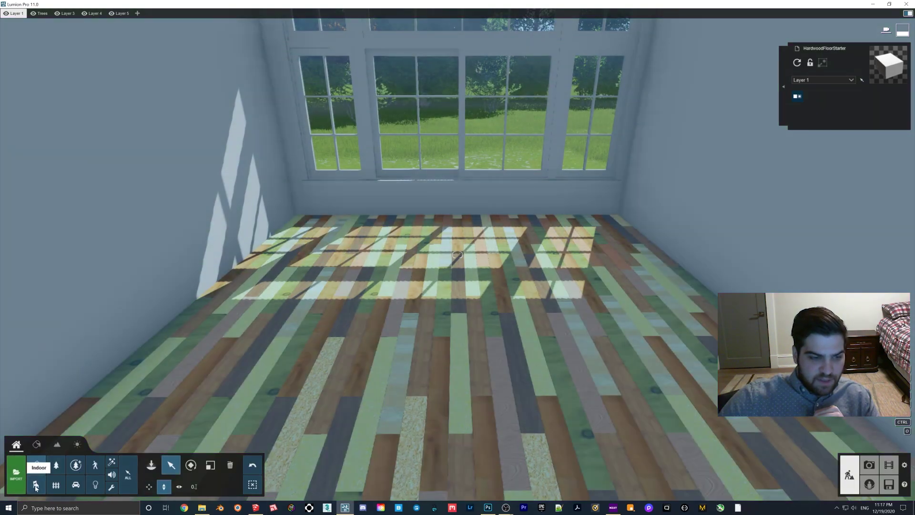
pyautogui.click(151, 466)
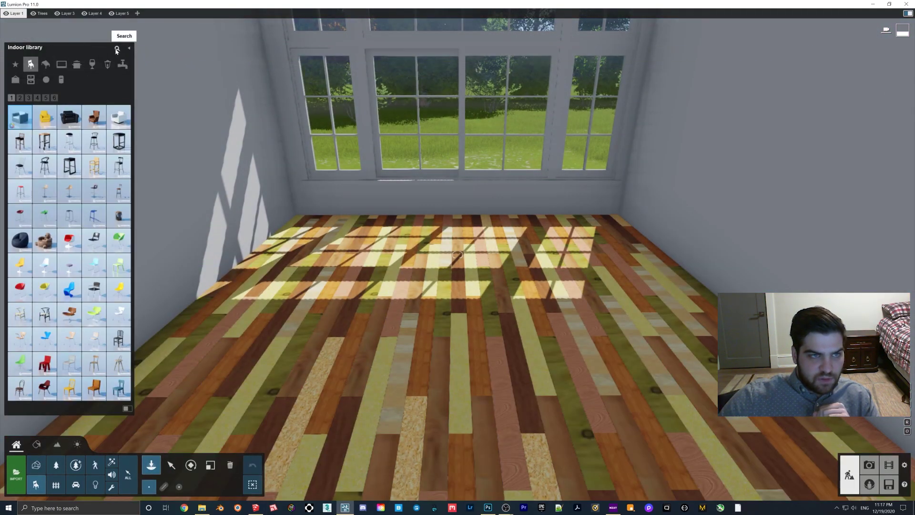
pyautogui.write('storage')
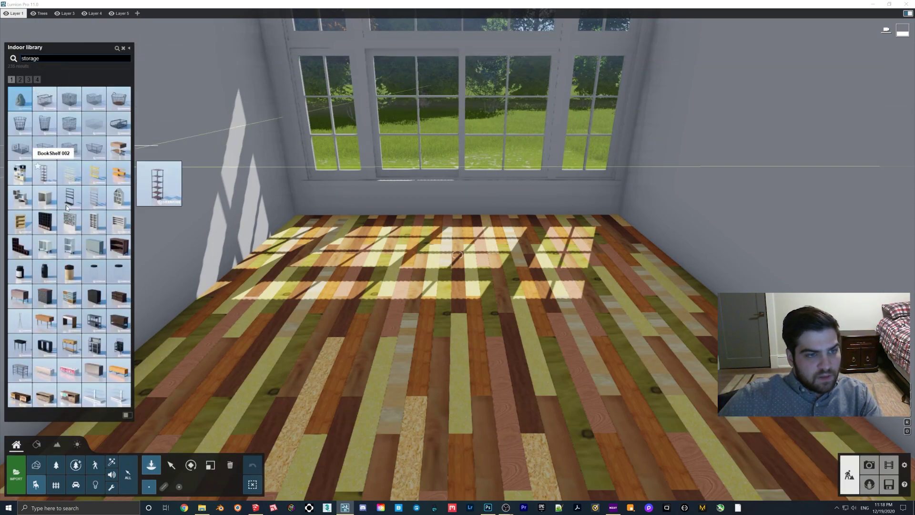
pyautogui.click(98, 227)
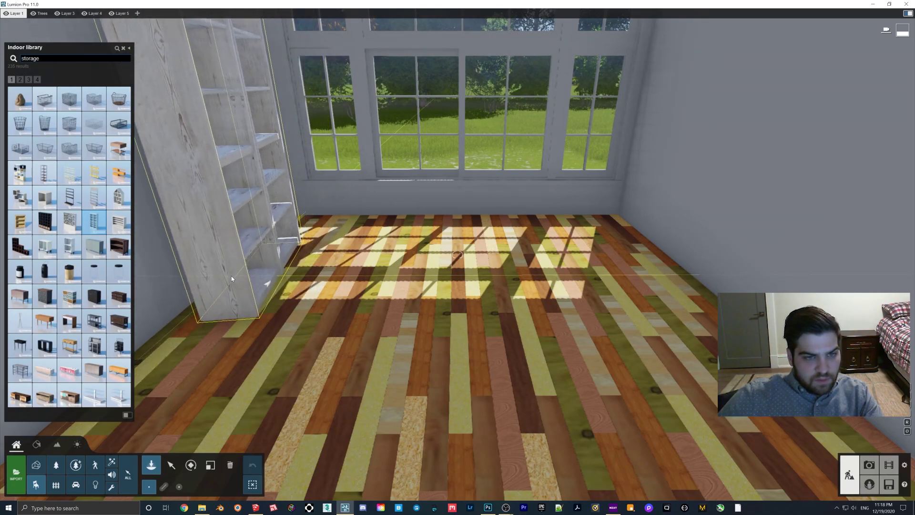
pyautogui.press('r')
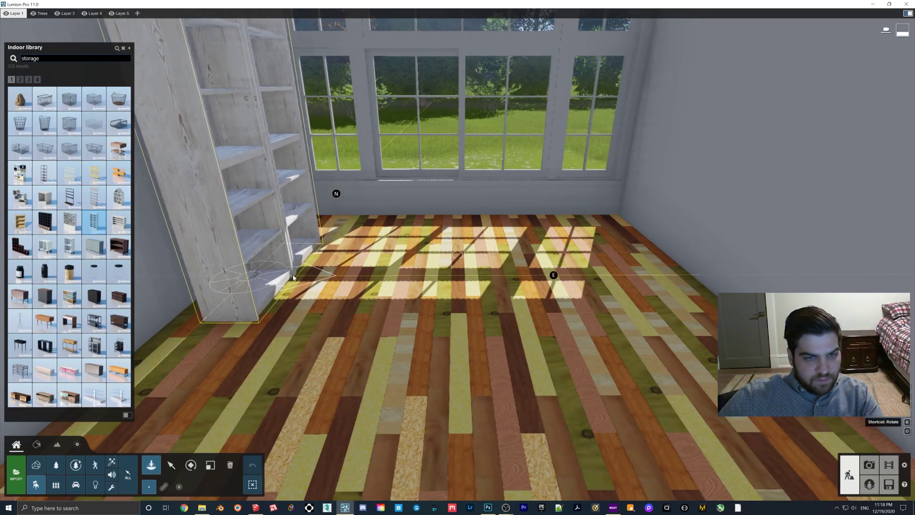
pyautogui.click(229, 275)
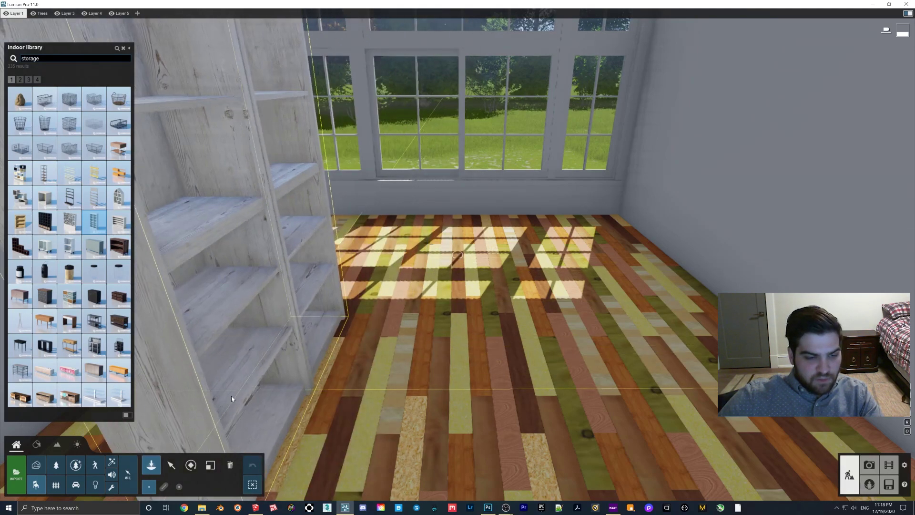
# Assign the Standard material to the floor's plank materials one after another, ending with Wood Board Cork.
pyautogui.click(37, 443)
pyautogui.click(401, 348)
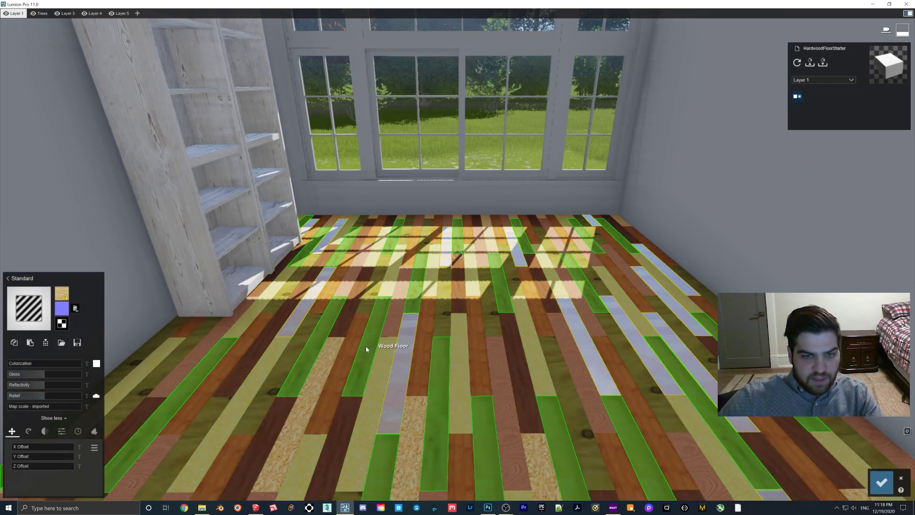
pyautogui.click(378, 352)
pyautogui.click(23, 355)
pyautogui.click(340, 372)
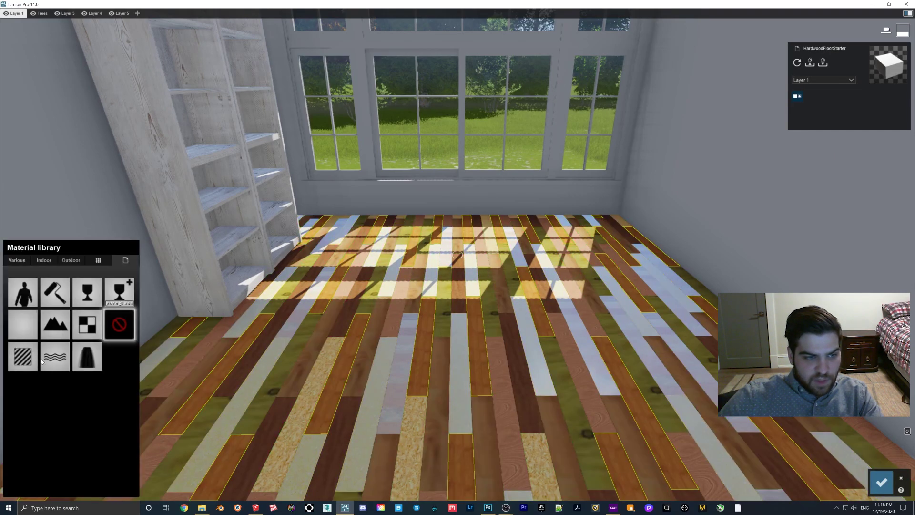
pyautogui.click(23, 356)
pyautogui.click(315, 369)
pyautogui.click(24, 356)
pyautogui.click(309, 359)
pyautogui.click(24, 357)
pyautogui.click(264, 436)
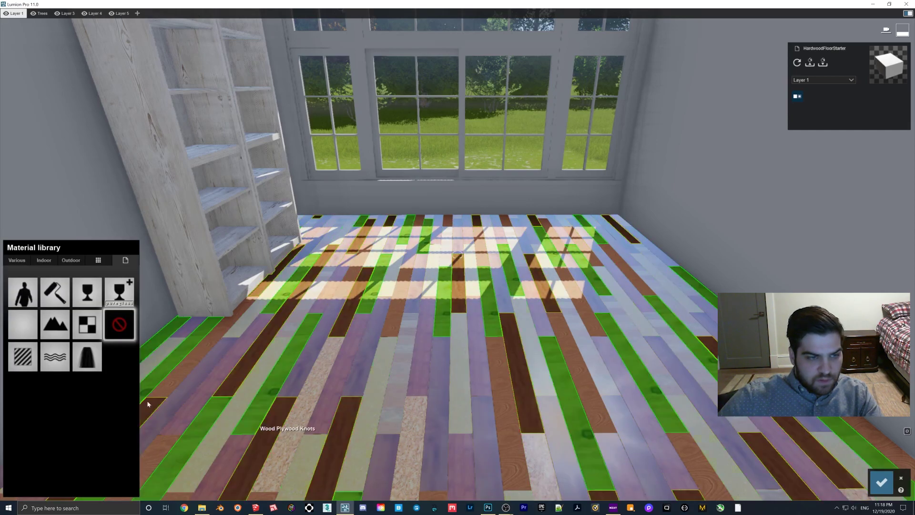
pyautogui.click(30, 358)
pyautogui.click(272, 396)
pyautogui.click(28, 356)
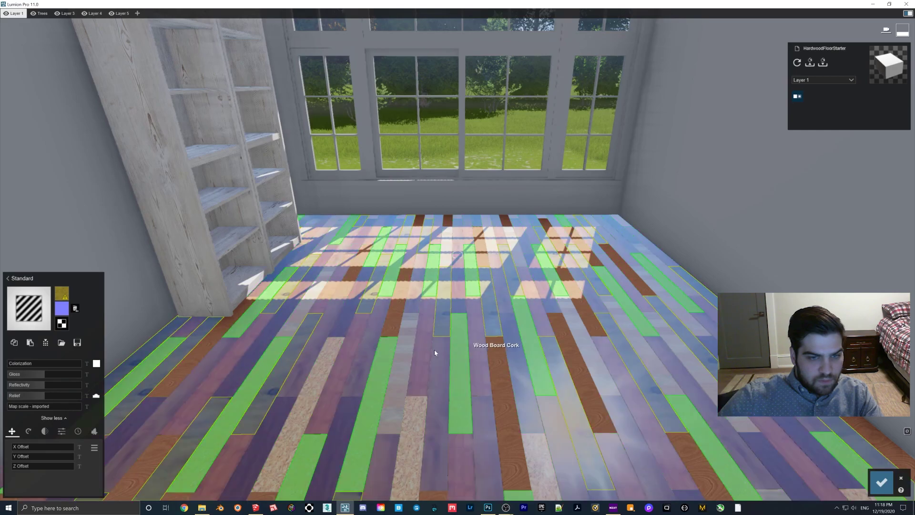
pyautogui.click(17, 362)
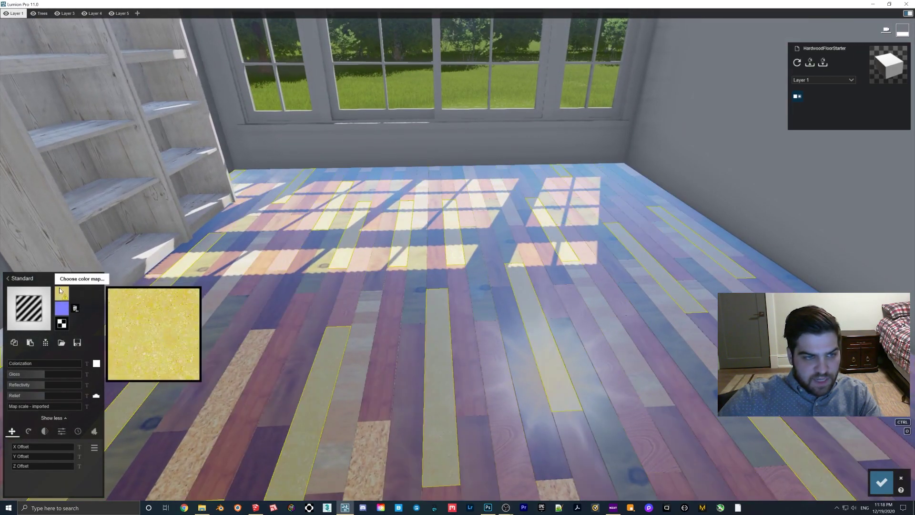
# Load TW_0078_Wood78_Base_Color4K as color map and the TW_0078_Wood78_Normal4KGLOSS Targa as normal map for the Wood Board Cork planks.
pyautogui.click(62, 293)
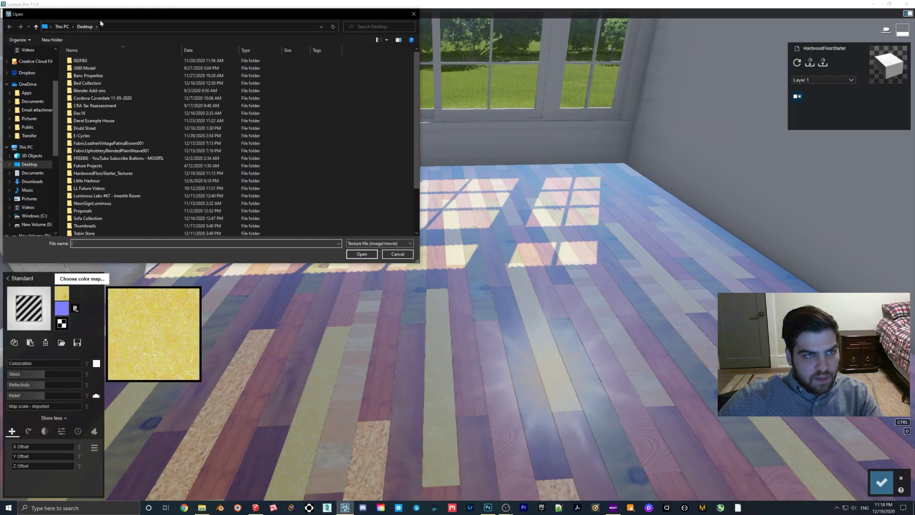
pyautogui.scroll(-1, 36, 169)
pyautogui.click(33, 204)
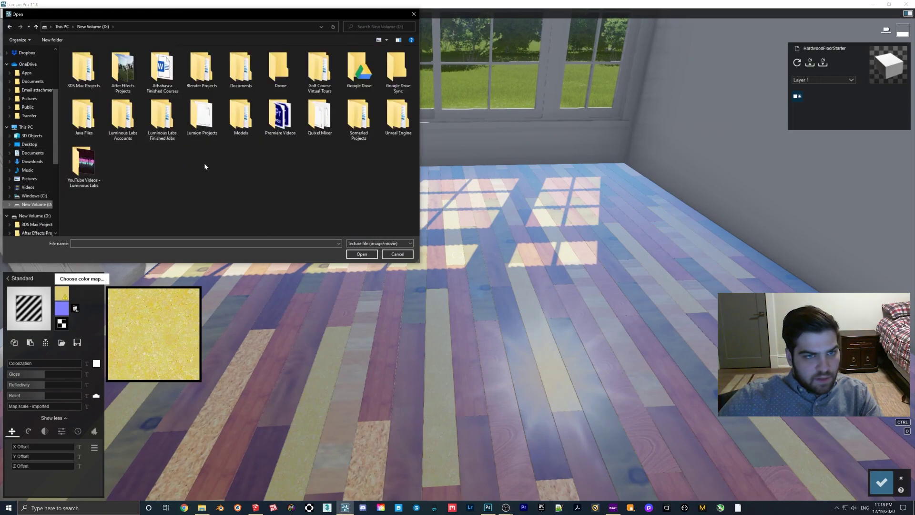
pyautogui.doubleClick(89, 176)
pyautogui.scroll(-15, 407, 124)
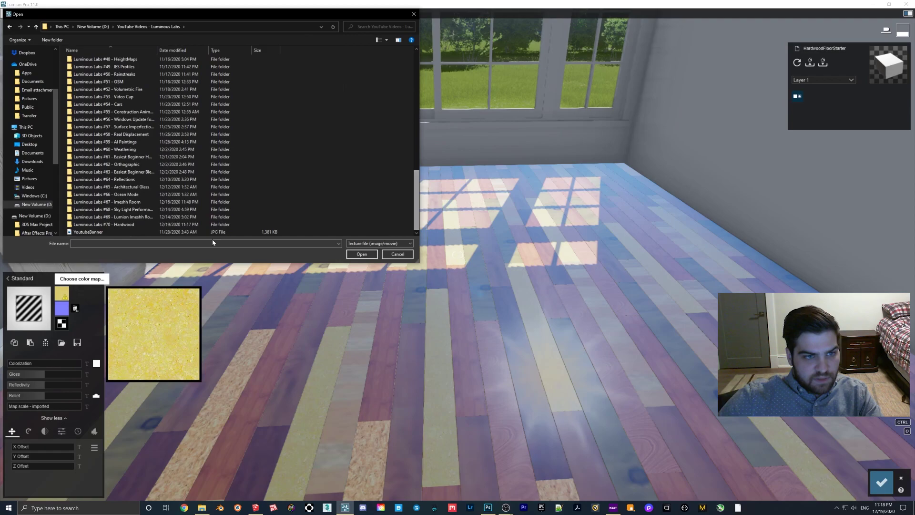
pyautogui.doubleClick(131, 225)
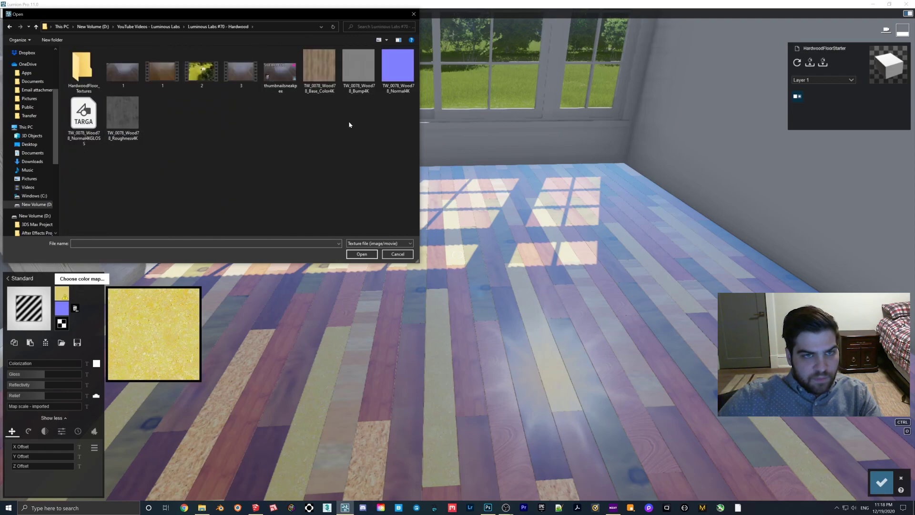
pyautogui.doubleClick(323, 72)
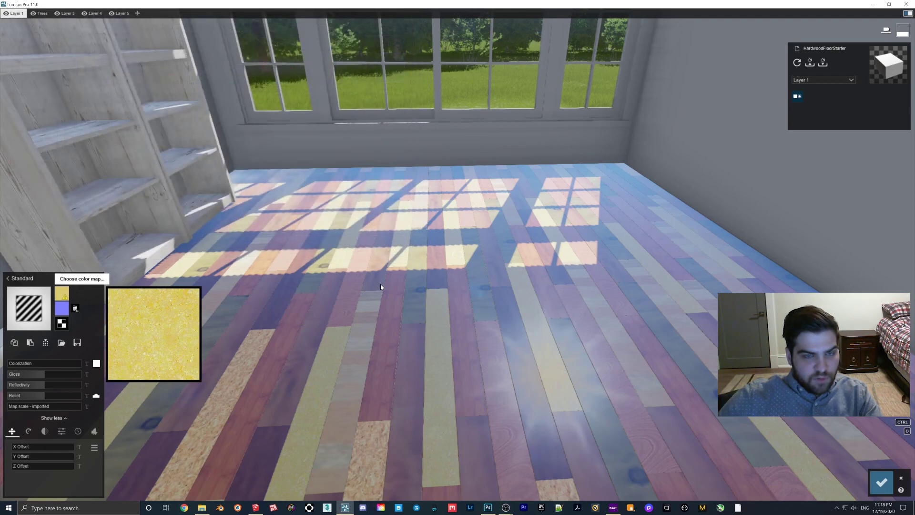
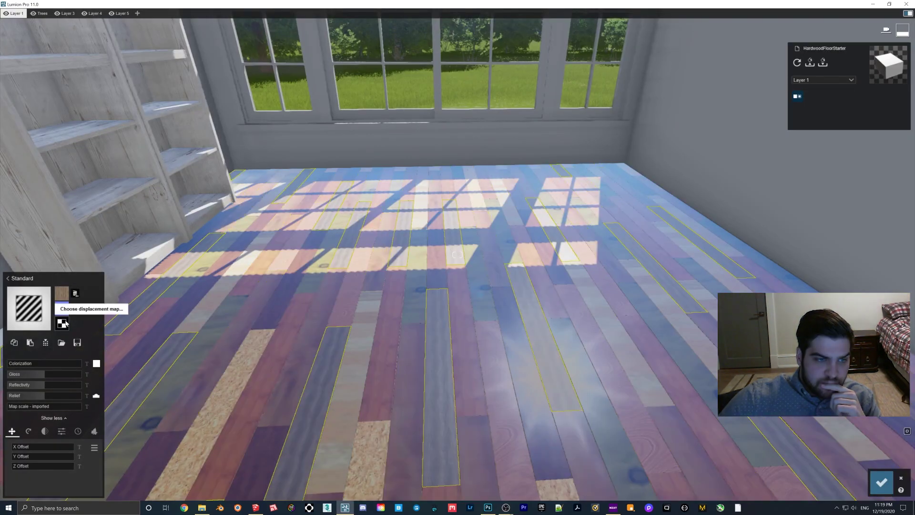
pyautogui.click(63, 309)
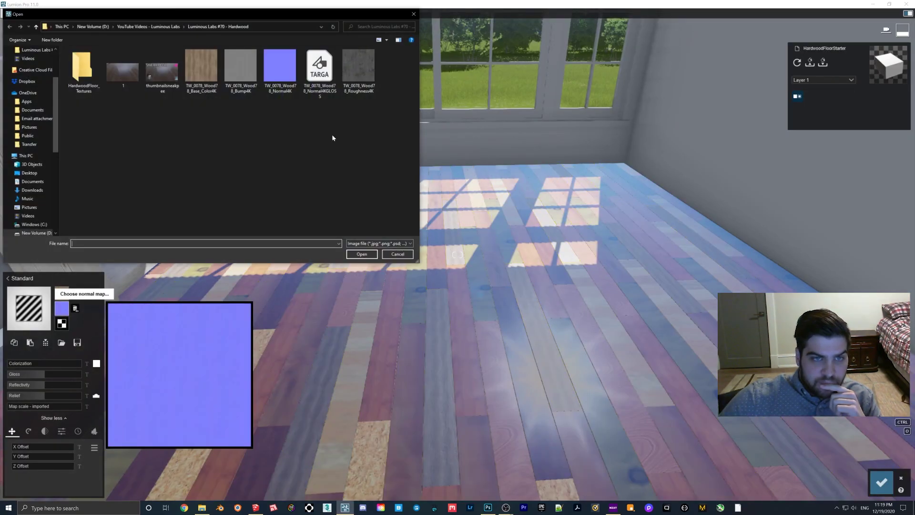
pyautogui.doubleClick(319, 72)
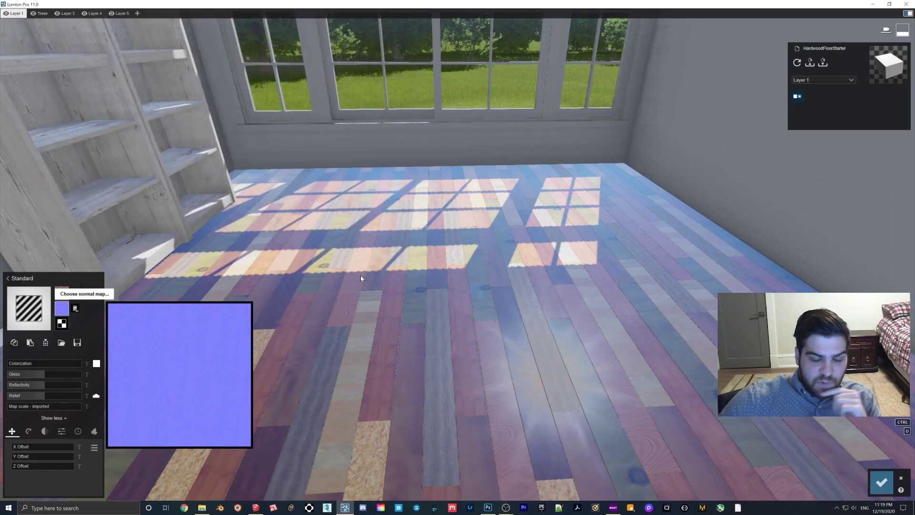
# Rotate the Wood Board Cork planks' texture to a heading of 90° and set its map scale to 1.9.
pyautogui.press('w')
pyautogui.moveTo(382, 282); pyautogui.dragTo(405, 310, button='right')
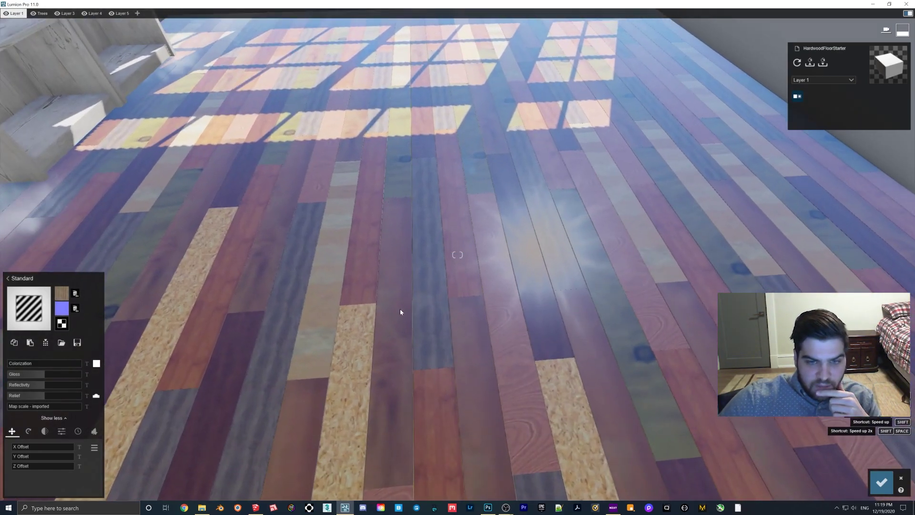
pyautogui.click(22, 408)
pyautogui.moveTo(23, 411); pyautogui.dragTo(23, 410)
pyautogui.click(27, 433)
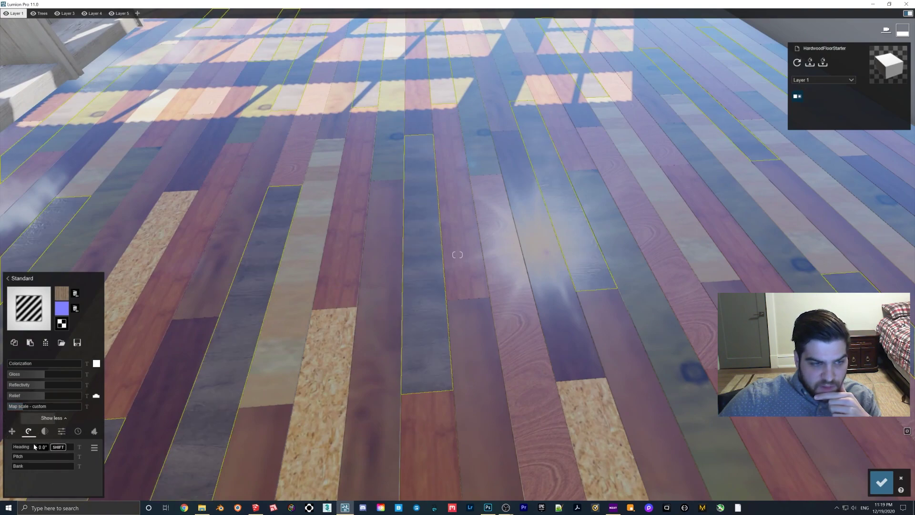
pyautogui.moveTo(20, 449); pyautogui.dragTo(27, 449)
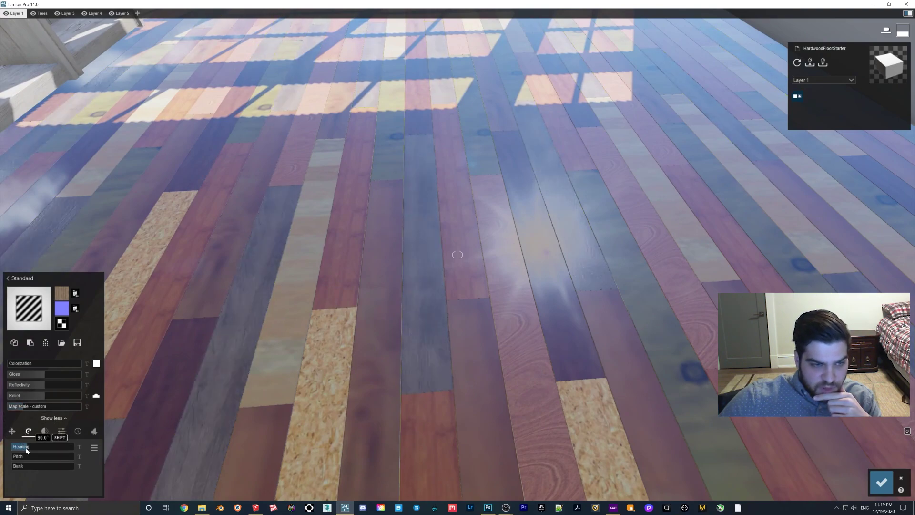
pyautogui.moveTo(471, 311); pyautogui.dragTo(415, 321, button='right')
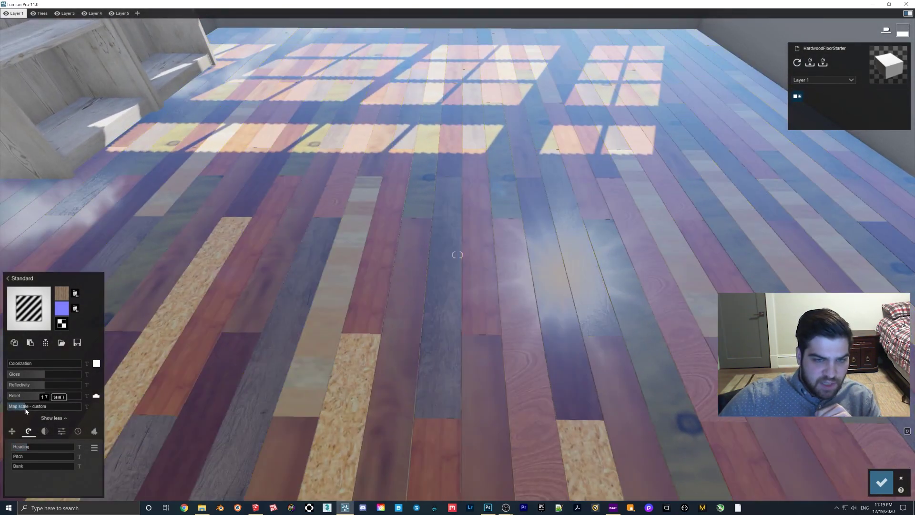
pyautogui.moveTo(27, 408); pyautogui.dragTo(25, 408)
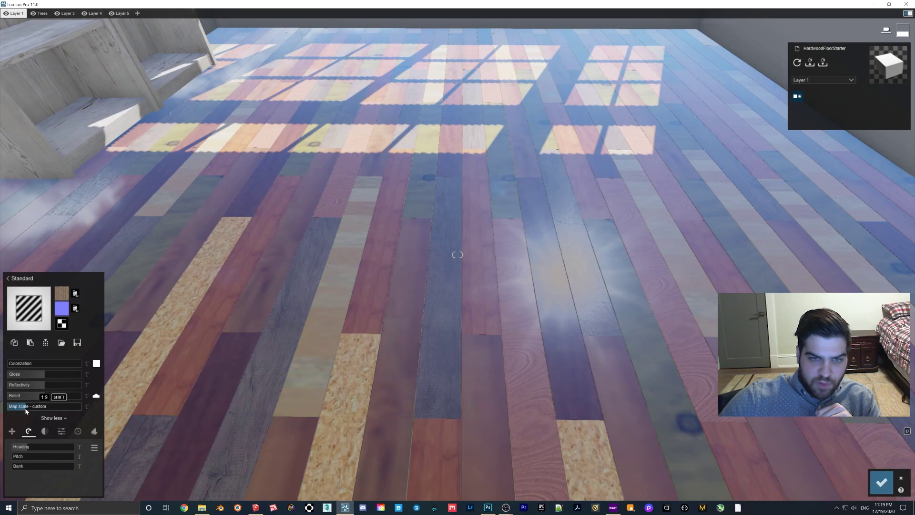
# Set the Wood Board Cork planks' reflectivity to 0.9 and fine-tune their gloss and relief.
pyautogui.scroll(-4, 420, 308)
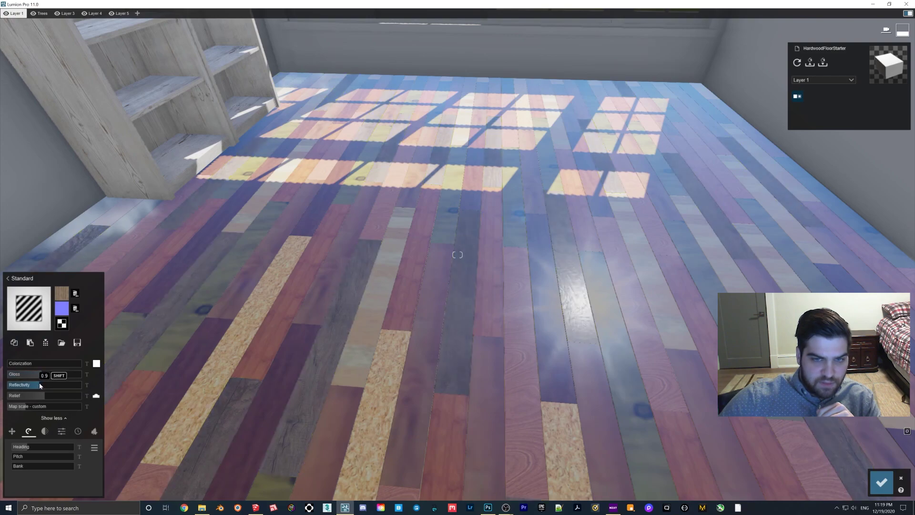
pyautogui.moveTo(291, 295); pyautogui.dragTo(314, 298, button='right')
pyautogui.press('w')
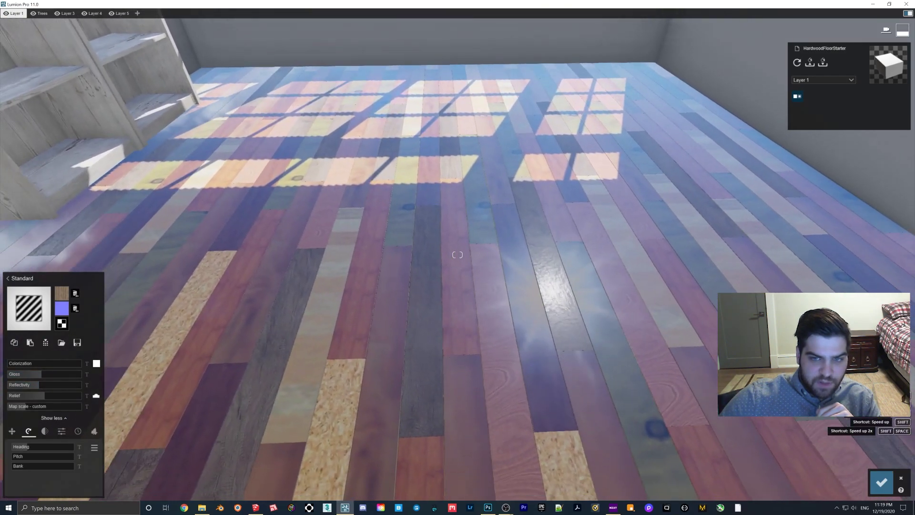
pyautogui.moveTo(472, 393); pyautogui.dragTo(466, 396, button='right')
pyautogui.press('s')
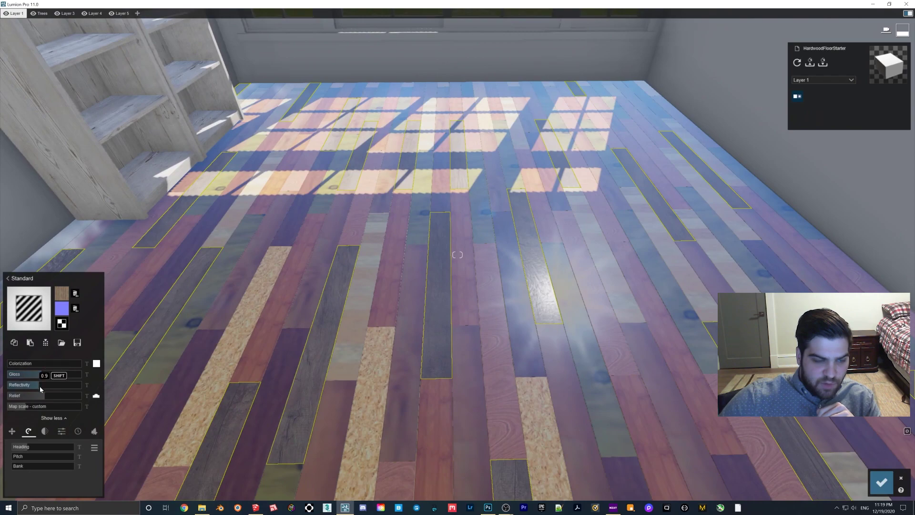
pyautogui.moveTo(47, 392)
pyautogui.mouseDown()
pyautogui.moveTo(77, 397)
pyautogui.moveTo(46, 394)
pyautogui.mouseUp()
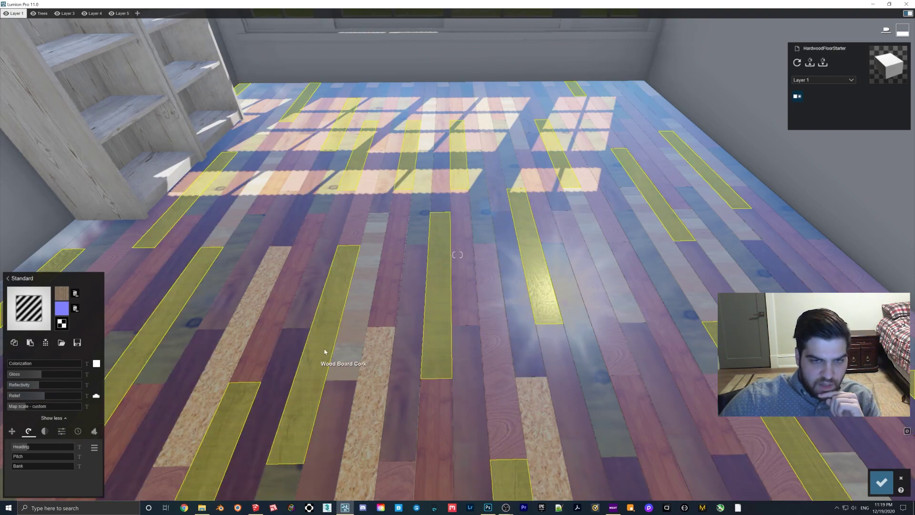
# Give the adjacent reddish planks the same wood material and shift its X and Y offsets, with the Z offset at 0.3.
pyautogui.click(388, 297)
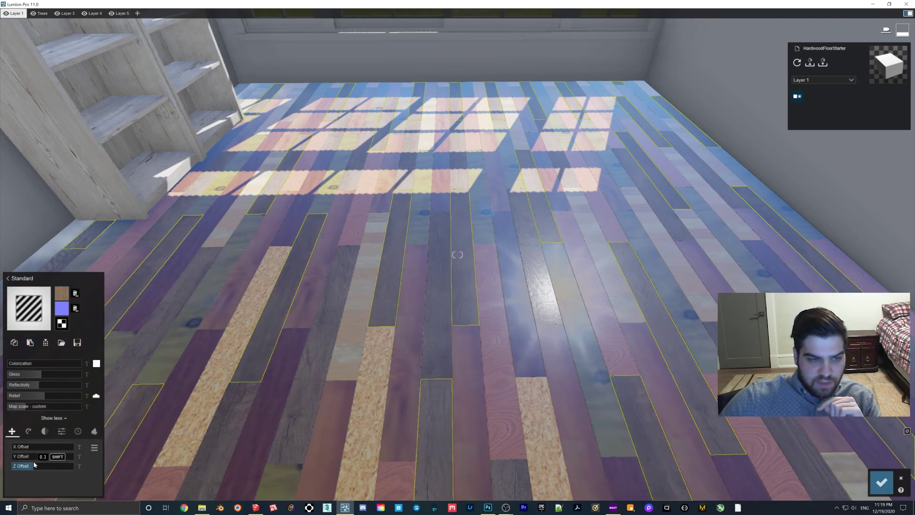
pyautogui.moveTo(29, 446); pyautogui.dragTo(51, 447)
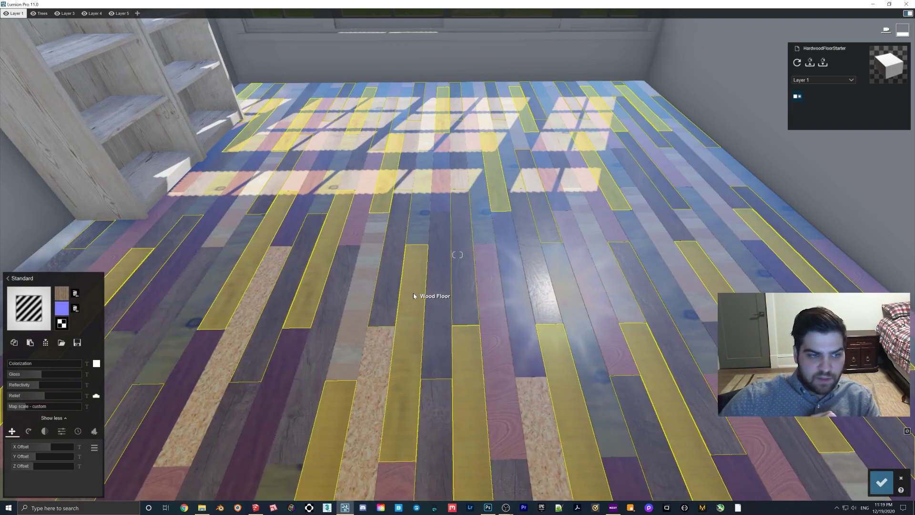
# Give the Wood Floor planks the copied wood material with a shifted offset and a heading of 270°.
pyautogui.click(29, 343)
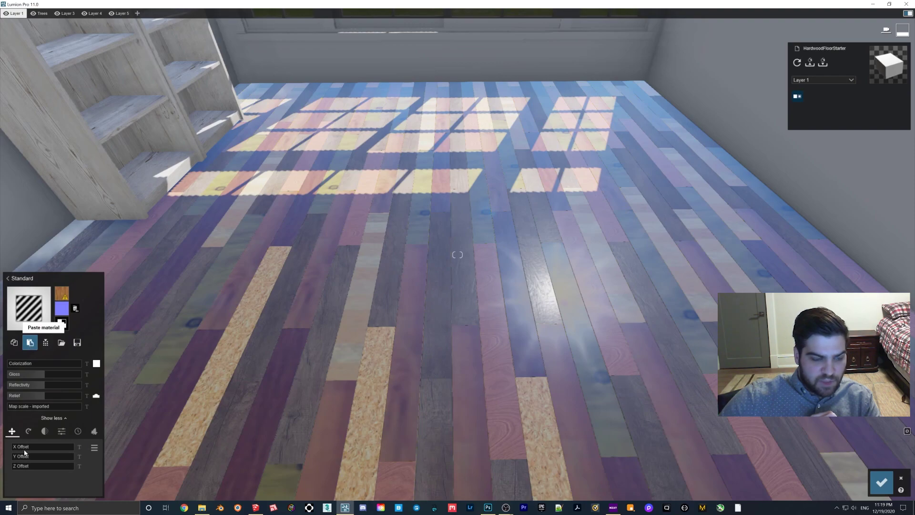
pyautogui.moveTo(20, 447); pyautogui.dragTo(59, 467)
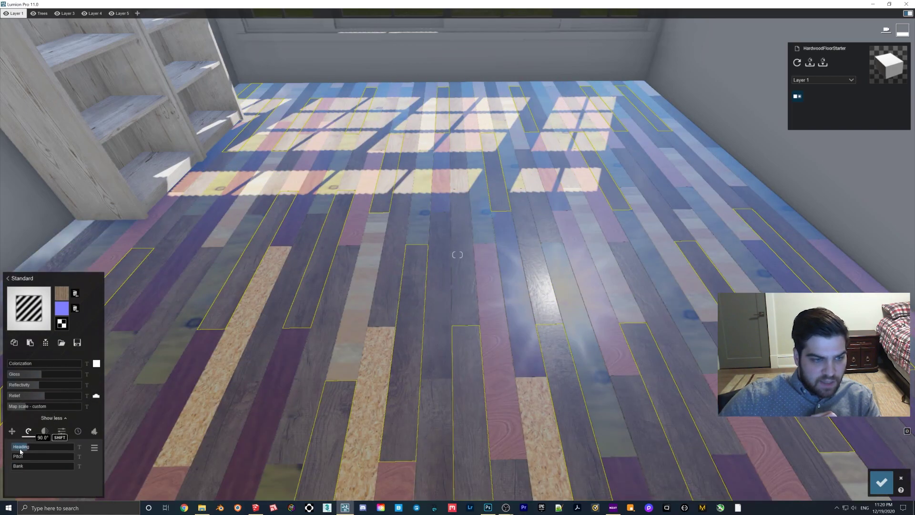
pyautogui.moveTo(27, 451); pyautogui.dragTo(58, 447)
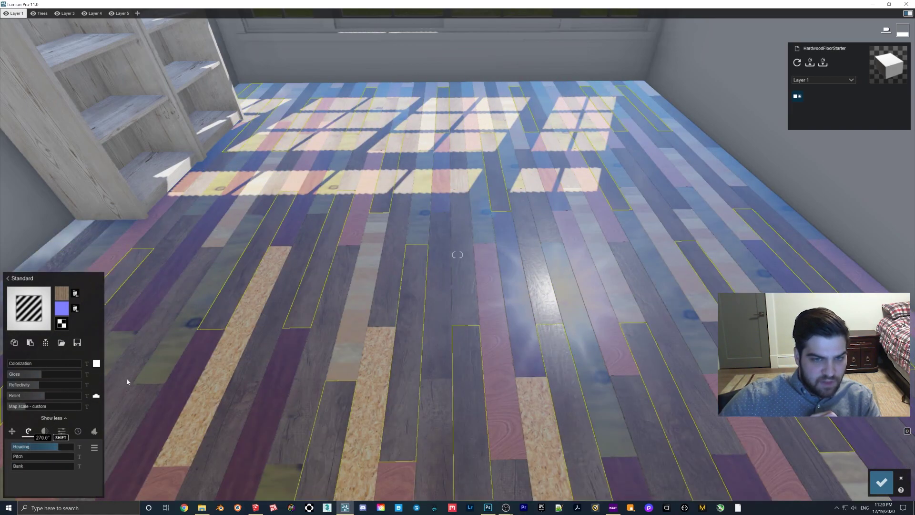
# Paste the copied wood material onto the olive-green planks and move their X offset close to its maximum.
pyautogui.click(30, 343)
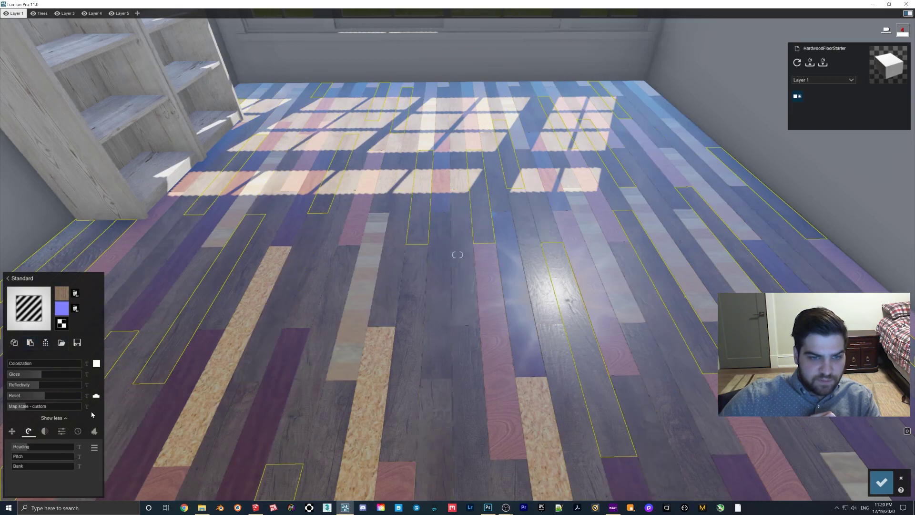
pyautogui.moveTo(24, 456); pyautogui.dragTo(69, 450)
pyautogui.click(12, 430)
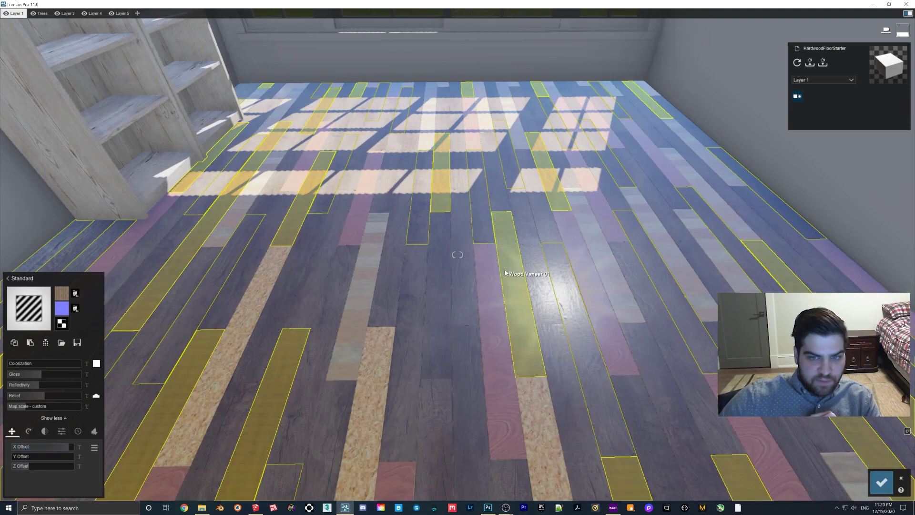
# Paste the wood material onto the light red grained planks and give them their own X, Y and Z offsets.
pyautogui.click(493, 309)
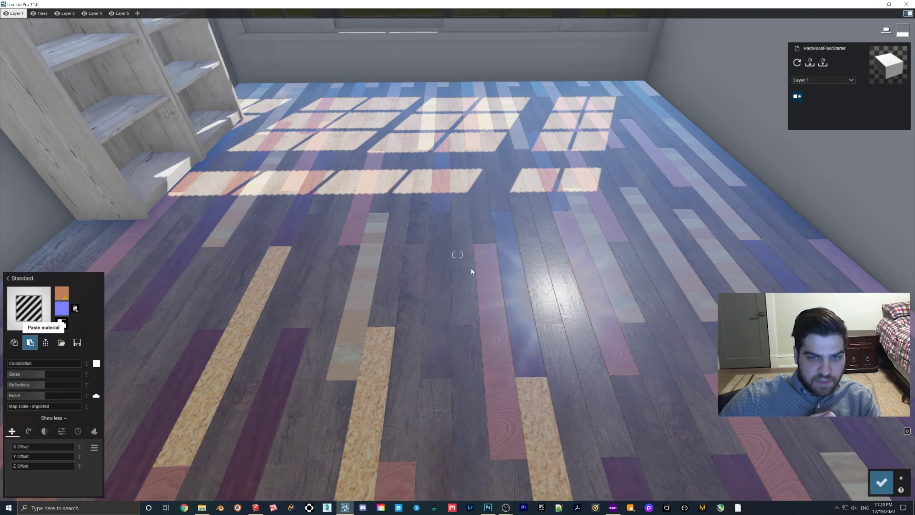
pyautogui.moveTo(25, 448); pyautogui.dragTo(47, 466)
pyautogui.click(12, 431)
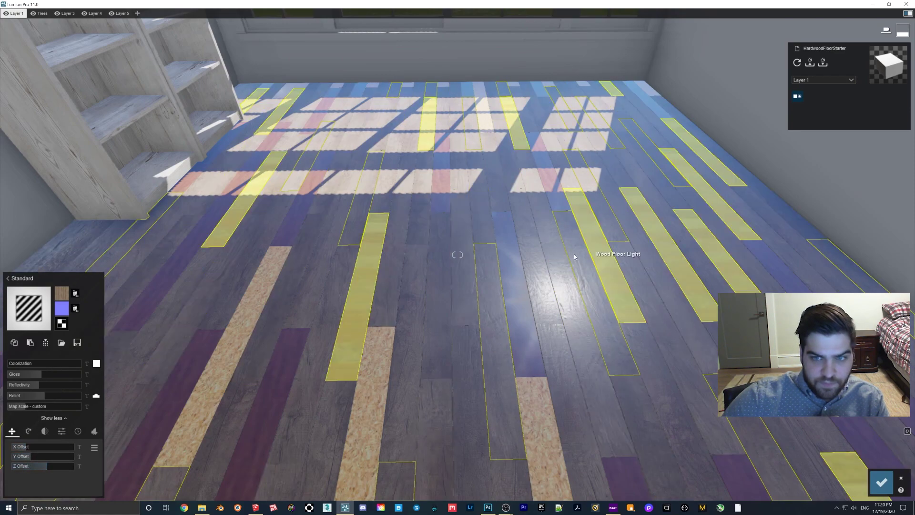
# Apply the wood material to the Wood Floor Light and Wood Veneer 01 planks, giving each set a different offset.
pyautogui.click(601, 243)
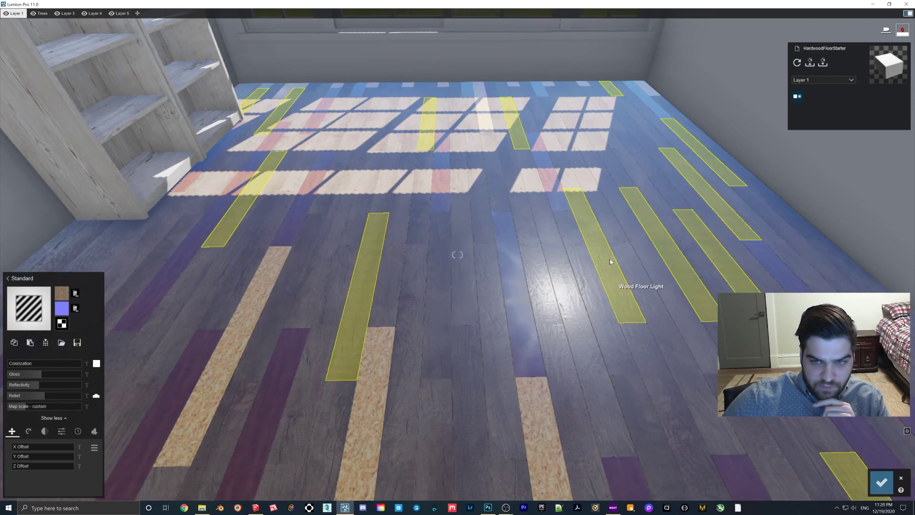
pyautogui.moveTo(19, 466); pyautogui.dragTo(65, 465)
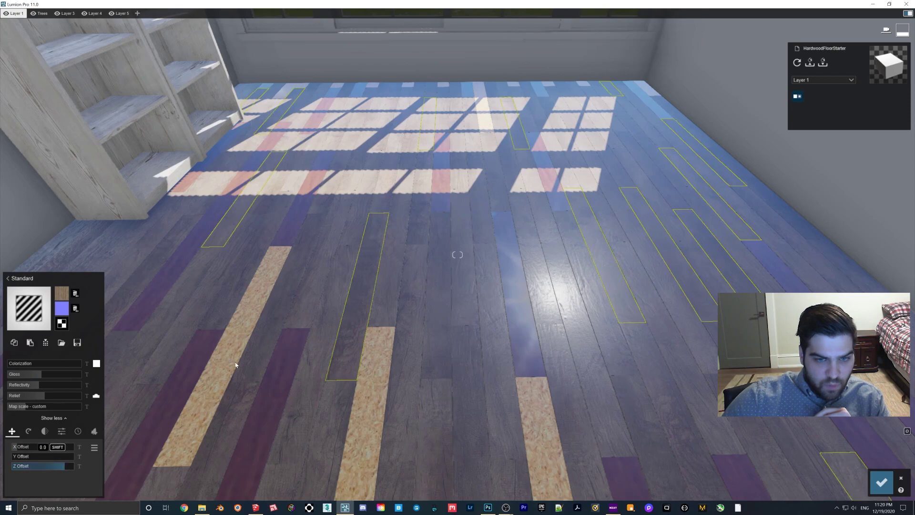
pyautogui.click(29, 341)
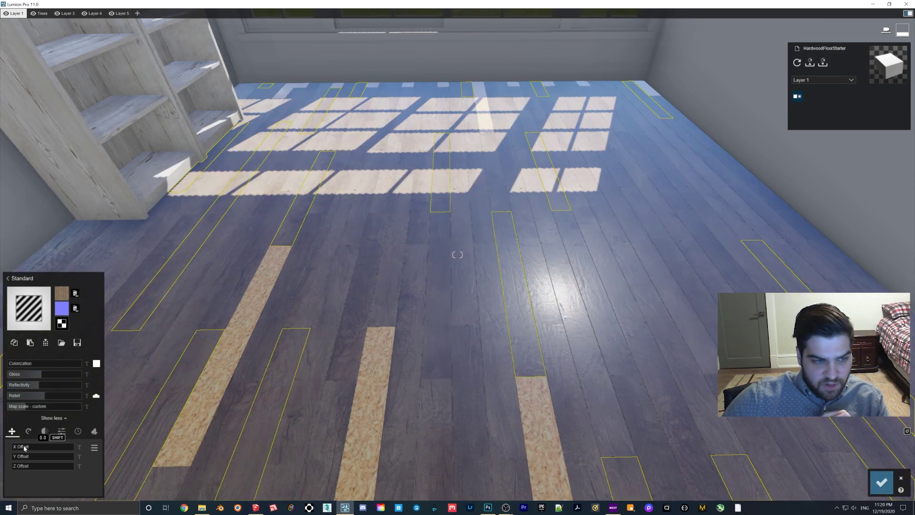
pyautogui.moveTo(27, 468); pyautogui.dragTo(37, 466)
# Replace the Wood OSB planks' material with the copied wood, shifting the X offset and setting the Z offset to 0.3.
pyautogui.click(259, 325)
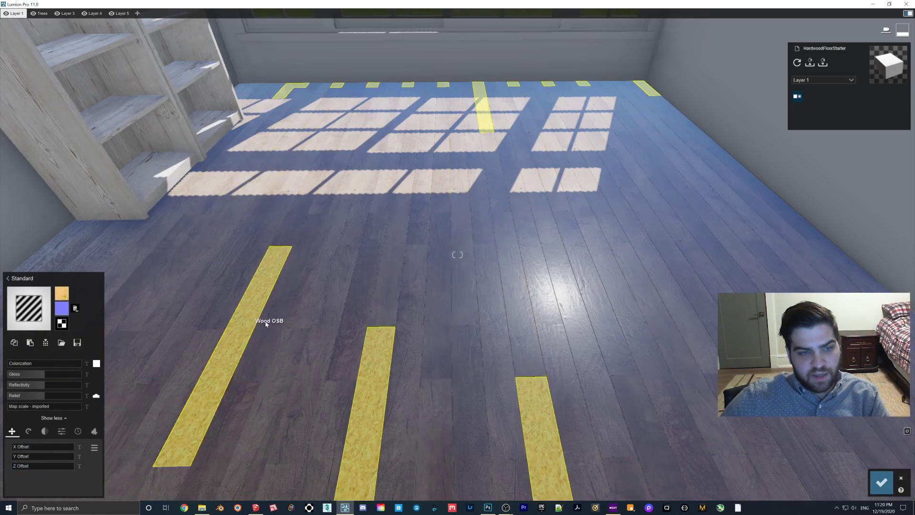
pyautogui.click(29, 342)
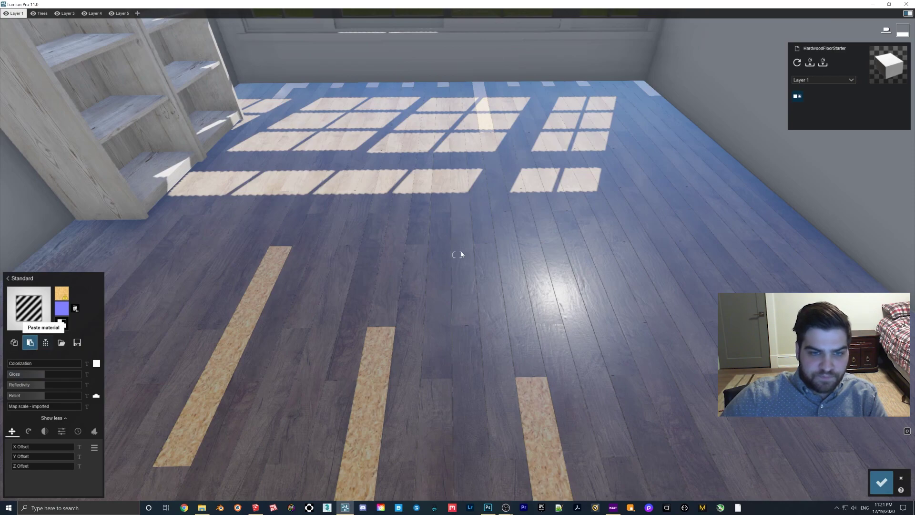
pyautogui.moveTo(433, 325); pyautogui.dragTo(420, 366, button='right')
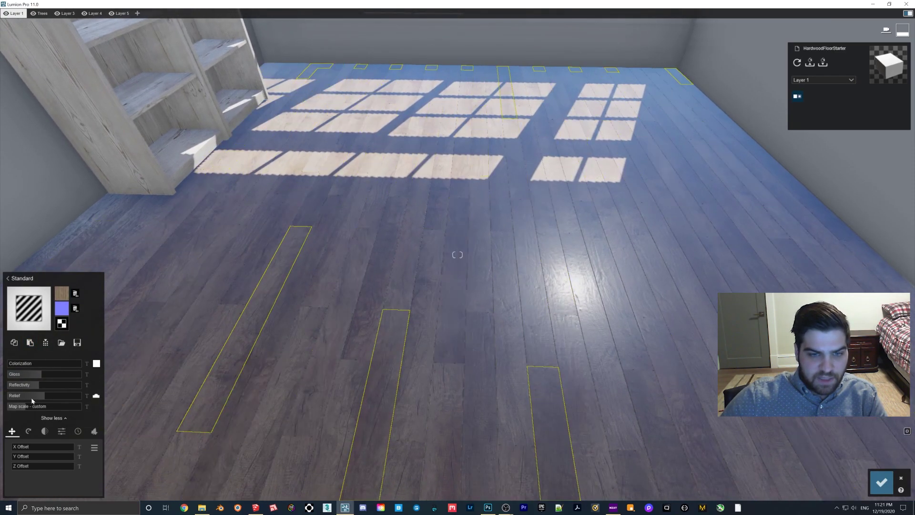
pyautogui.moveTo(20, 448); pyautogui.dragTo(31, 467)
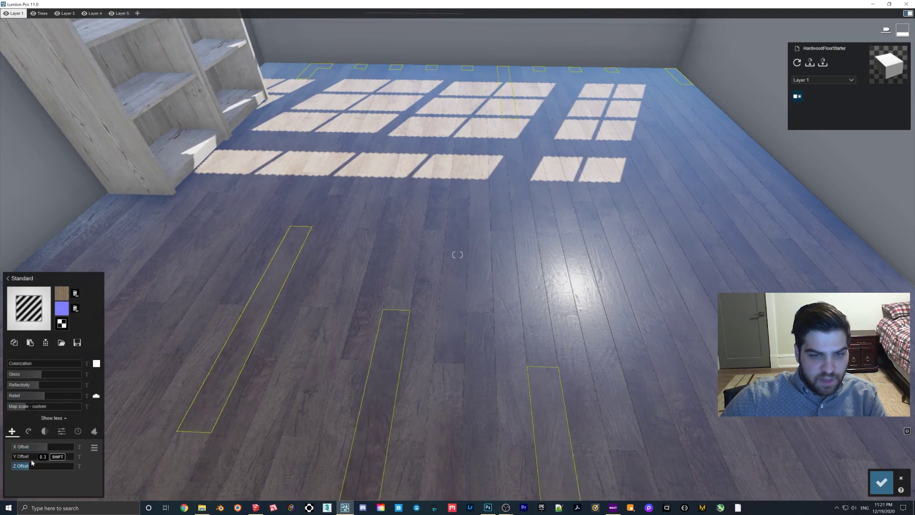
# Save the material changes made to the floor planks.
pyautogui.press('w')
pyautogui.press('s')
pyautogui.moveTo(457, 254); pyautogui.dragTo(455, 176, button='right')
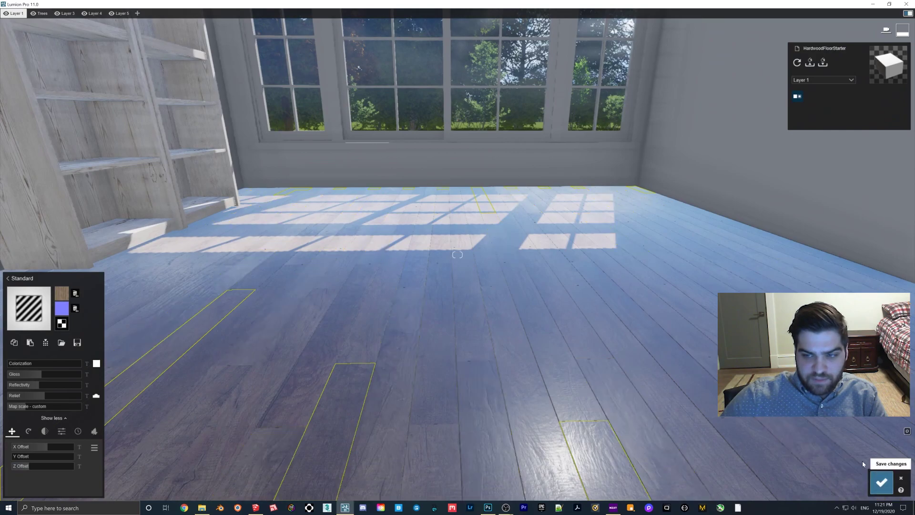
pyautogui.click(881, 481)
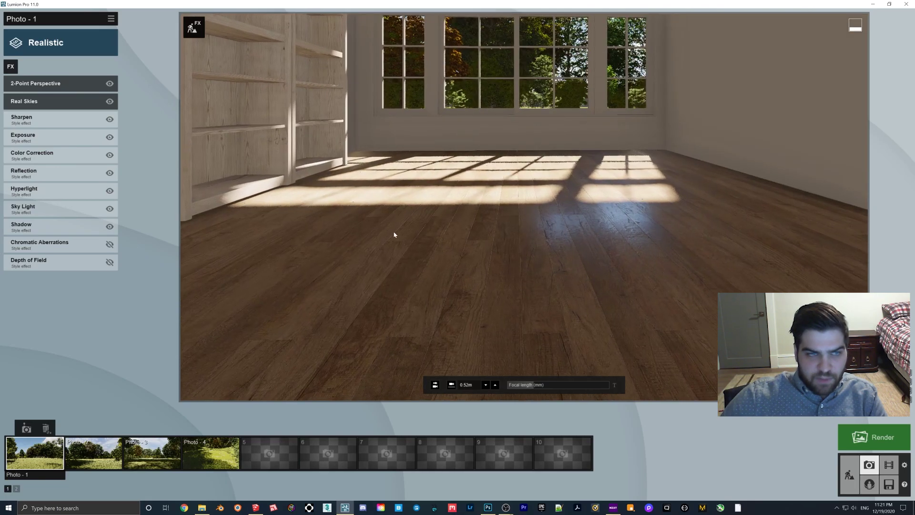
# Change the photo's Real Skies effect to the third Overcast sky and raise its brightness to the maximum.
pyautogui.click(42, 101)
pyautogui.click(38, 109)
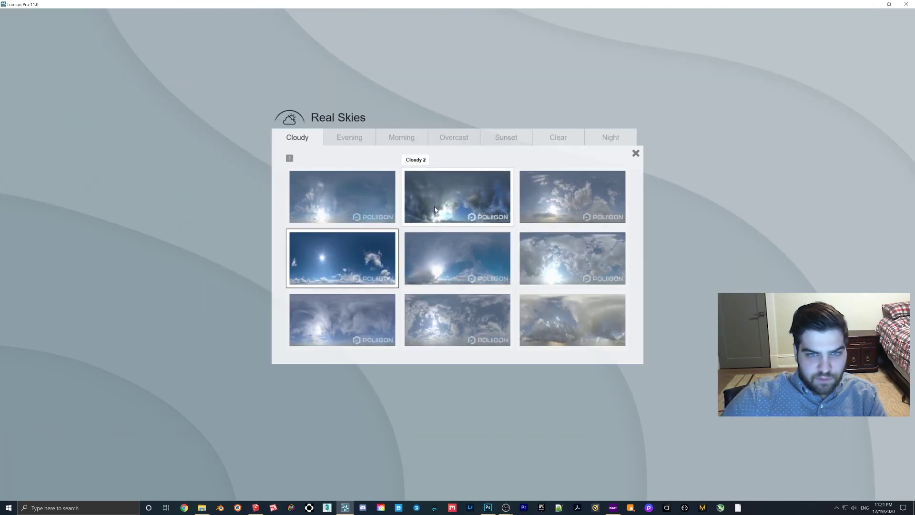
pyautogui.click(457, 138)
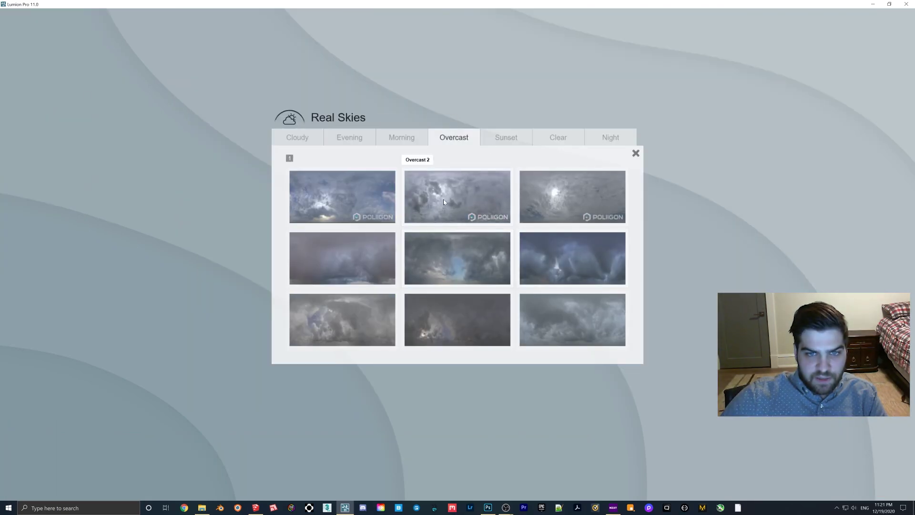
pyautogui.click(567, 198)
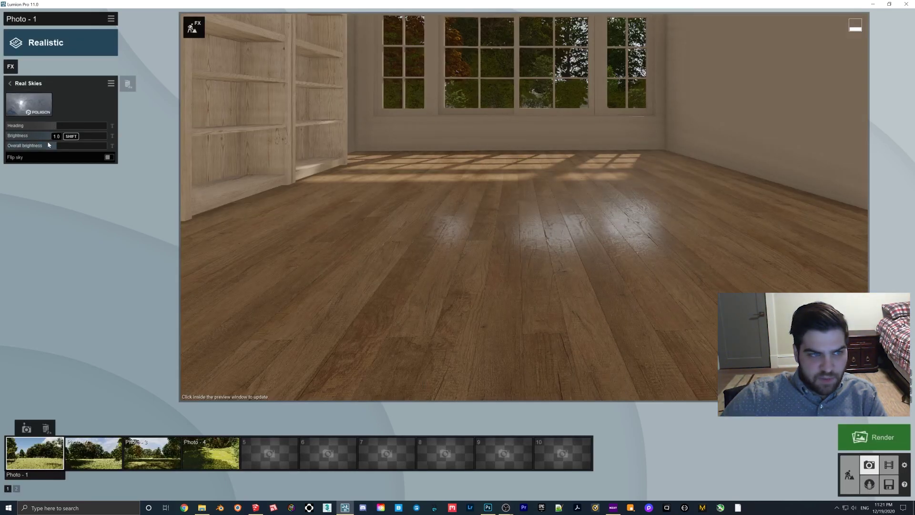
pyautogui.click(467, 181)
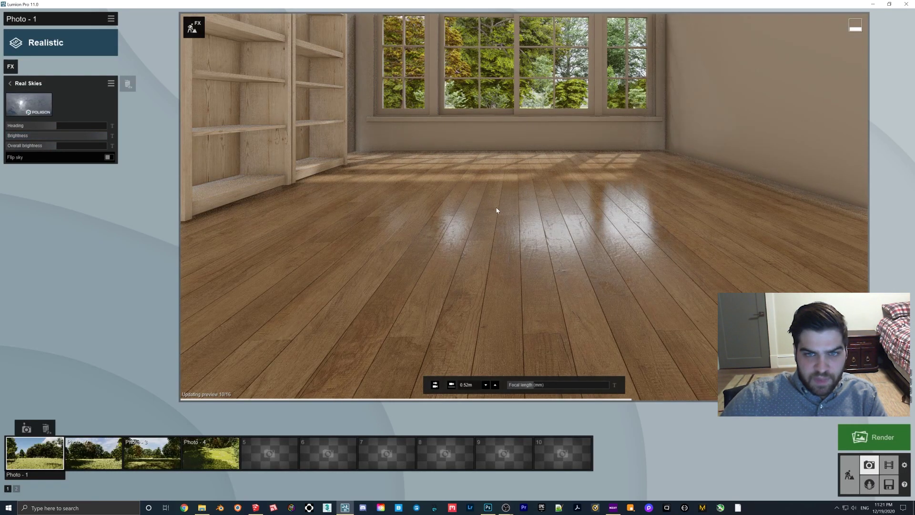
pyautogui.moveTo(571, 229)
pyautogui.mouseDown(button='right')
pyautogui.moveTo(571, 191)
pyautogui.moveTo(571, 265)
pyautogui.moveTo(571, 205)
pyautogui.moveTo(575, 230)
pyautogui.mouseUp(button='right')
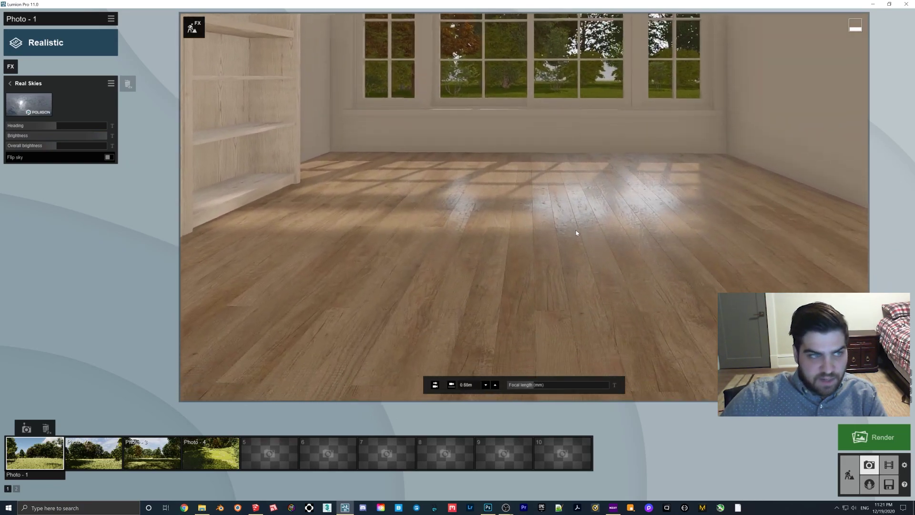
# Cool down the photo's color temperature in the Color Correction effect.
pyautogui.click(23, 83)
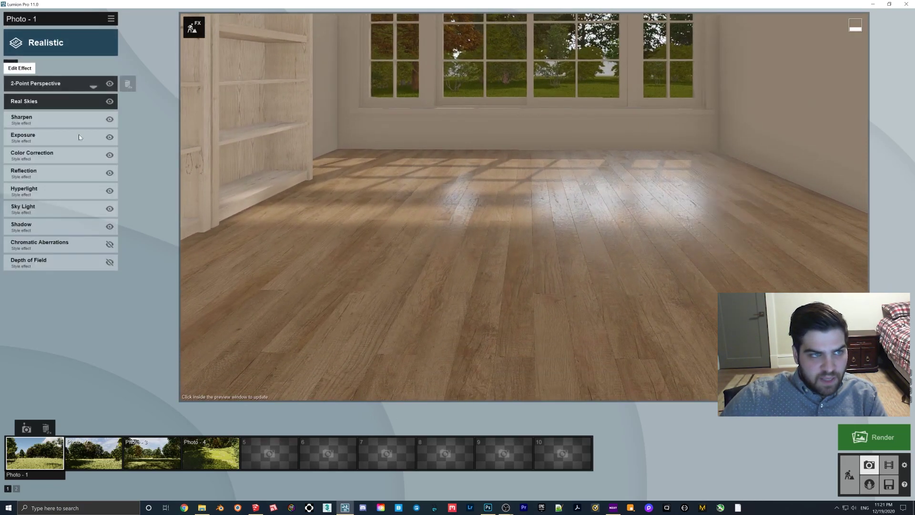
pyautogui.click(32, 154)
pyautogui.click(53, 98)
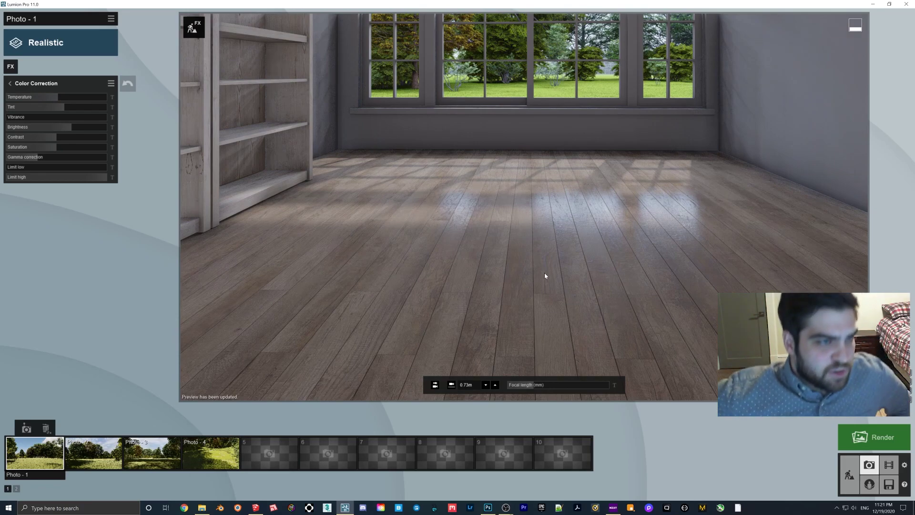
pyautogui.click(10, 83)
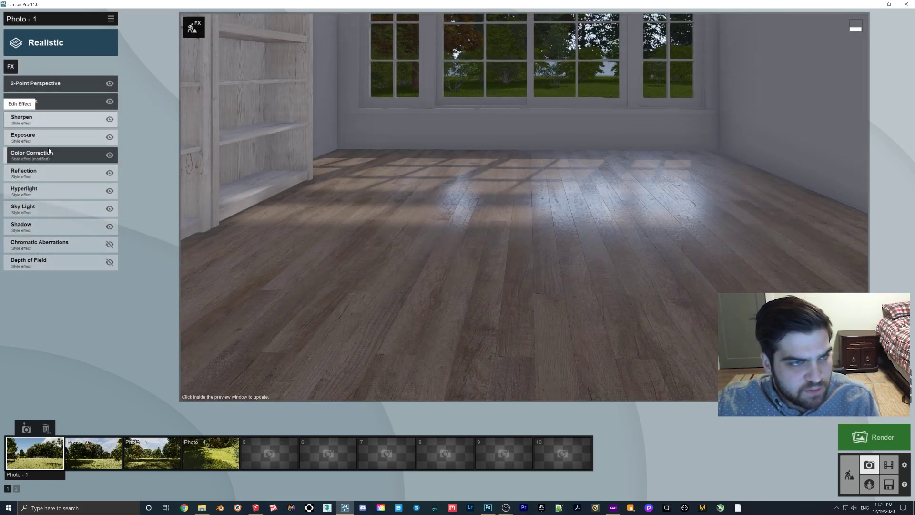
# In the Shadow effect, try the omnishadow at full strength and bring it down to a low level.
pyautogui.click(46, 238)
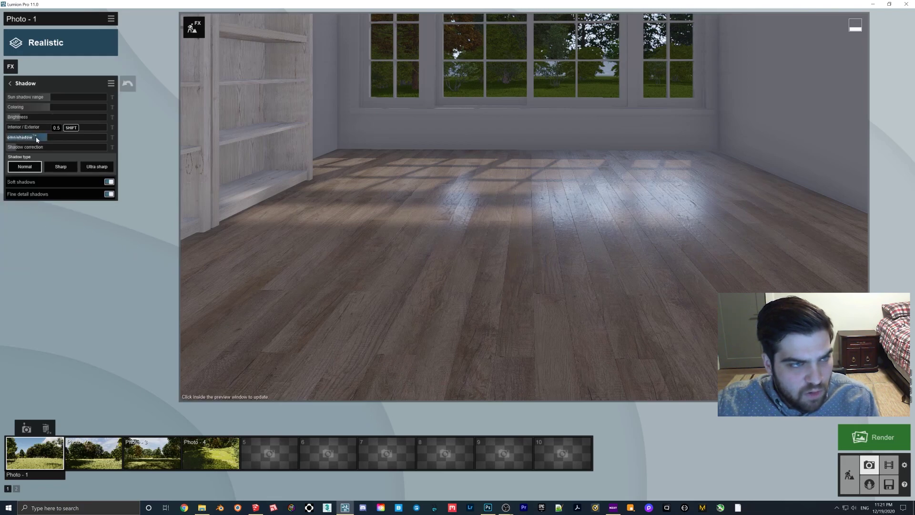
pyautogui.moveTo(78, 137); pyautogui.dragTo(129, 139)
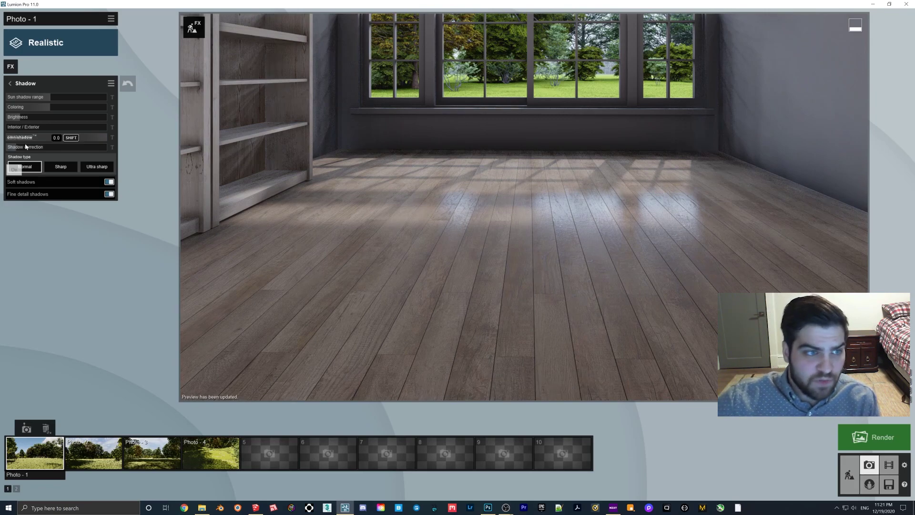
pyautogui.click(36, 137)
pyautogui.click(549, 325)
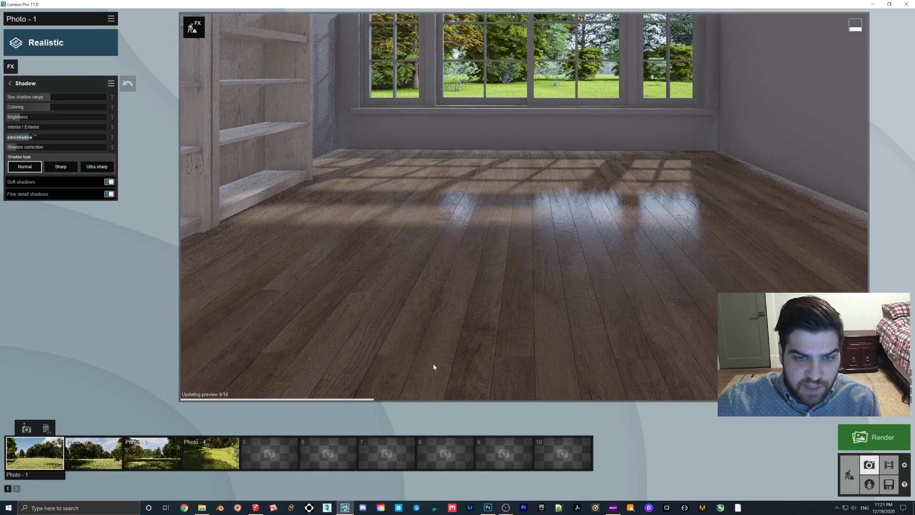
# Try a higher brightness in the Shadow effect and bring it back to a low level.
pyautogui.moveTo(28, 118); pyautogui.dragTo(43, 117)
pyautogui.click(318, 225)
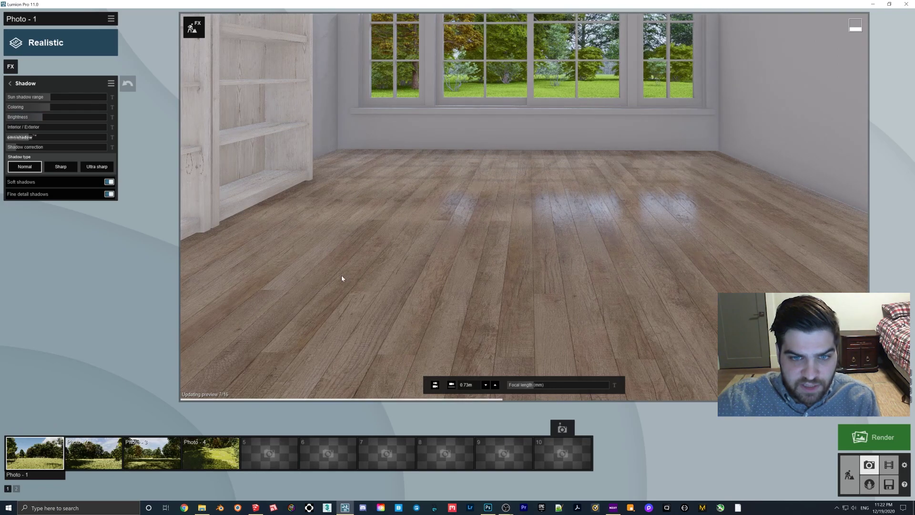
pyautogui.moveTo(38, 118)
pyautogui.moveTo(38, 118); pyautogui.dragTo(24, 116)
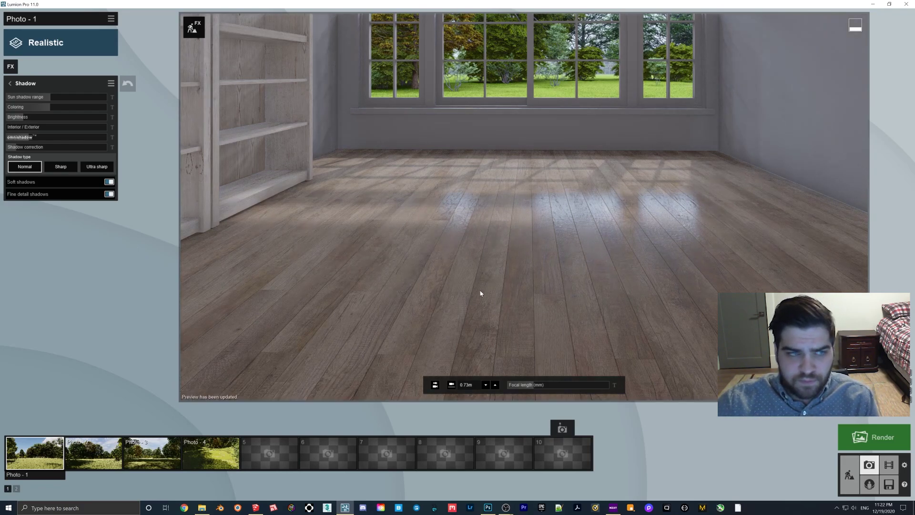
# Compare different omnishadow strengths on the floor preview and settle on 0.2.
pyautogui.moveTo(548, 210); pyautogui.dragTo(561, 206, button='right')
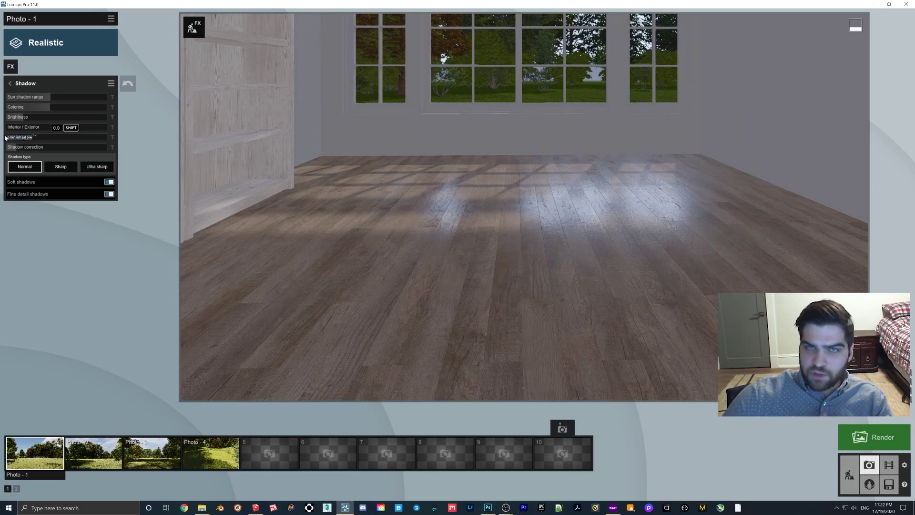
pyautogui.moveTo(18, 138); pyautogui.dragTo(89, 140)
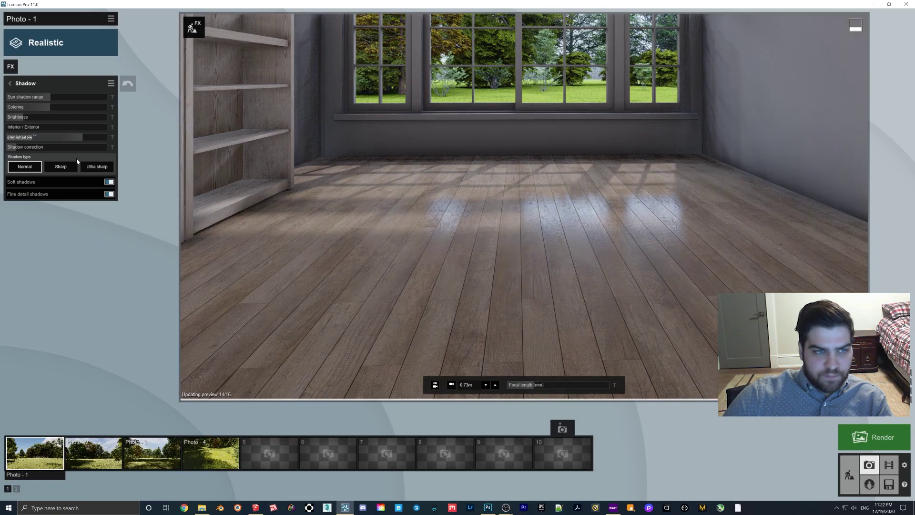
pyautogui.click(47, 138)
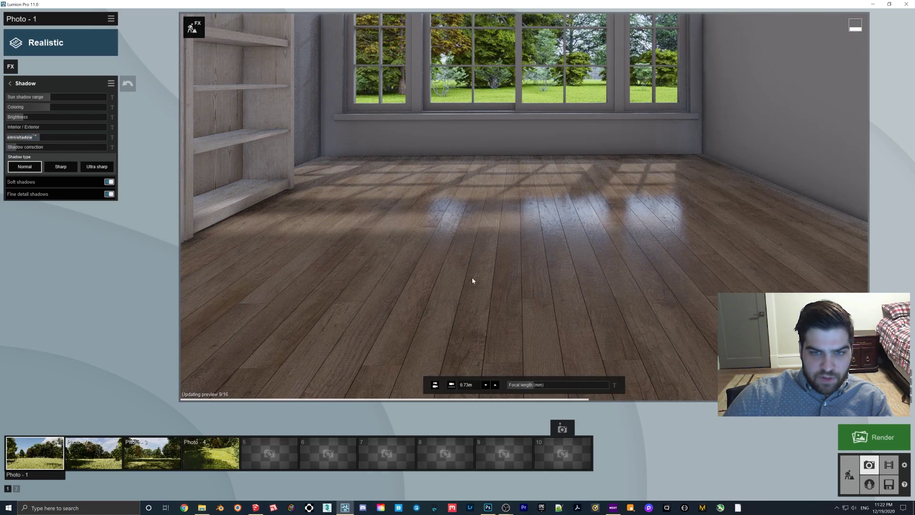
pyautogui.moveTo(39, 138); pyautogui.dragTo(32, 139)
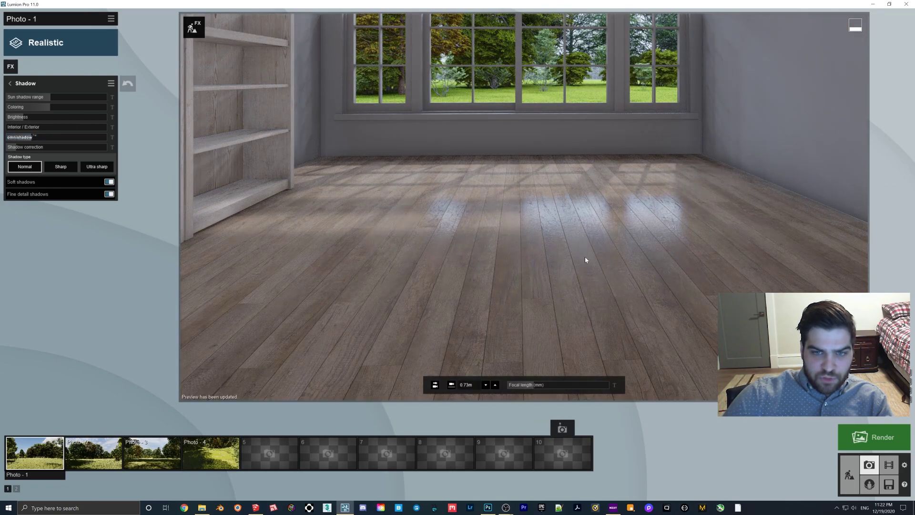
pyautogui.click(29, 138)
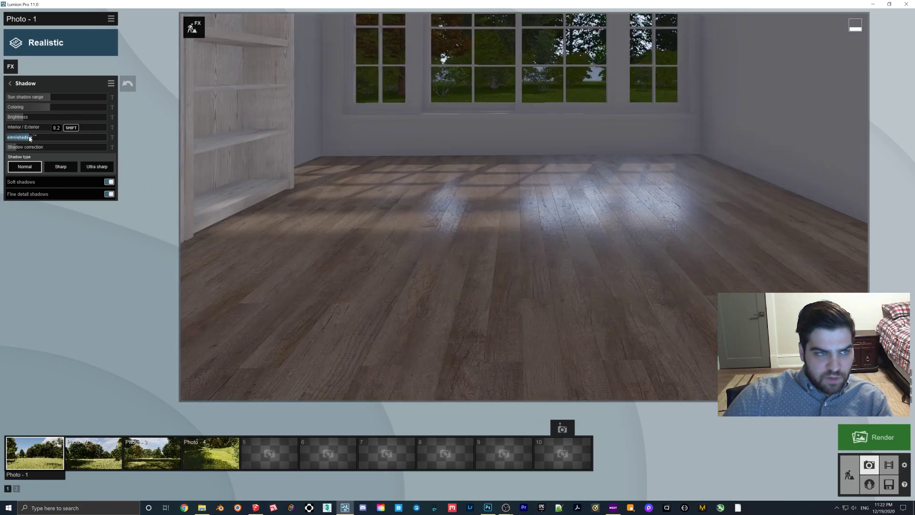
pyautogui.click(527, 296)
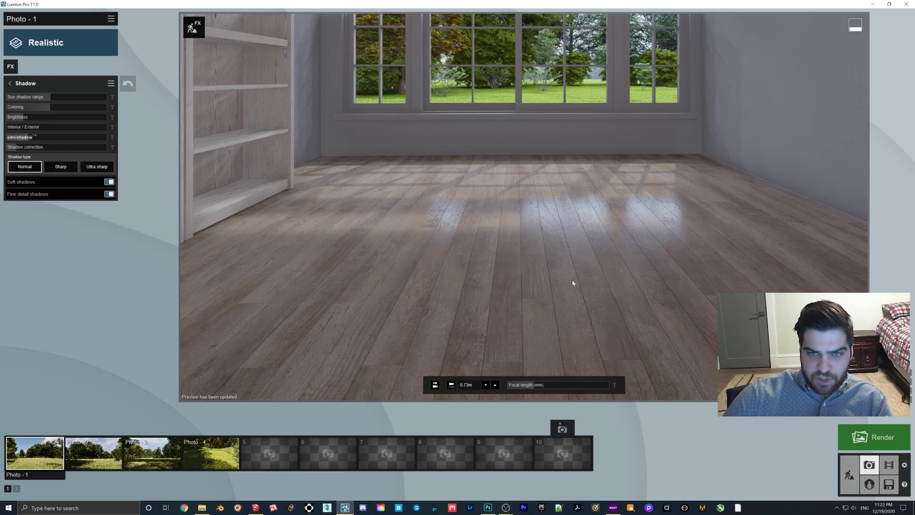
# Turn on sky light in planar reflections in the photo's Sky Light effect and refresh the preview.
pyautogui.click(10, 83)
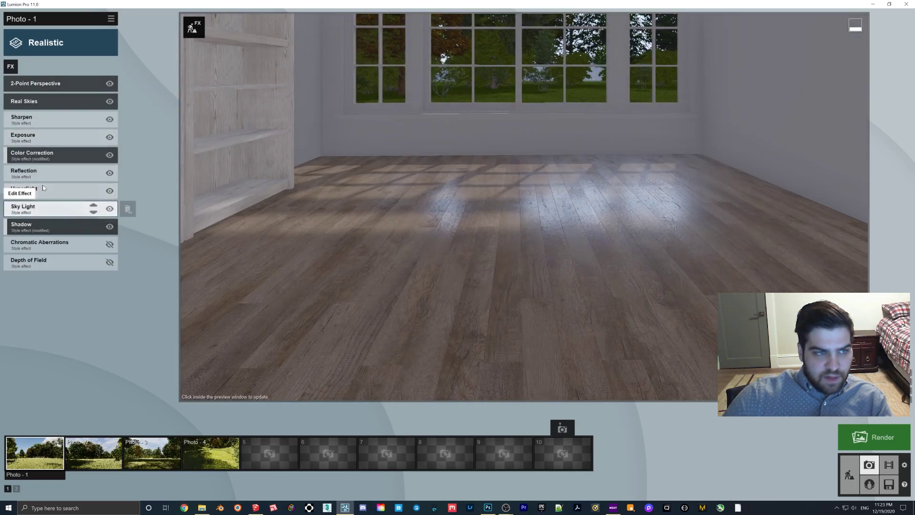
pyautogui.click(42, 205)
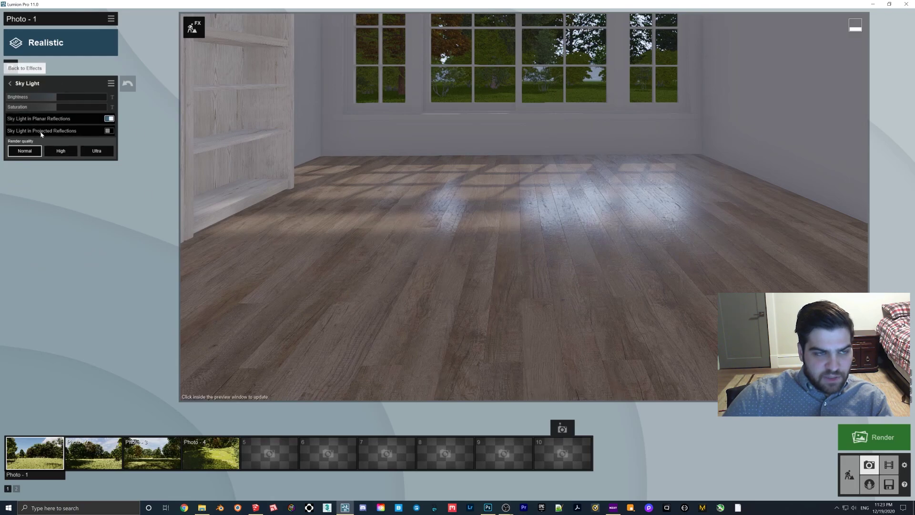
pyautogui.click(485, 219)
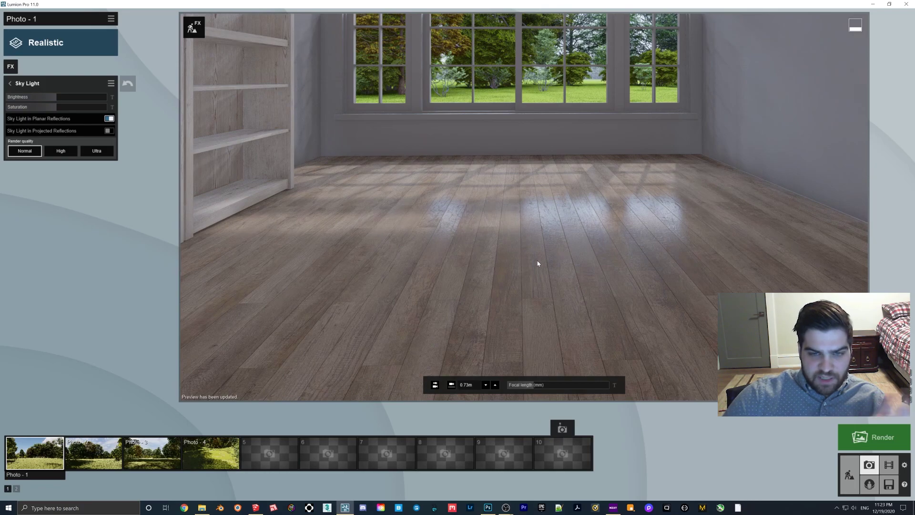
pyautogui.click(9, 84)
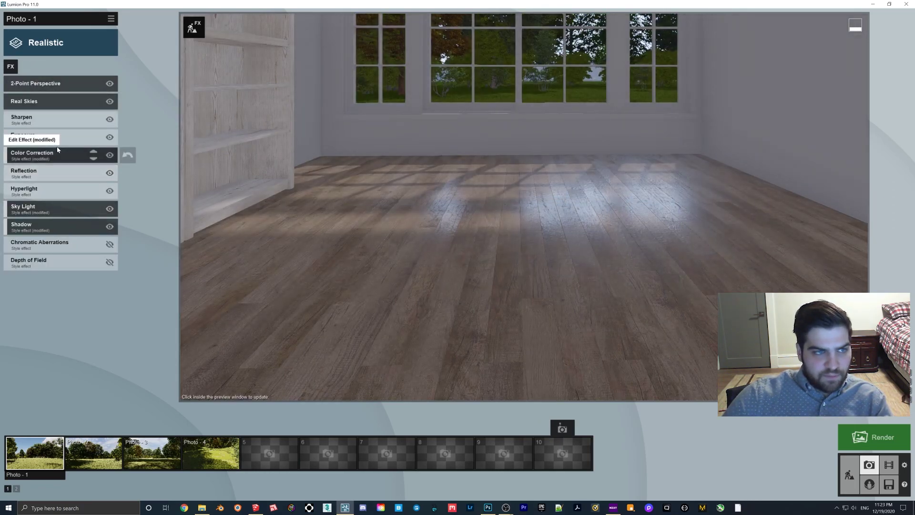
# Add a reflection plane on the wood floor in the Reflection effect and set its preview quality to Normal.
pyautogui.click(43, 172)
pyautogui.click(30, 111)
pyautogui.click(16, 491)
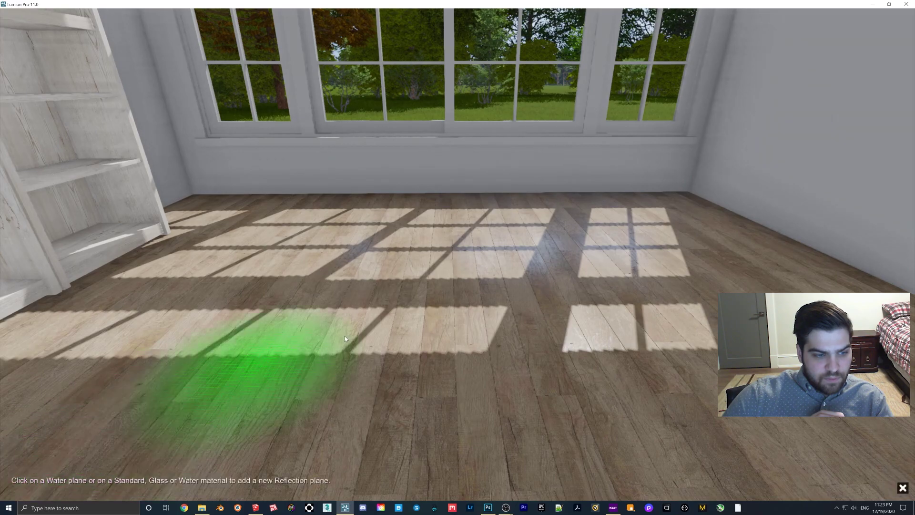
pyautogui.click(362, 447)
pyautogui.click(897, 484)
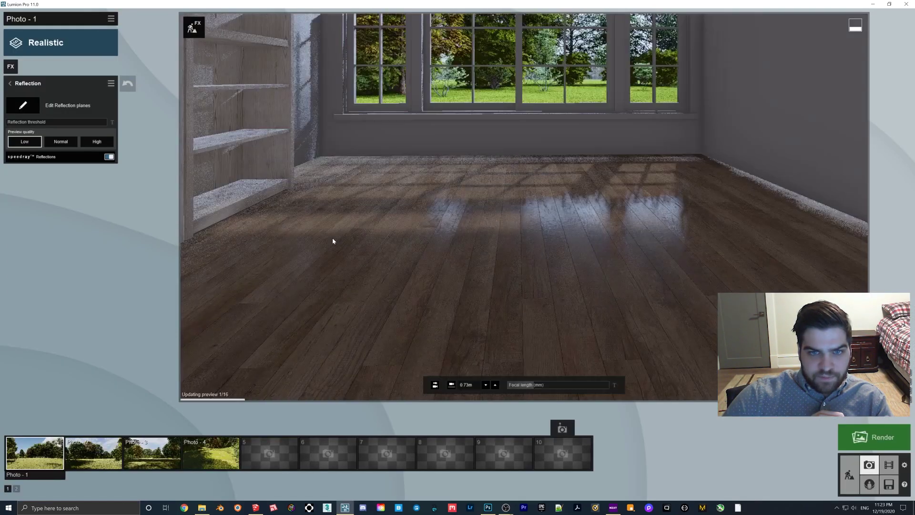
pyautogui.click(61, 141)
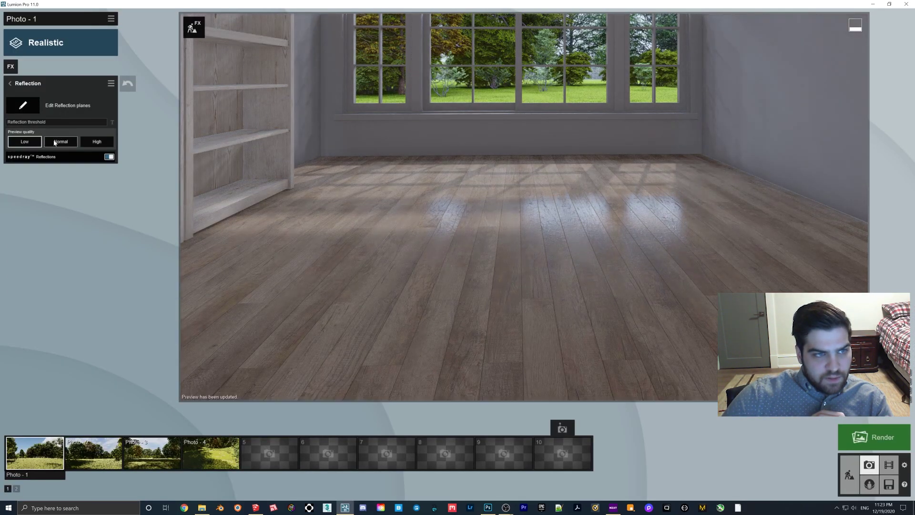
pyautogui.click(437, 225)
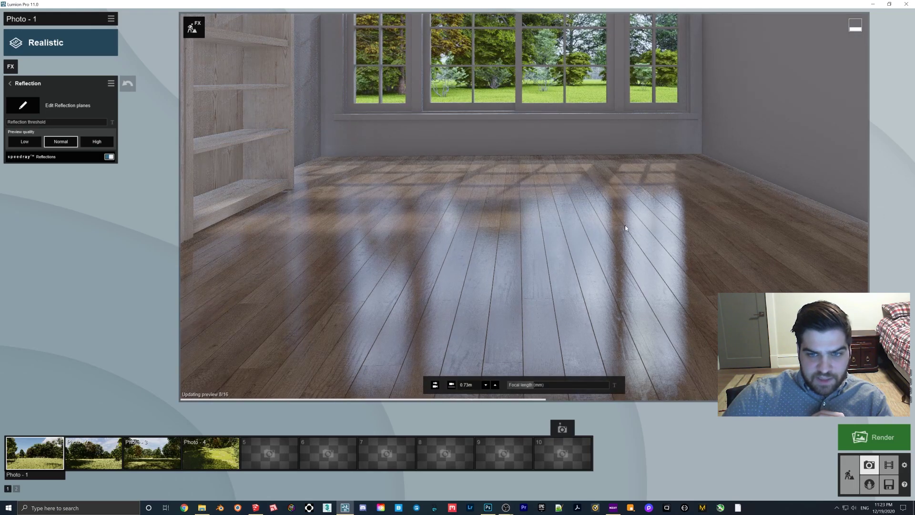
pyautogui.click(41, 87)
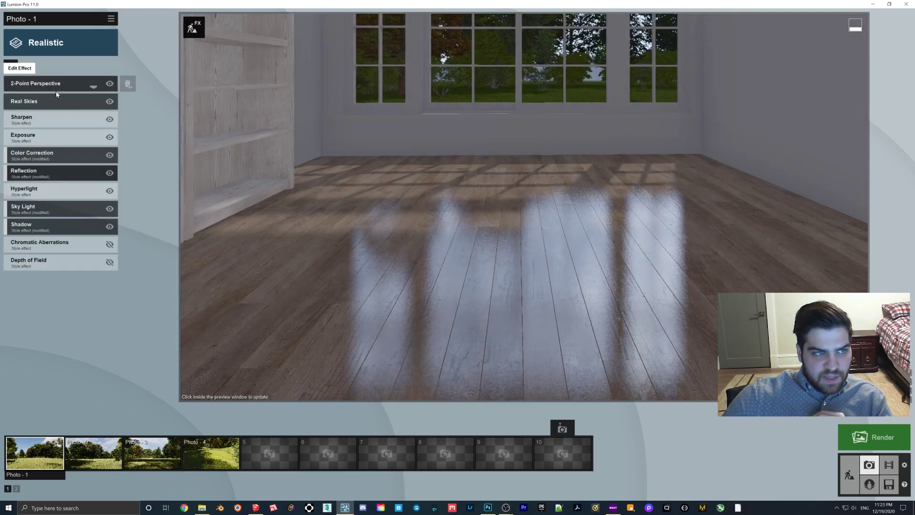
# Change the Real Skies effect to the Overcast 2 sky and update the preview.
pyautogui.click(40, 102)
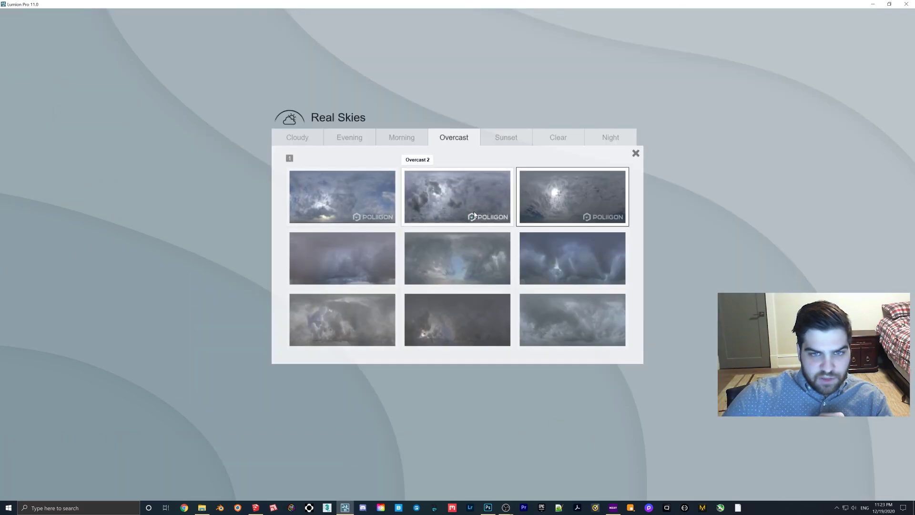
pyautogui.click(507, 215)
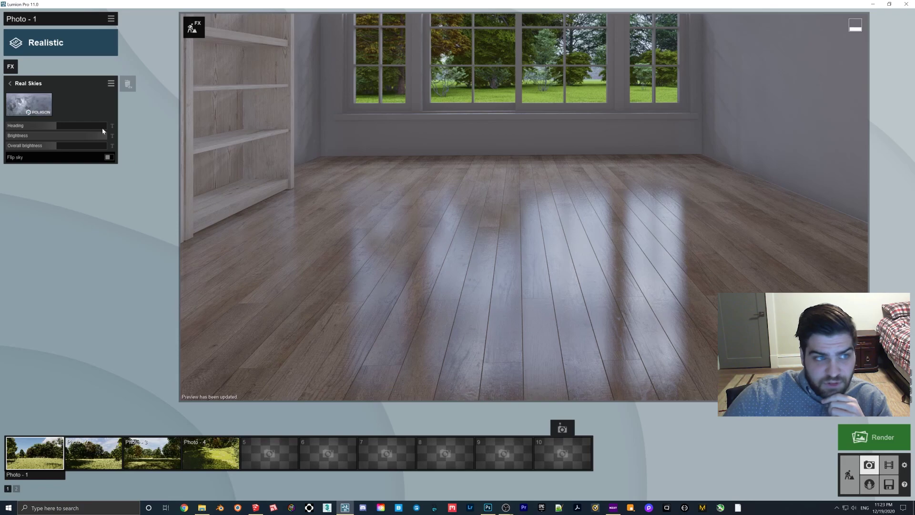
pyautogui.click(9, 83)
# Remove the floor's reflection plane from the Reflection effect and set the Sharpen effect to a low intensity.
pyautogui.click(48, 172)
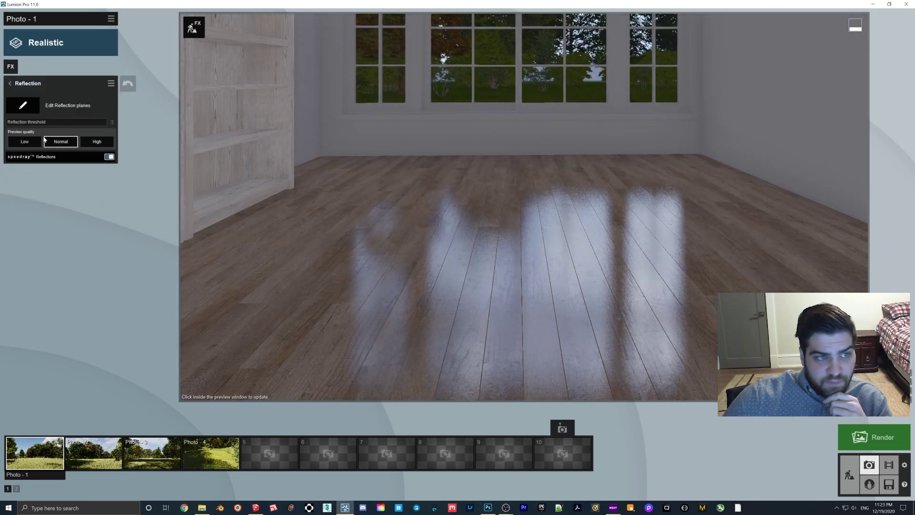
pyautogui.click(10, 83)
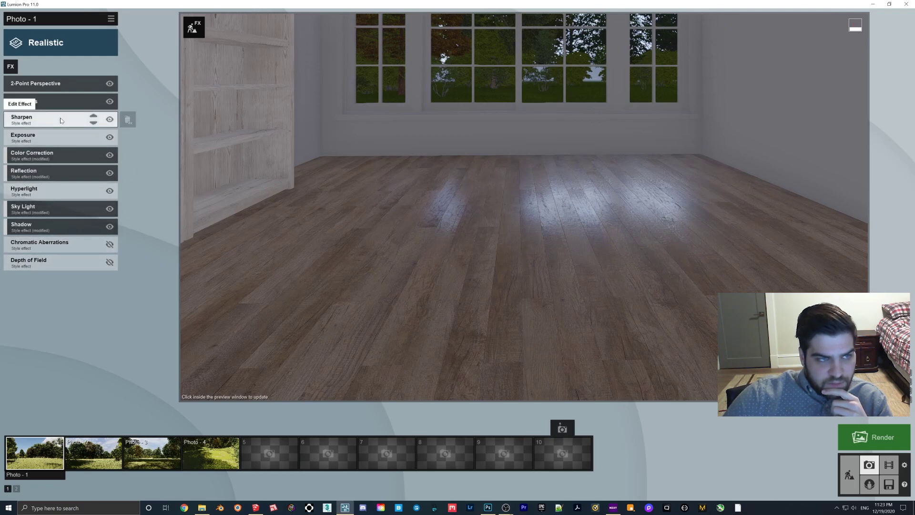
pyautogui.click(21, 119)
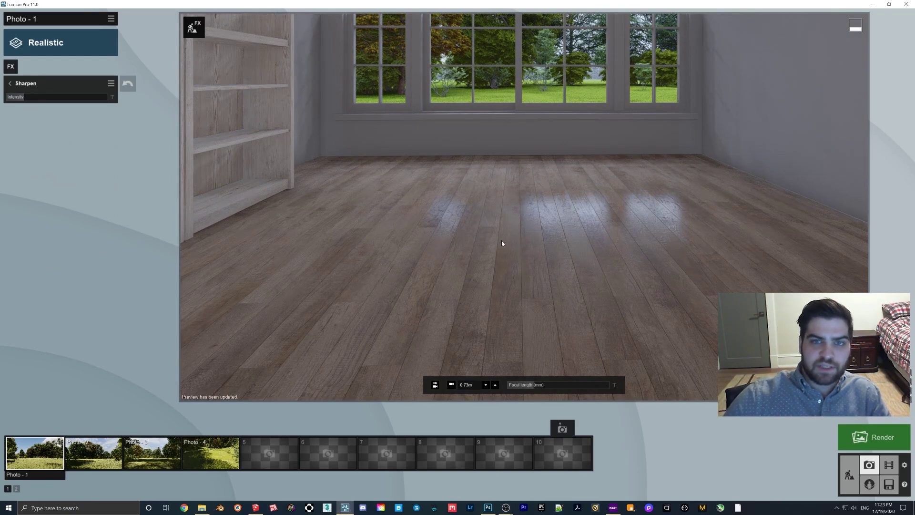
pyautogui.click(12, 82)
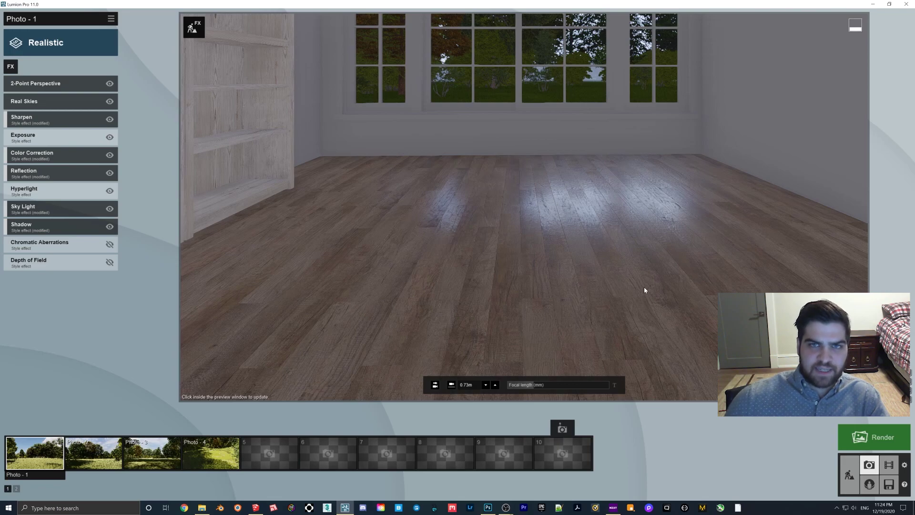
# Try other camera framings of the floor and windows, adjusting the focal length slightly and toggling the 2-Point Perspective effect.
pyautogui.click(656, 327)
pyautogui.moveTo(524, 207); pyautogui.dragTo(515, 183, button='right')
pyautogui.press('w')
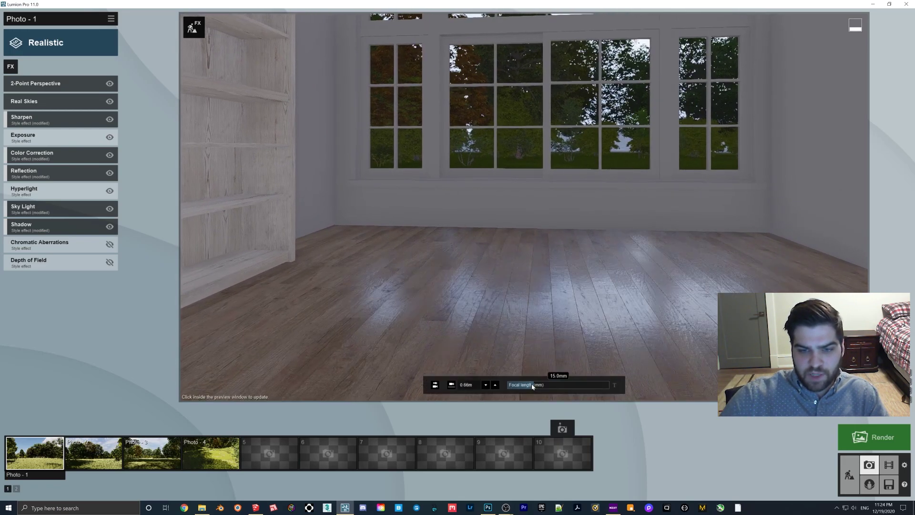
pyautogui.moveTo(533, 385); pyautogui.dragTo(530, 386)
pyautogui.click(110, 84)
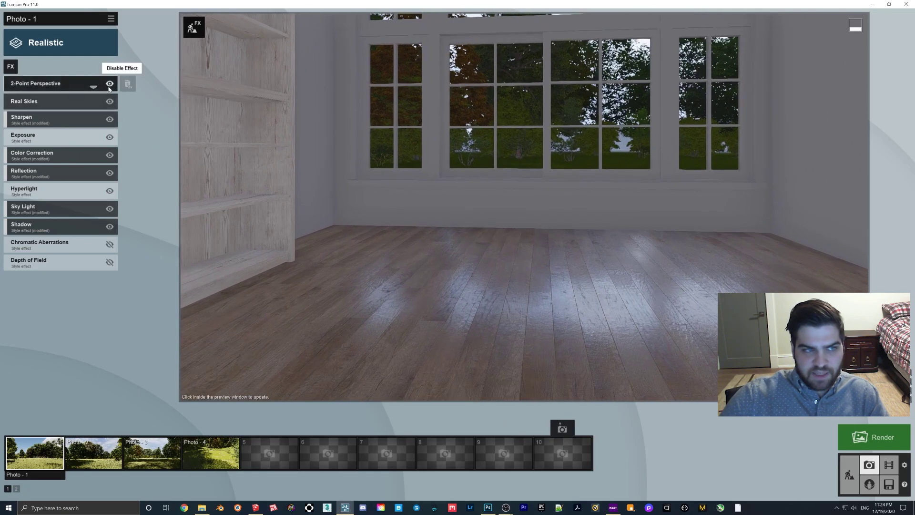
pyautogui.click(533, 255)
pyautogui.moveTo(533, 255); pyautogui.dragTo(555, 296, button='right')
pyautogui.press('w')
pyautogui.press('s')
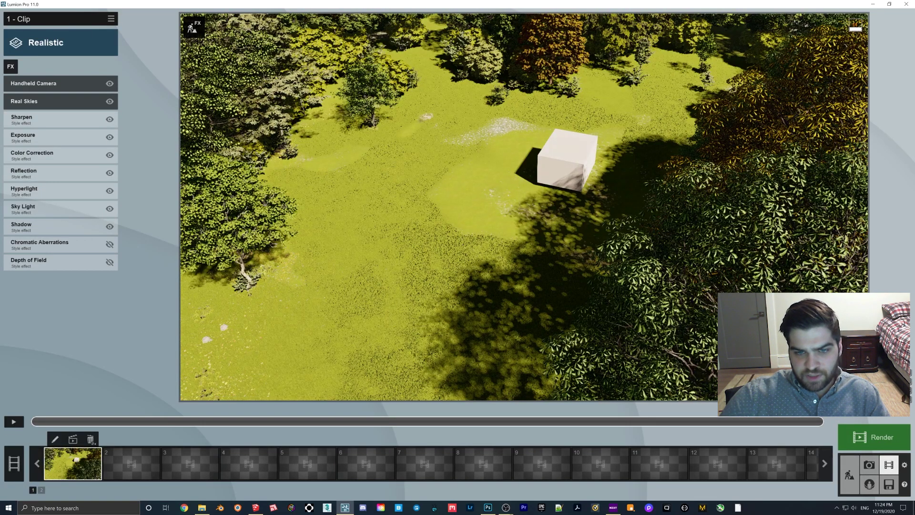
# Start recording a movie clip in slot 2, frame the wood floor inside the room and add the first camera keyframe.
pyautogui.click(132, 463)
pyautogui.click(131, 430)
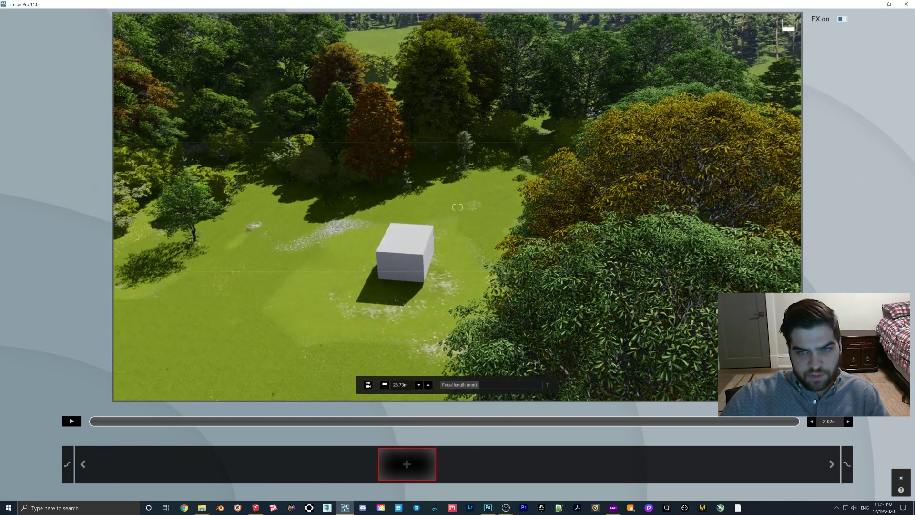
pyautogui.press('w')
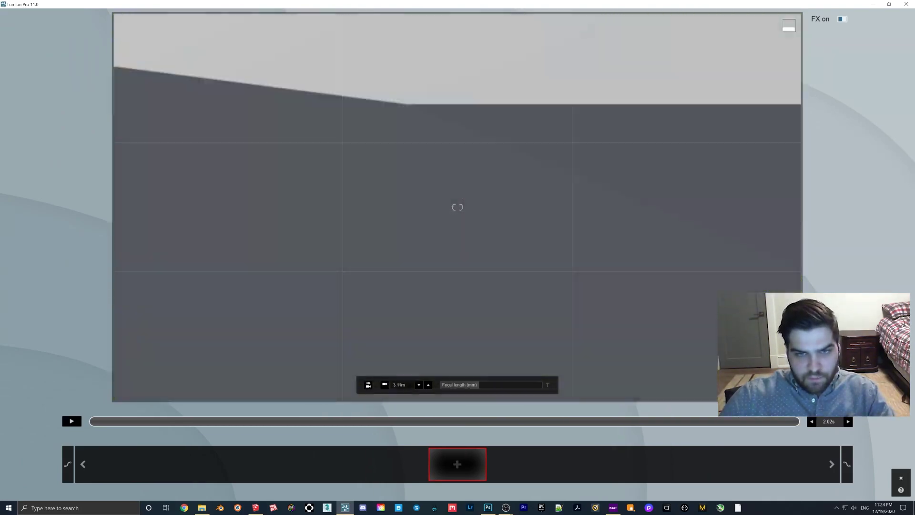
pyautogui.press('w')
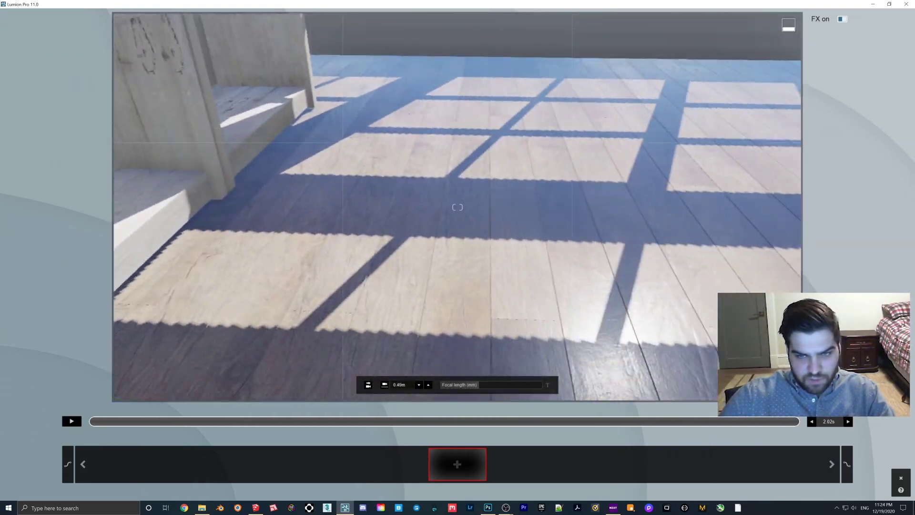
pyautogui.press('s')
pyautogui.moveTo(457, 208)
pyautogui.mouseDown(button='right')
pyautogui.moveTo(515, 305)
pyautogui.moveTo(493, 334)
pyautogui.moveTo(496, 360)
pyautogui.moveTo(480, 382)
pyautogui.moveTo(458, 138)
pyautogui.moveTo(424, 195)
pyautogui.moveTo(398, 203)
pyautogui.moveTo(403, 193)
pyautogui.moveTo(390, 185)
pyautogui.mouseUp(button='right')
pyautogui.press('w')
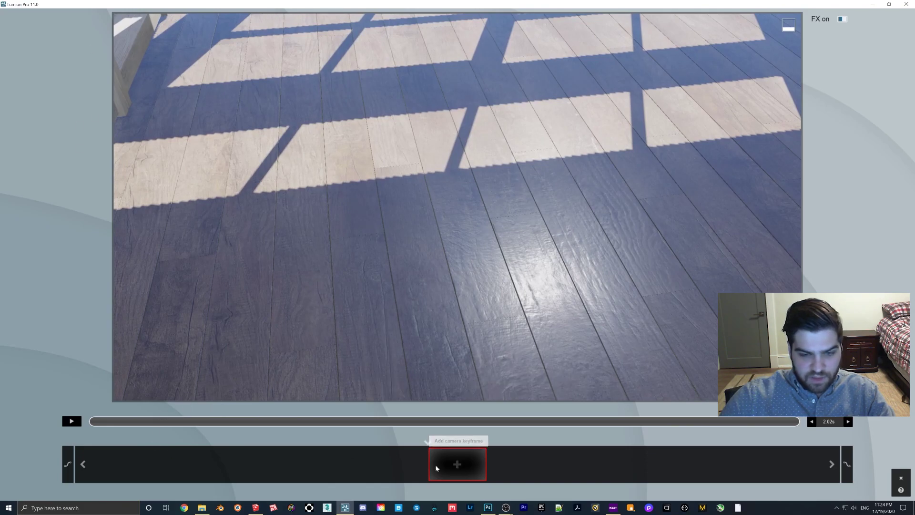
pyautogui.click(432, 469)
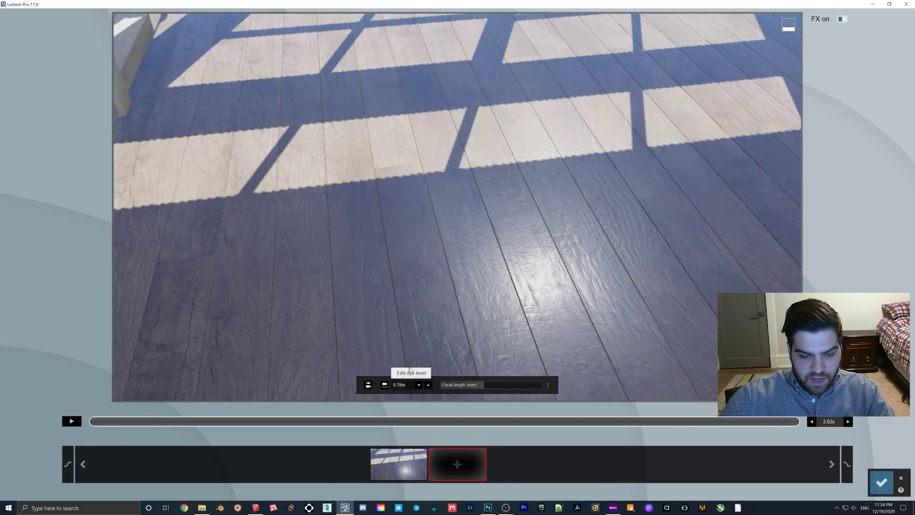
# Move the camera to an angled view across the sunlit planks and add it as the second keyframe.
pyautogui.moveTo(454, 290); pyautogui.dragTo(454, 291, button='right')
pyautogui.press('w')
pyautogui.press('s')
pyautogui.press('s')
pyautogui.press('w')
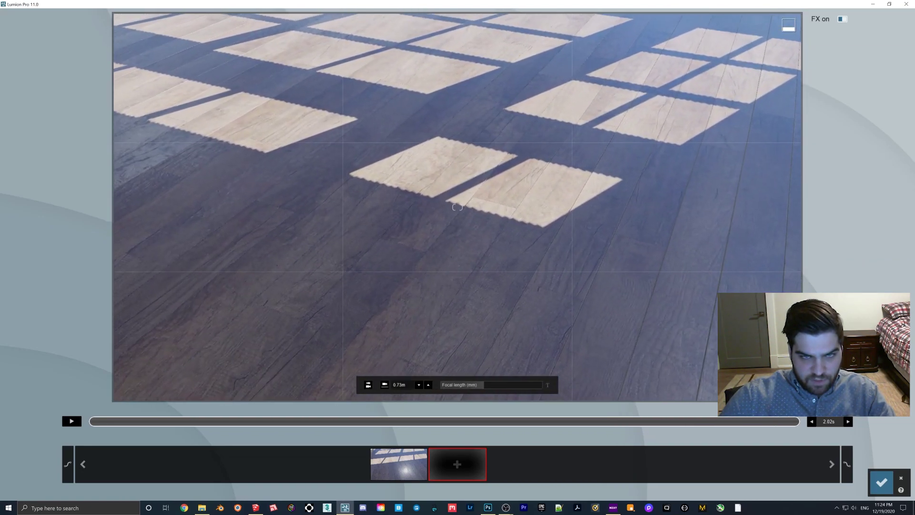
pyautogui.click(457, 463)
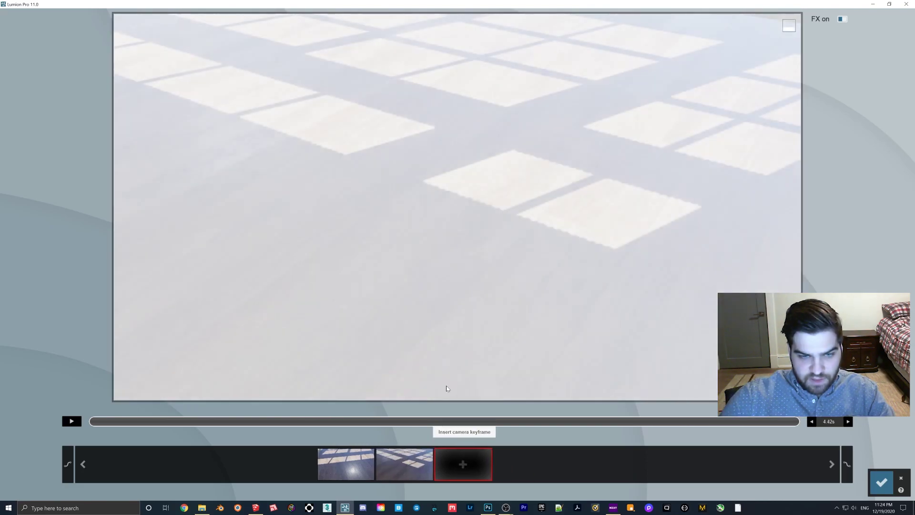
# Select the second keyframe and set its camera eye level to 0.78 m.
pyautogui.click(345, 460)
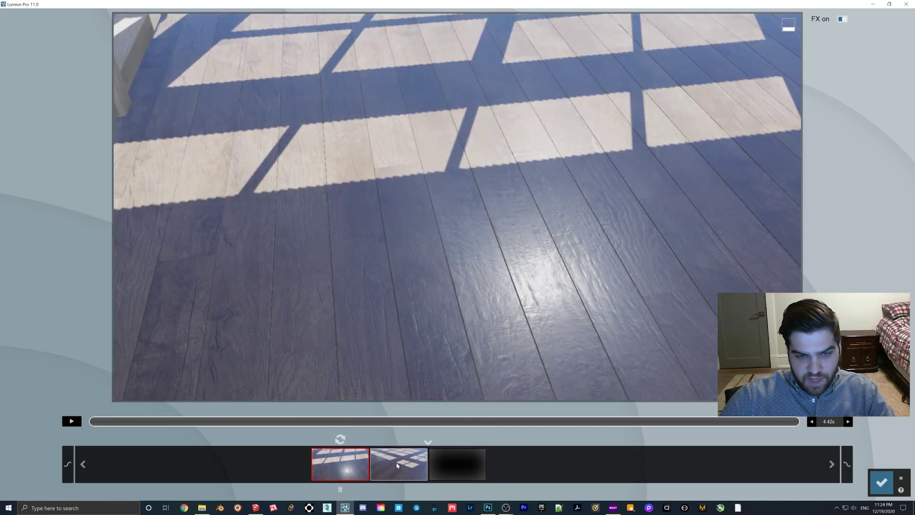
pyautogui.click(397, 465)
pyautogui.click(400, 385)
pyautogui.write('.78')
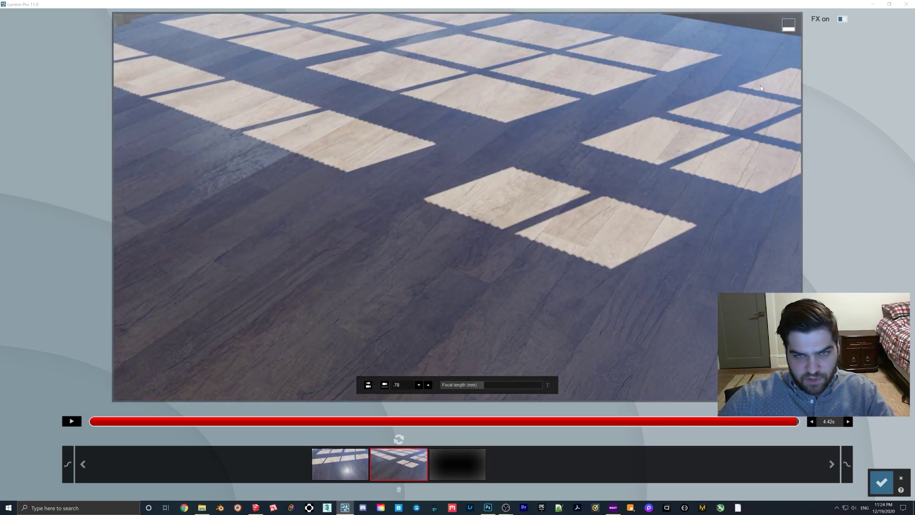
# Lengthen the clip's duration to 19.42 s.
pyautogui.click(848, 421)
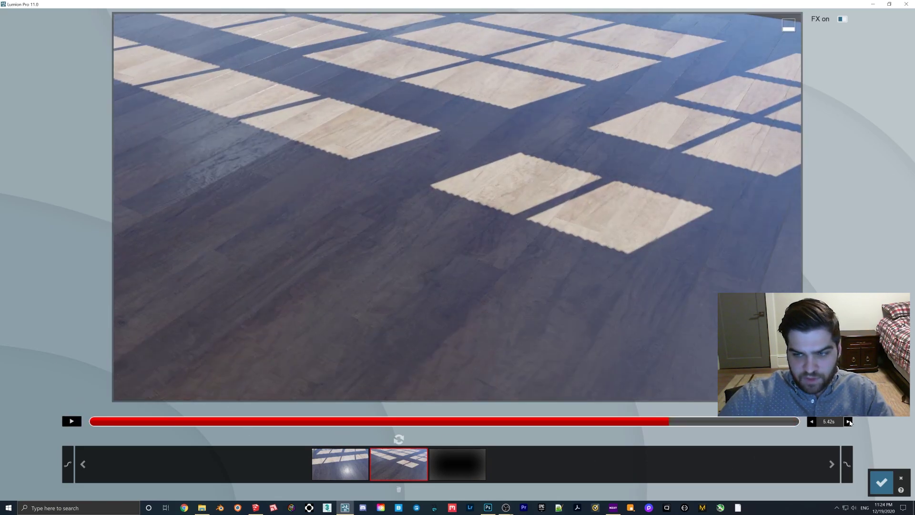
pyautogui.click(849, 421)
pyautogui.click(848, 421)
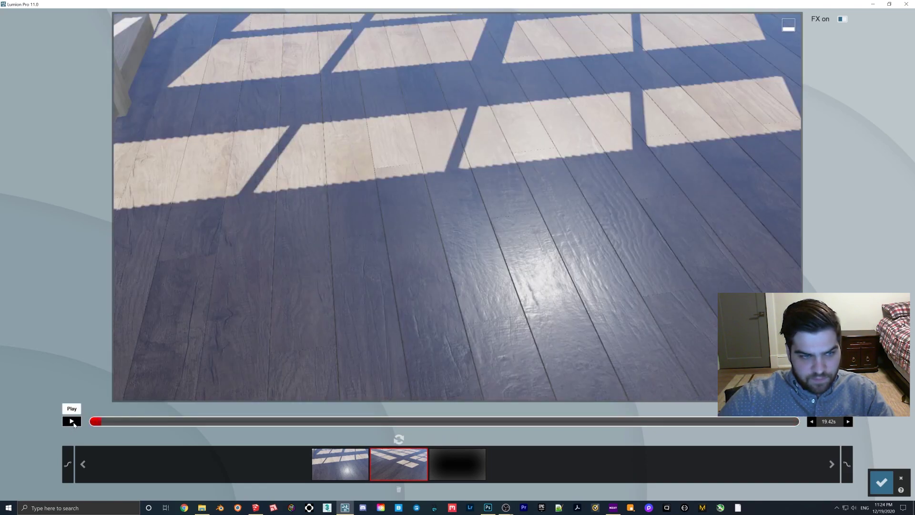
# Preview the camera path, switch its start and end easing to linear, and save the clip.
pyautogui.click(72, 421)
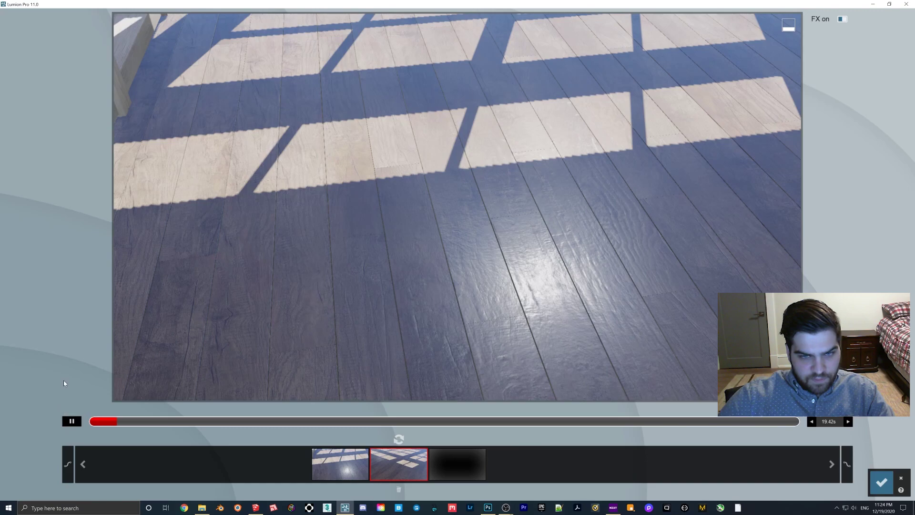
pyautogui.click(72, 421)
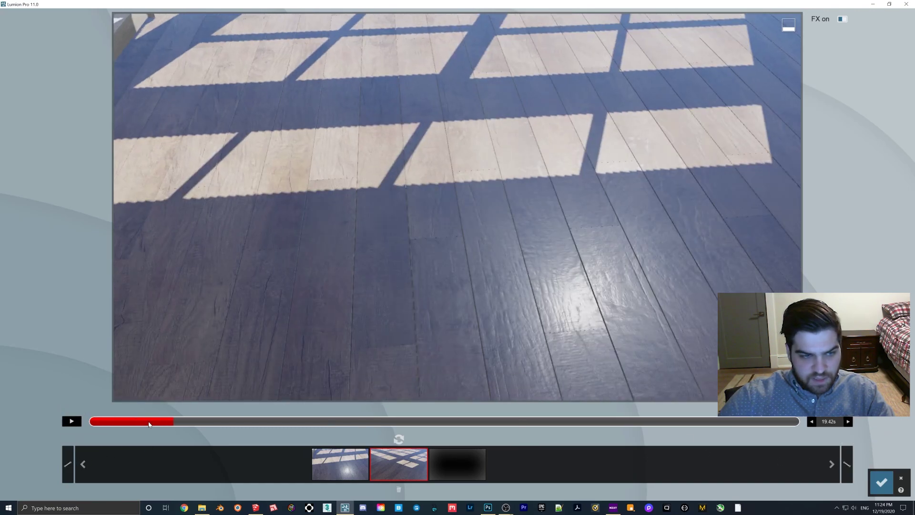
pyautogui.click(72, 422)
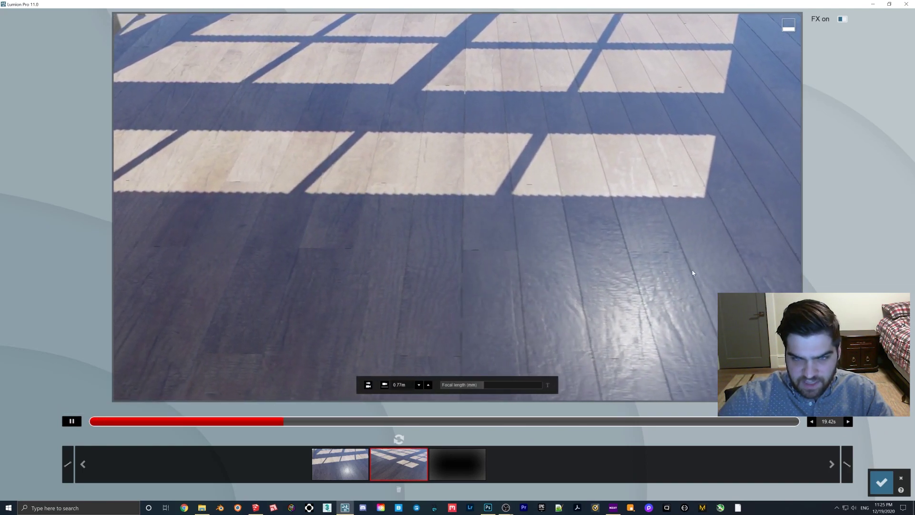
pyautogui.click(72, 421)
pyautogui.click(881, 482)
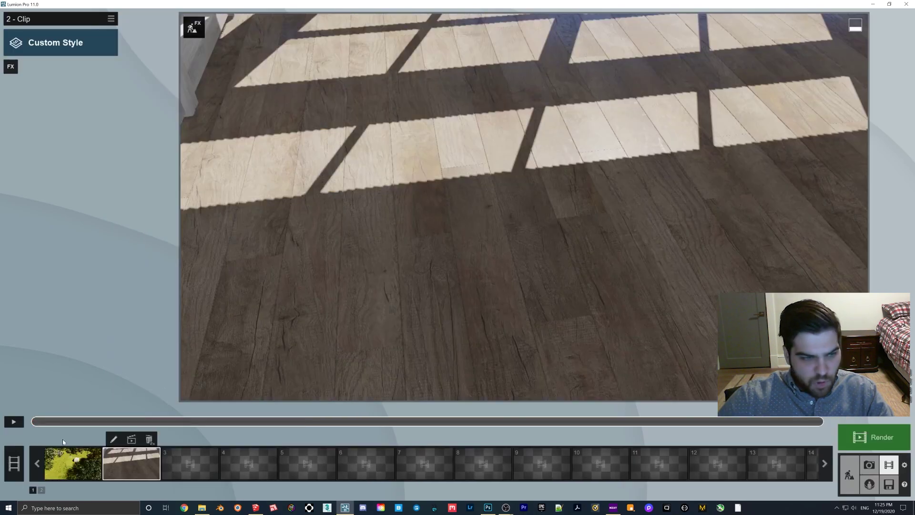
# Check the Motion Blur effect on the entire movie and go back to clip 2.
pyautogui.click(14, 462)
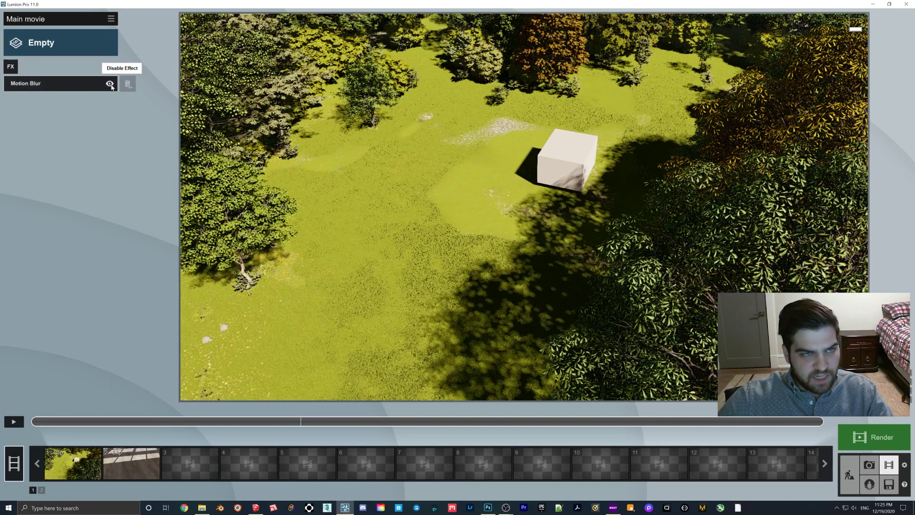
pyautogui.click(131, 461)
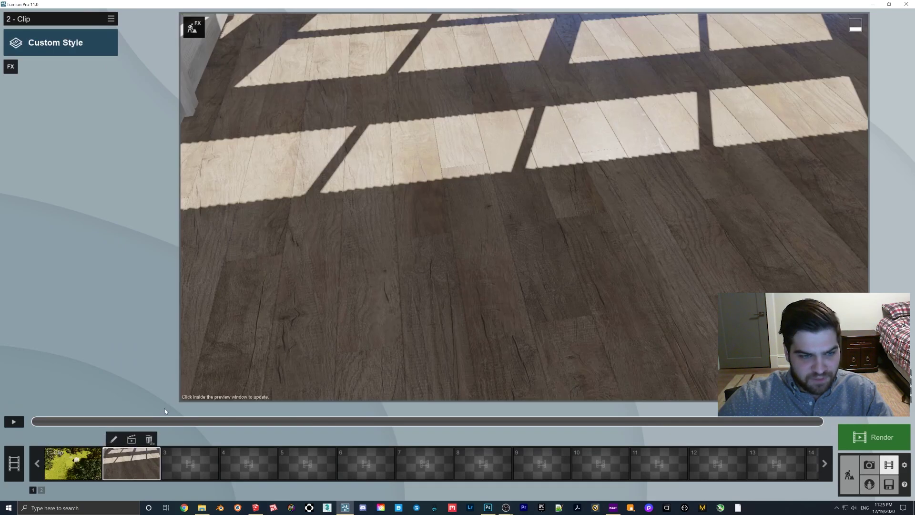
# Preview the start of clip 2, and copy the Realistic style effects from Photo 1.
pyautogui.click(14, 421)
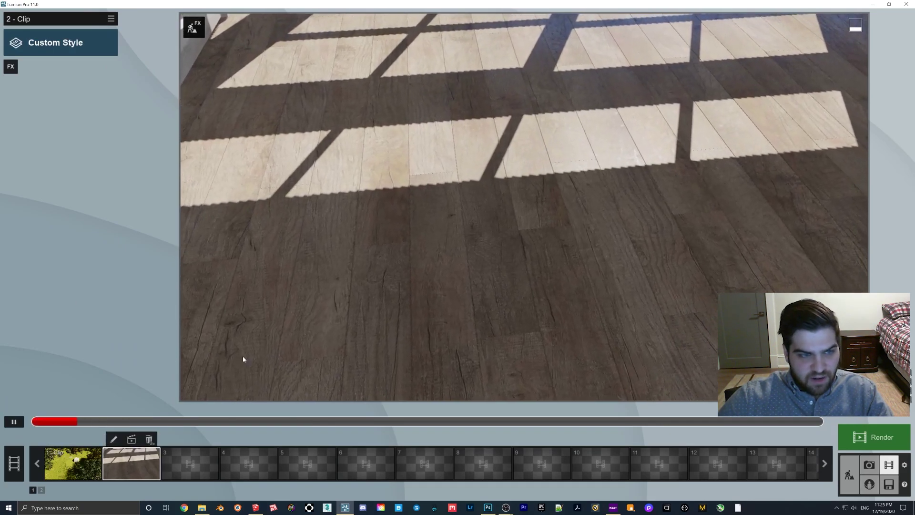
pyautogui.click(14, 421)
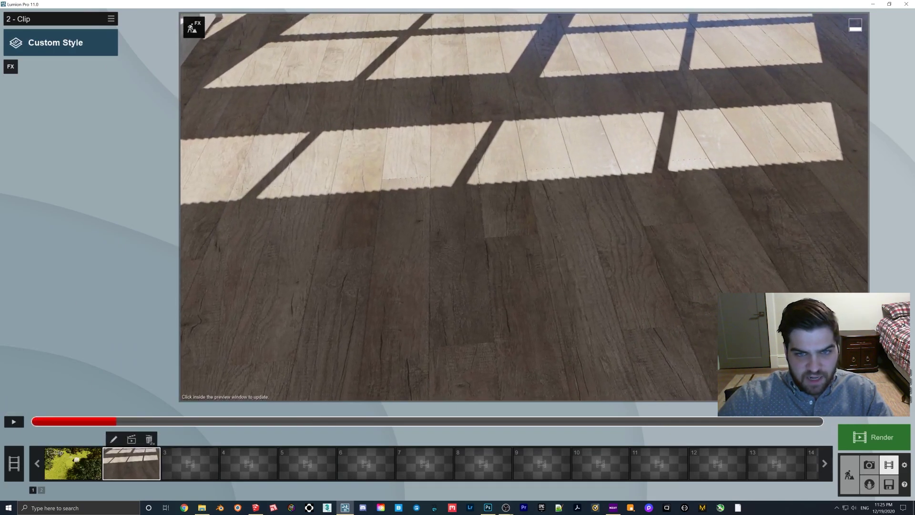
pyautogui.click(869, 465)
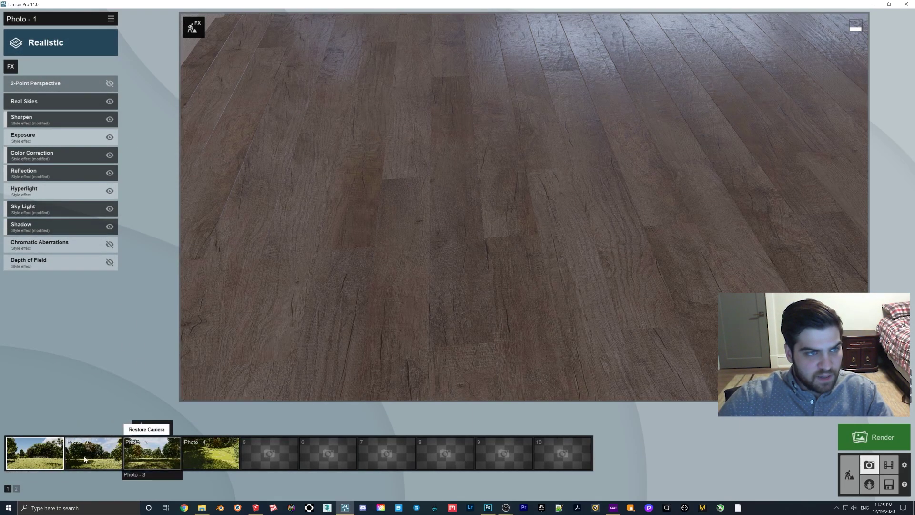
pyautogui.click(42, 458)
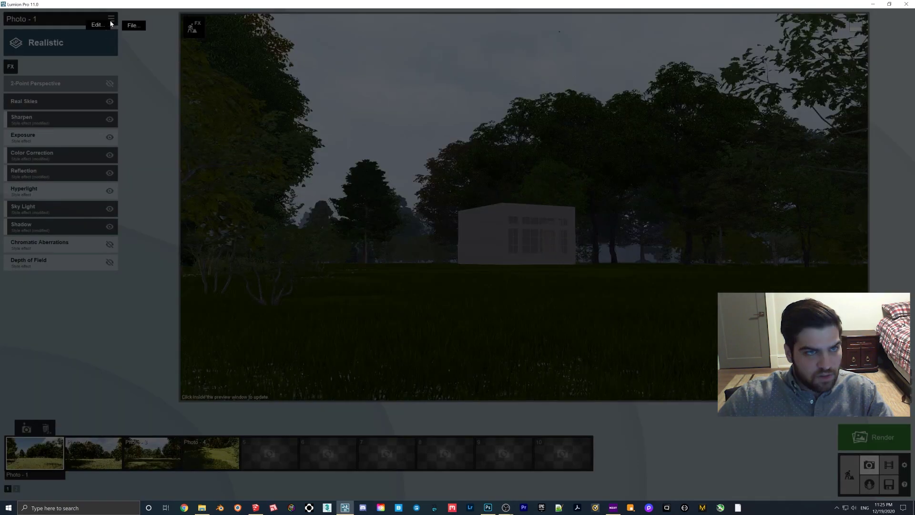
pyautogui.click(111, 19)
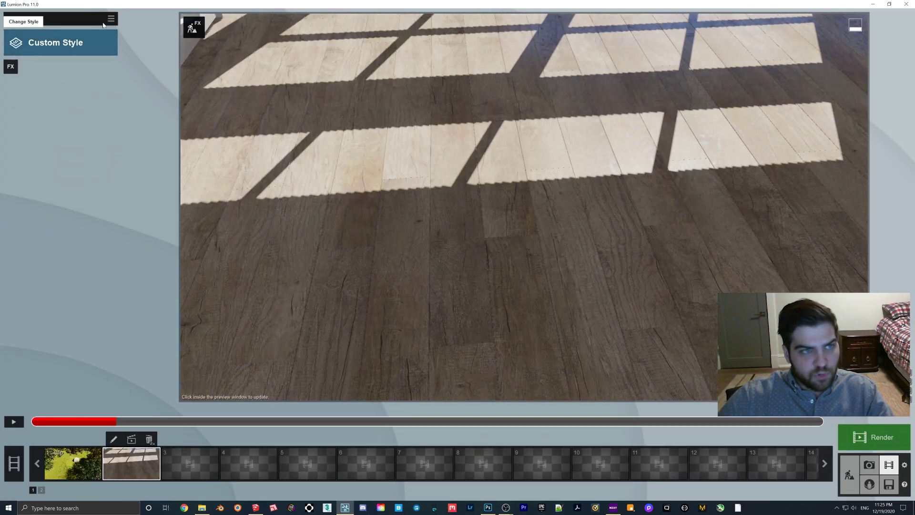
# Paste the copied photo effects onto clip 2, refresh its preview image and play the clip.
pyautogui.click(111, 19)
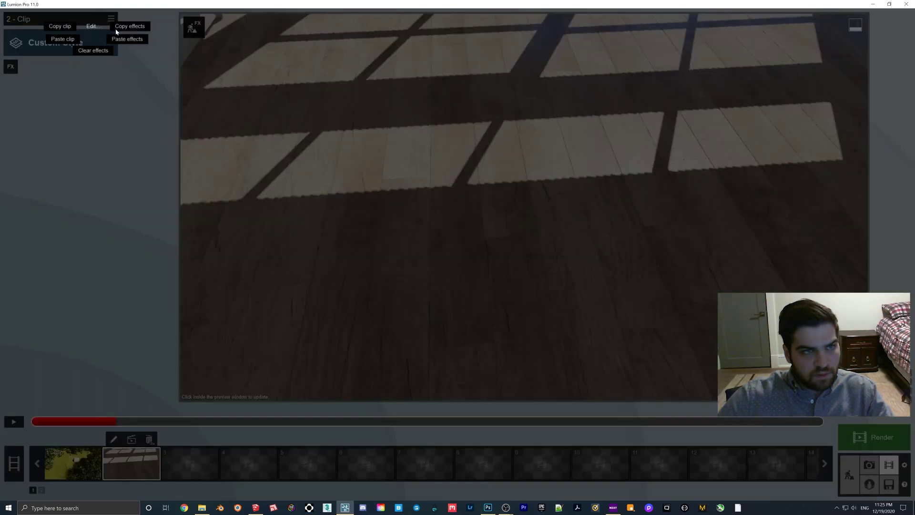
pyautogui.click(129, 36)
pyautogui.click(407, 217)
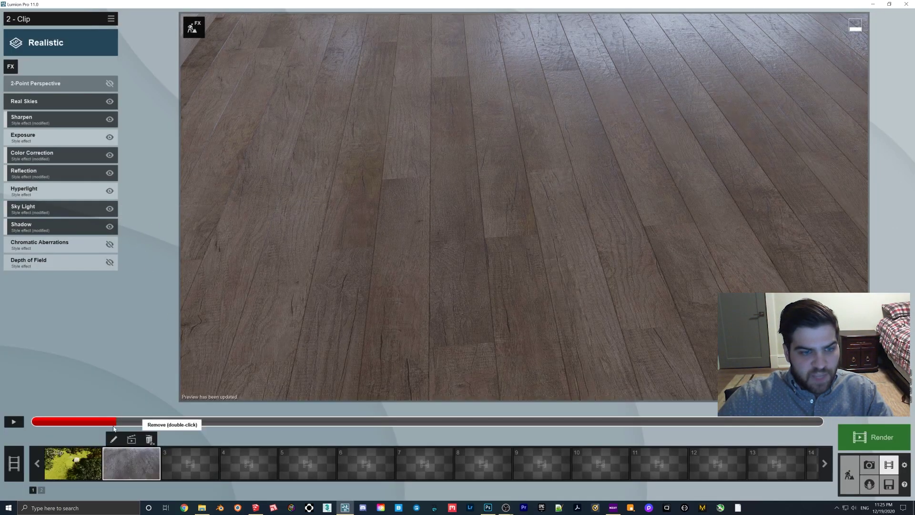
pyautogui.click(14, 422)
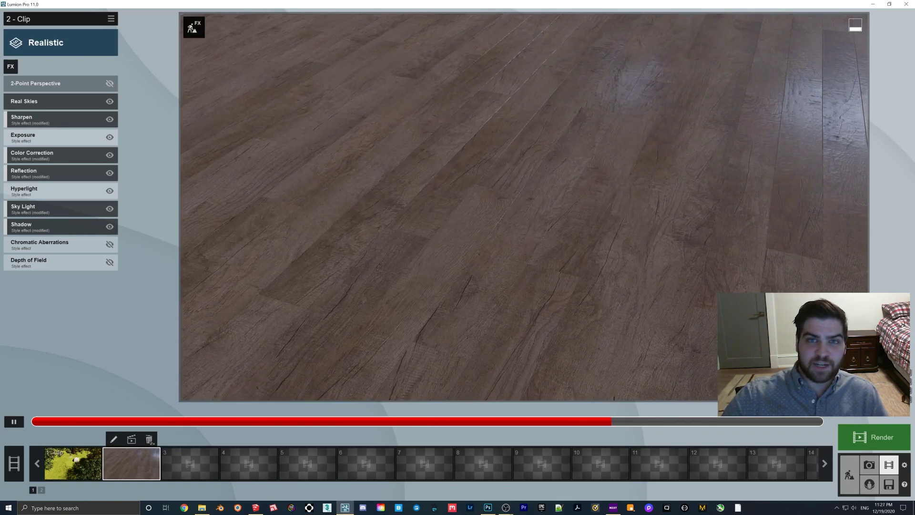
pyautogui.hotkey('alt', 'Tab')
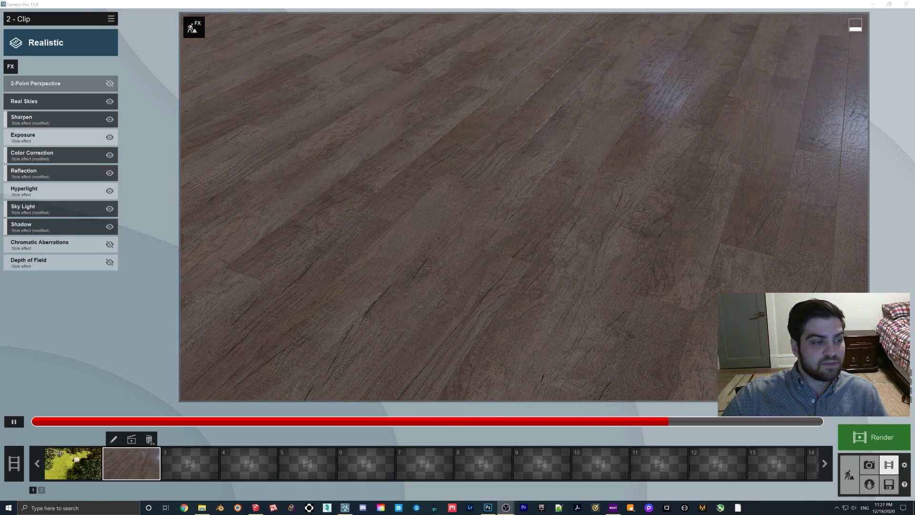